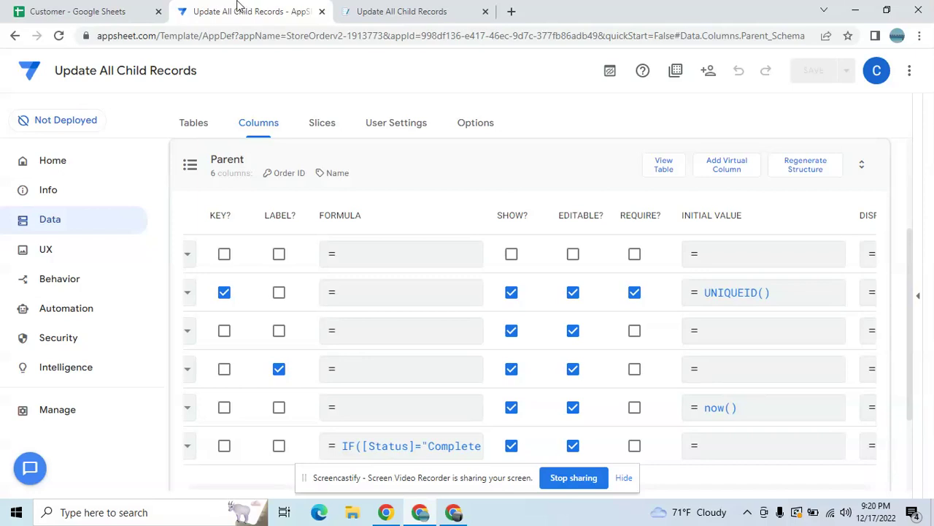
# Switch to the Customer spreadsheet in Google Sheets and review the column headers on the Parent sheet.
pyautogui.click(112, 7)
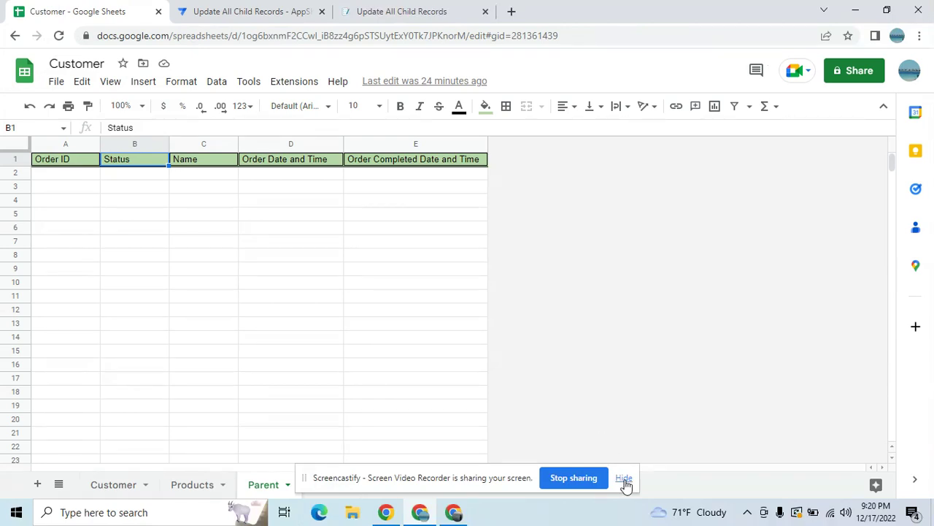
pyautogui.click(443, 355)
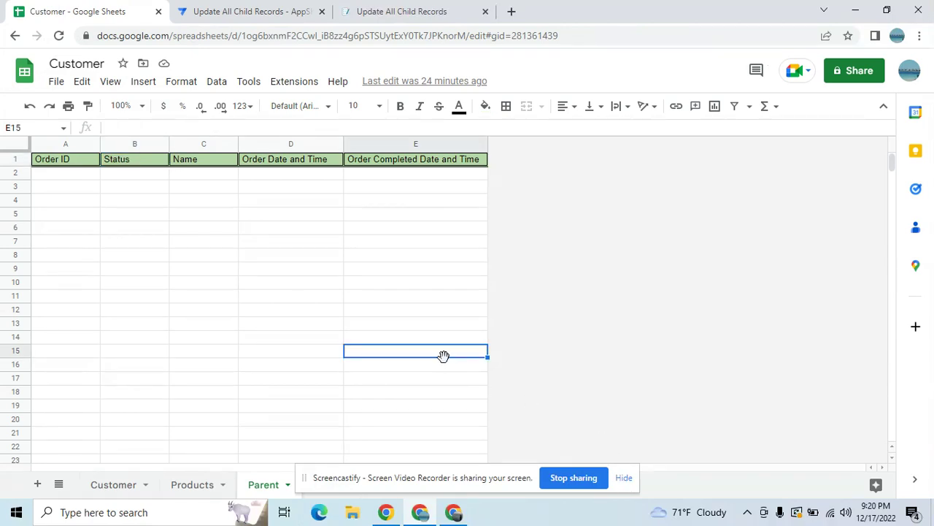
pyautogui.click(625, 479)
pyautogui.click(273, 369)
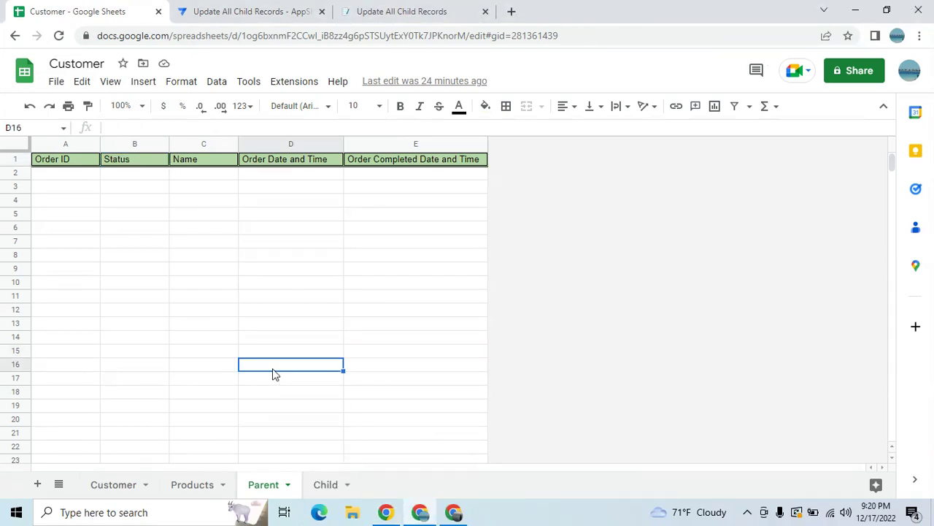
pyautogui.click(267, 486)
pyautogui.click(167, 254)
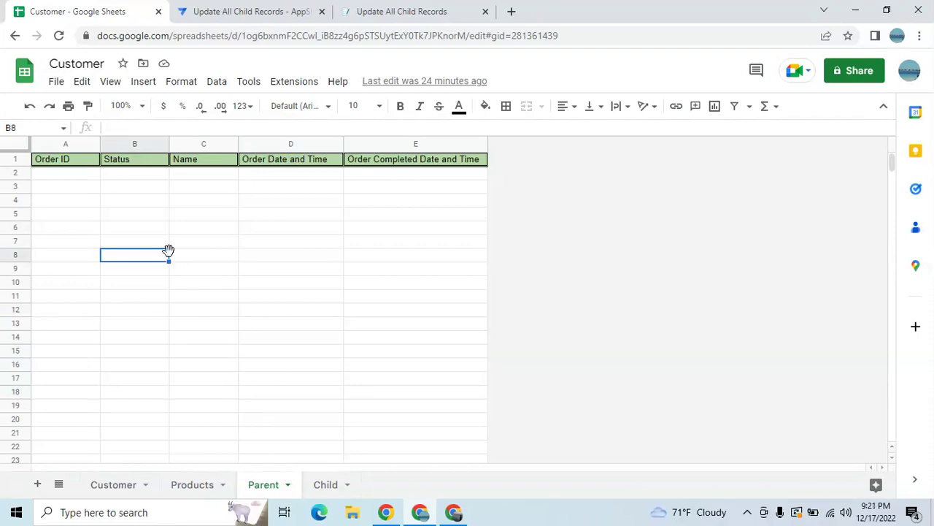
pyautogui.click(119, 188)
pyautogui.click(267, 313)
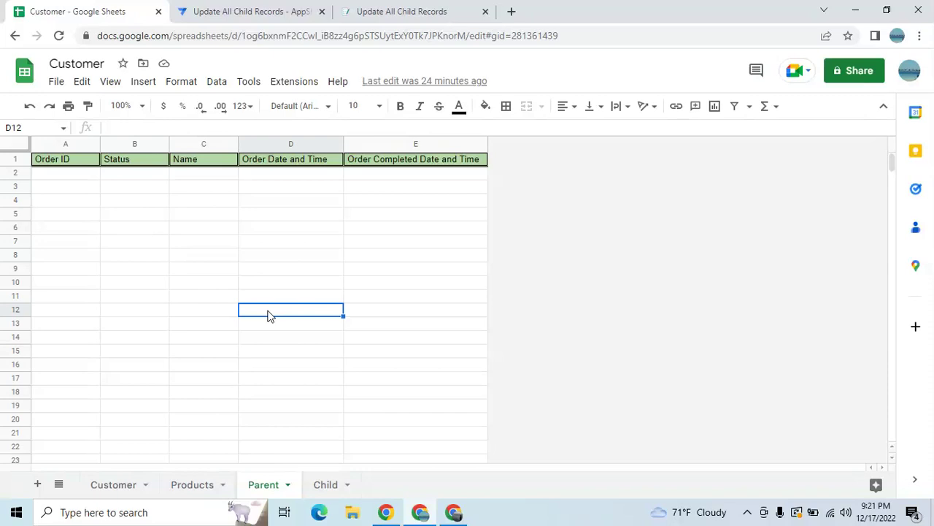
# Examine the Child sheet's columns, especially the highlighted Status and Order Completed Date and Time columns.
pyautogui.click(326, 484)
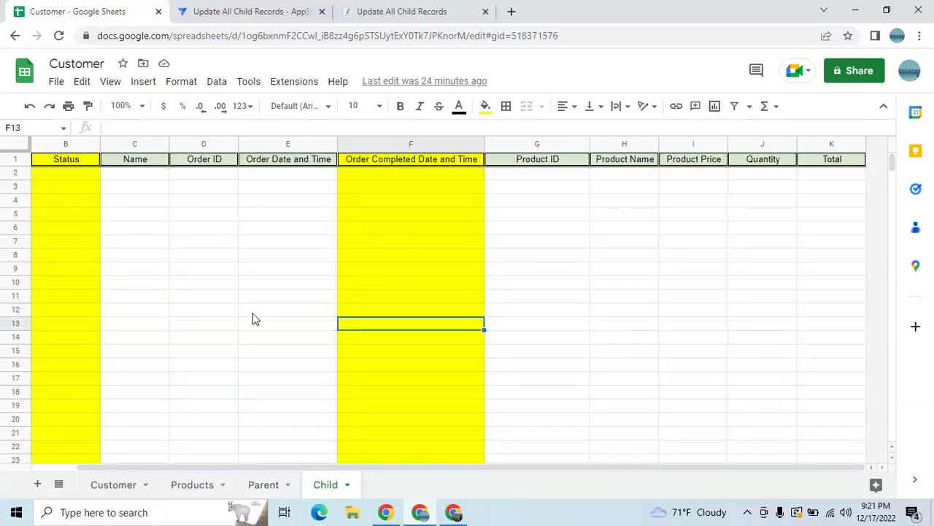
pyautogui.click(181, 245)
pyautogui.press('Left')
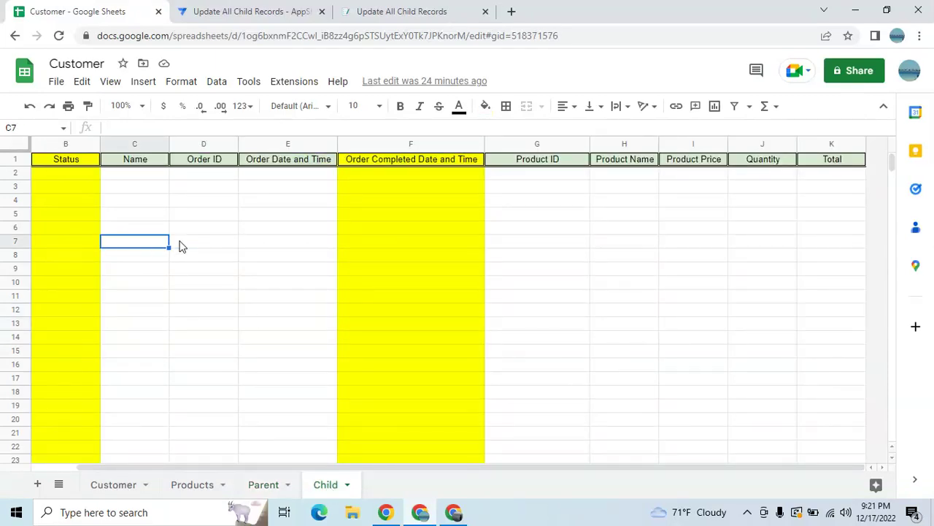
pyautogui.click(56, 192)
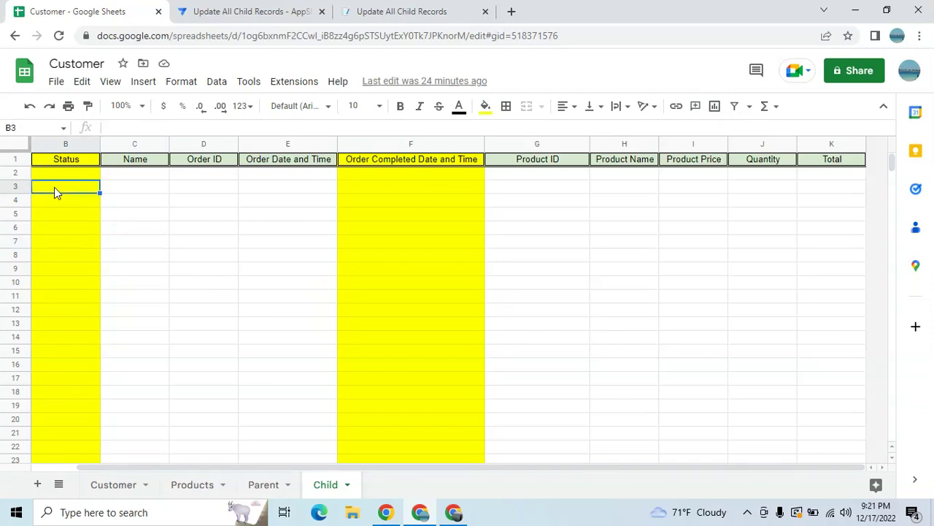
pyautogui.click(56, 238)
pyautogui.click(42, 144)
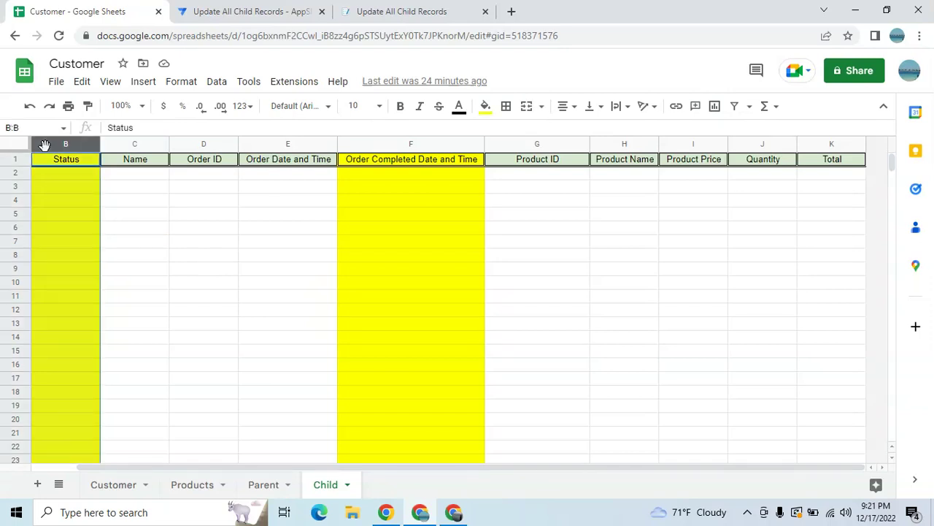
pyautogui.click(59, 201)
pyautogui.click(56, 159)
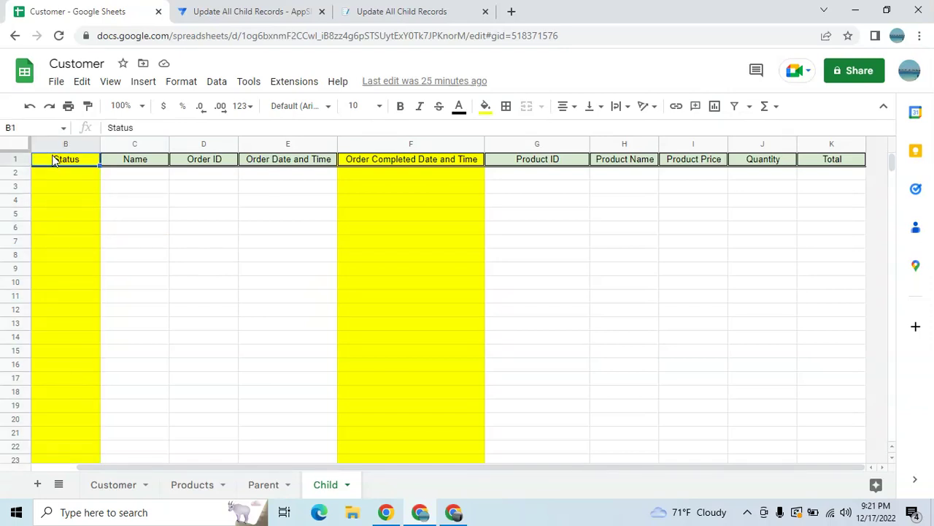
pyautogui.click(384, 287)
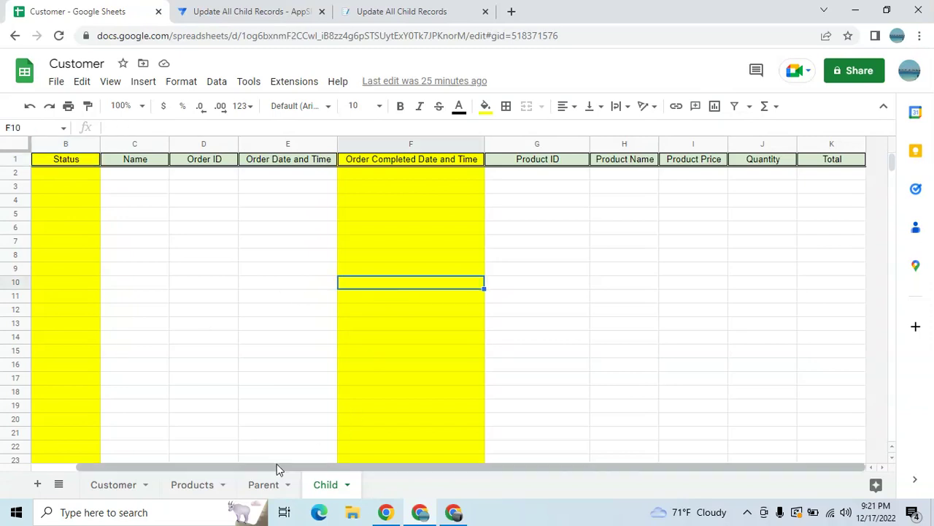
# Compare the Status and Order Completed Date and Time columns between the Parent and Child sheets.
pyautogui.click(264, 493)
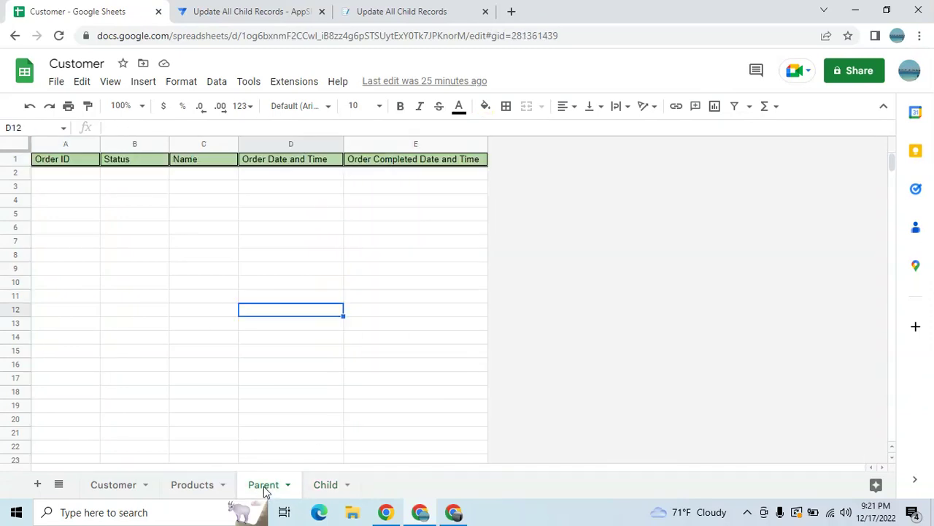
pyautogui.click(126, 178)
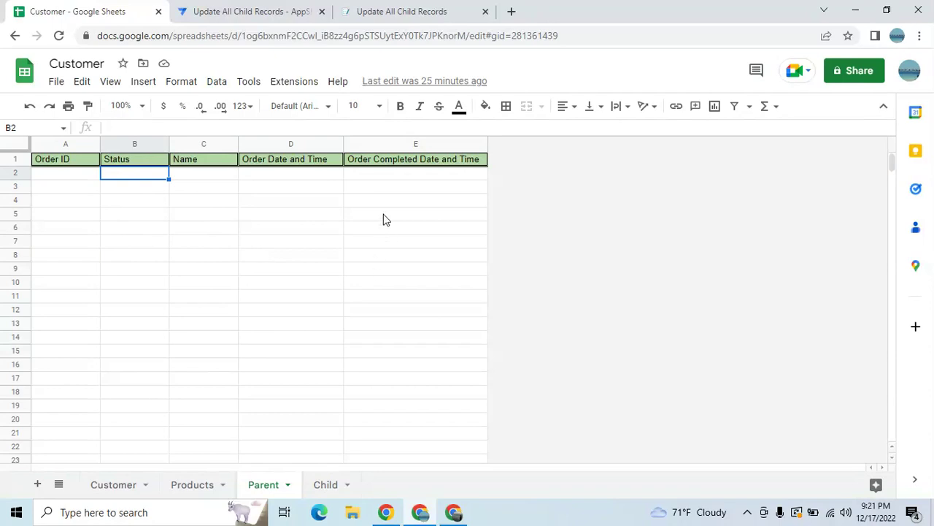
pyautogui.click(390, 177)
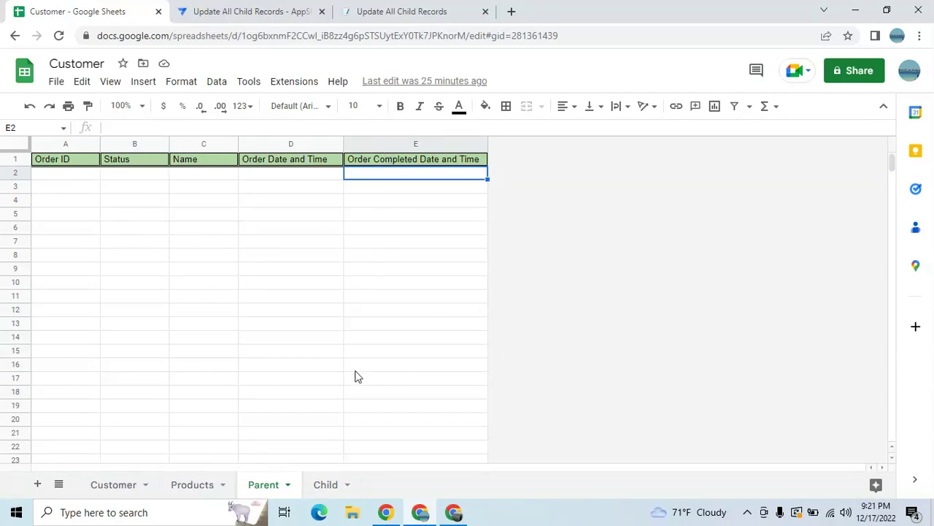
pyautogui.click(323, 484)
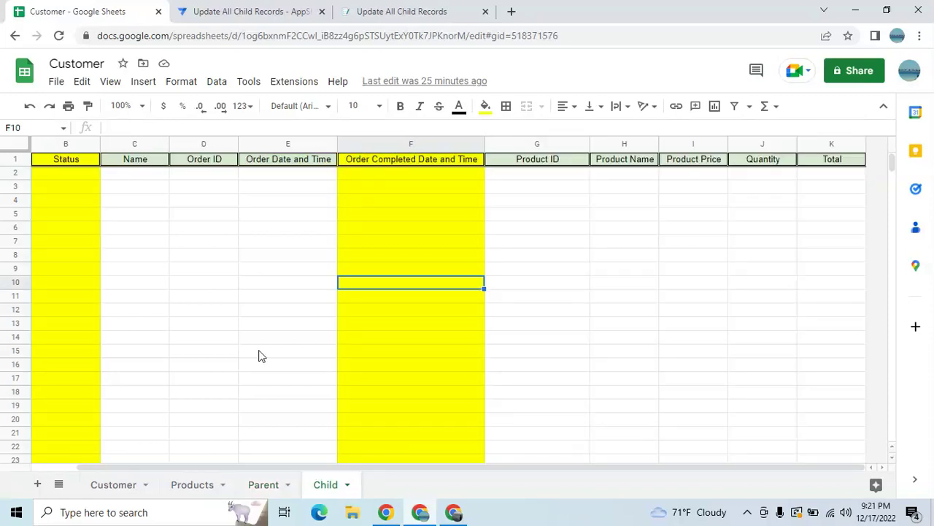
pyautogui.click(68, 201)
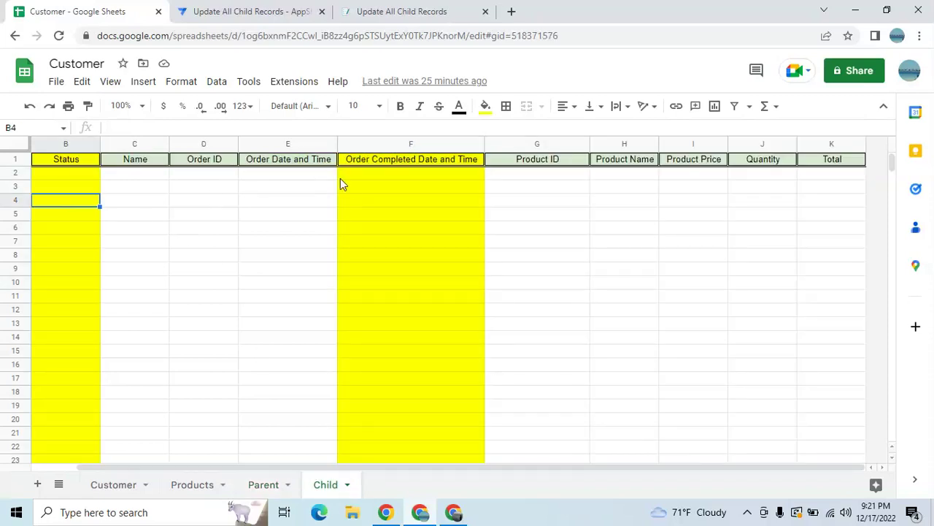
pyautogui.click(369, 191)
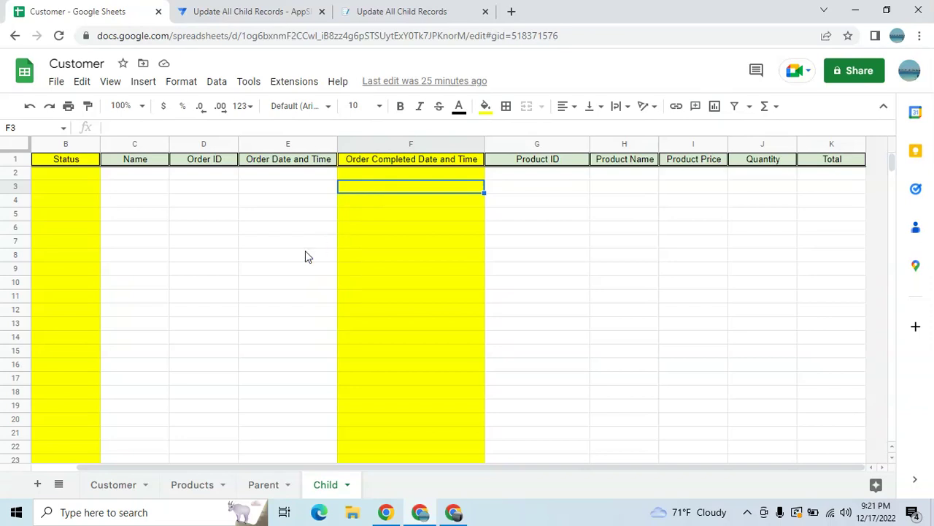
pyautogui.click(214, 250)
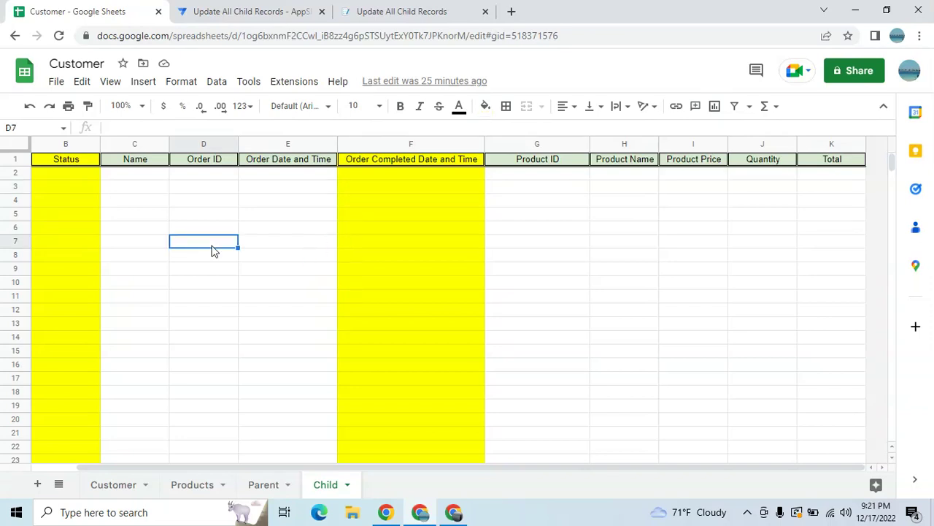
# Switch to the AppSheet editor and review the Parent table's column names, types and formulas.
pyautogui.click(271, 11)
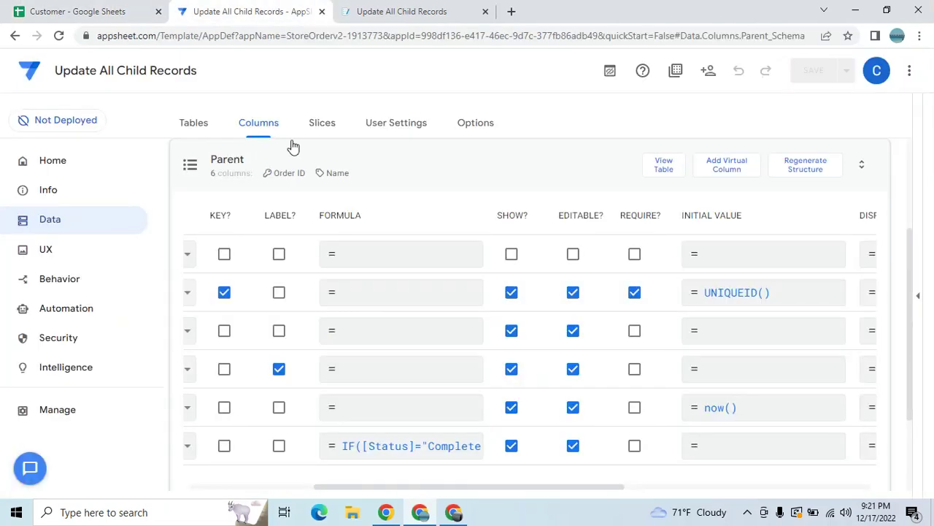
pyautogui.click(375, 167)
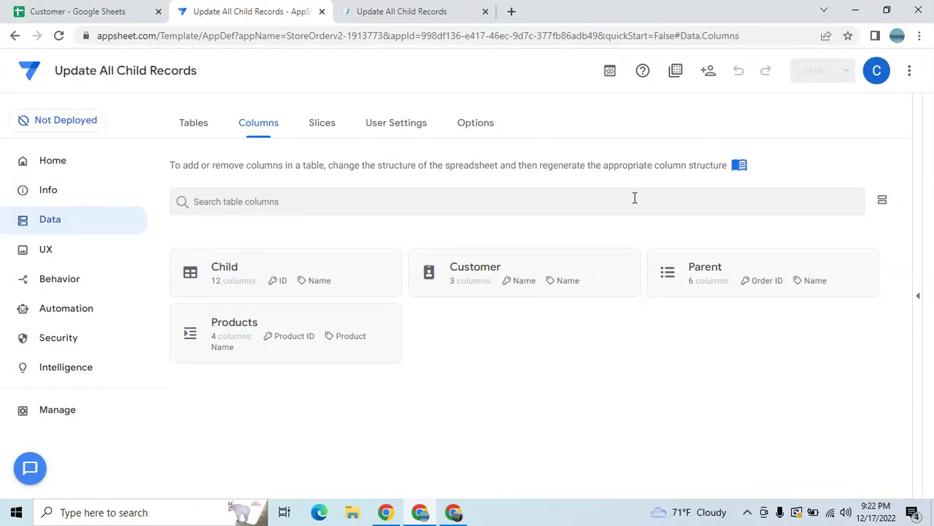
pyautogui.click(726, 265)
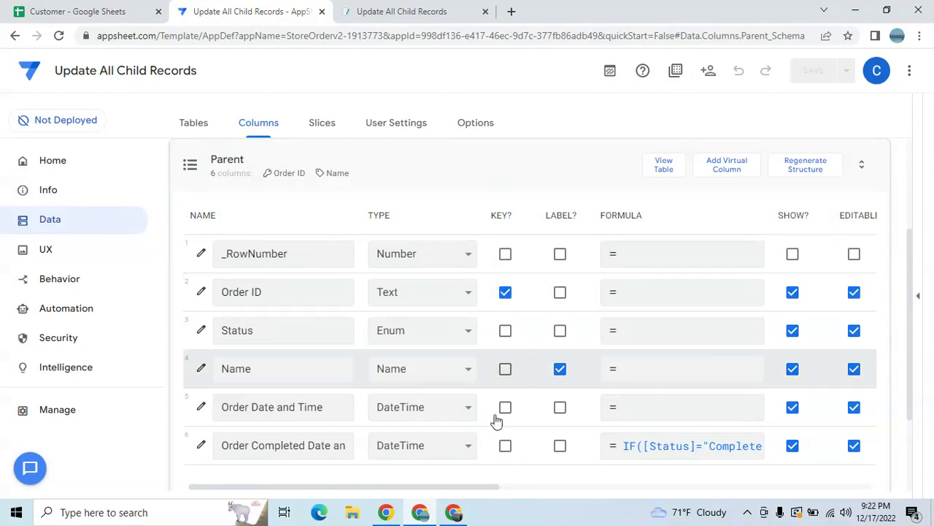
pyautogui.click(468, 155)
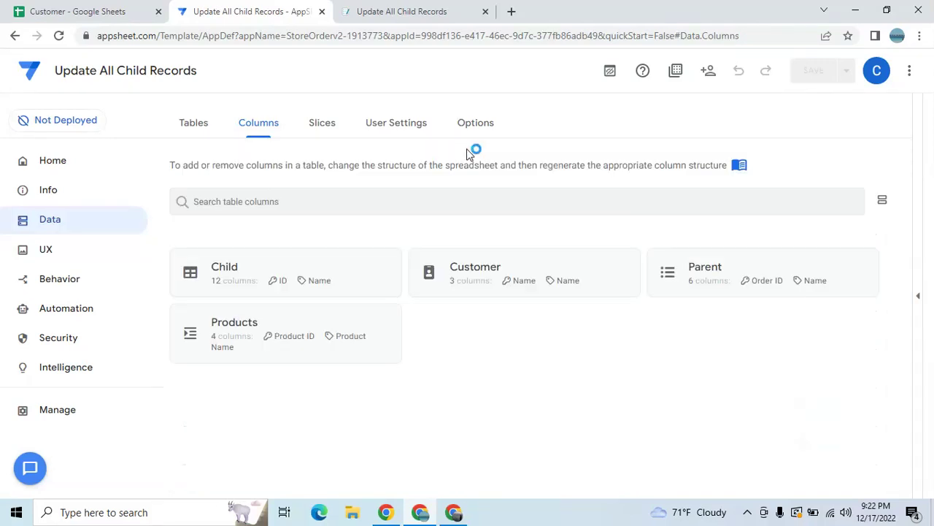
# Open the Child table's column definitions and examine their names, types and formulas.
pyautogui.click(337, 269)
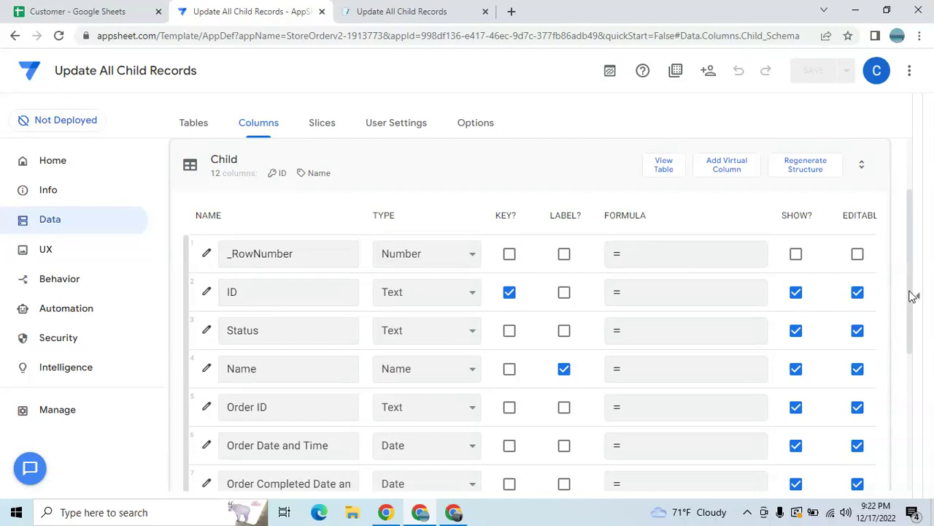
pyautogui.scroll(-1, 522, 281)
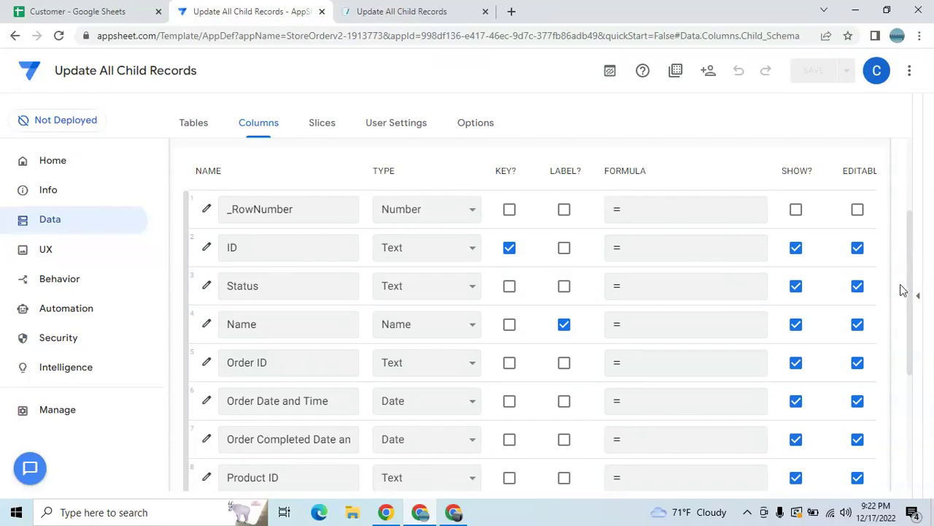
pyautogui.scroll(1, 910, 284)
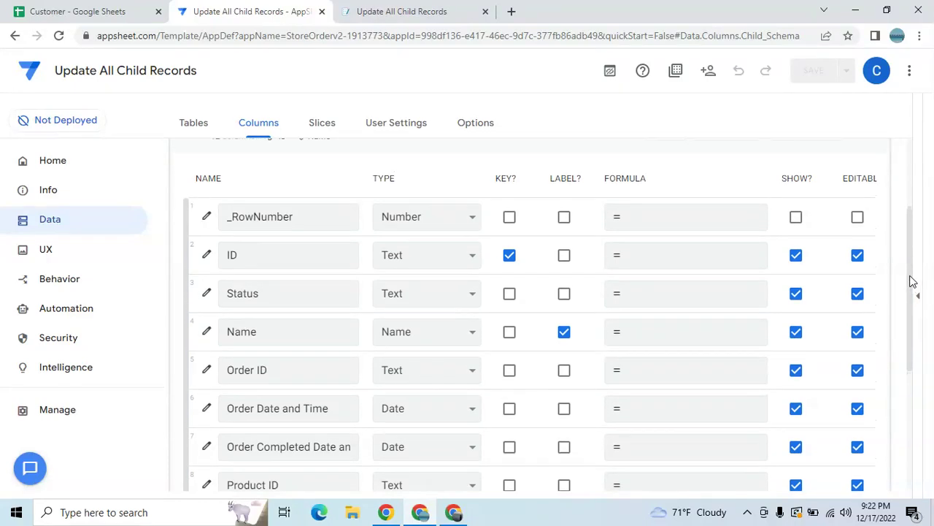
pyautogui.moveTo(912, 282); pyautogui.dragTo(909, 262)
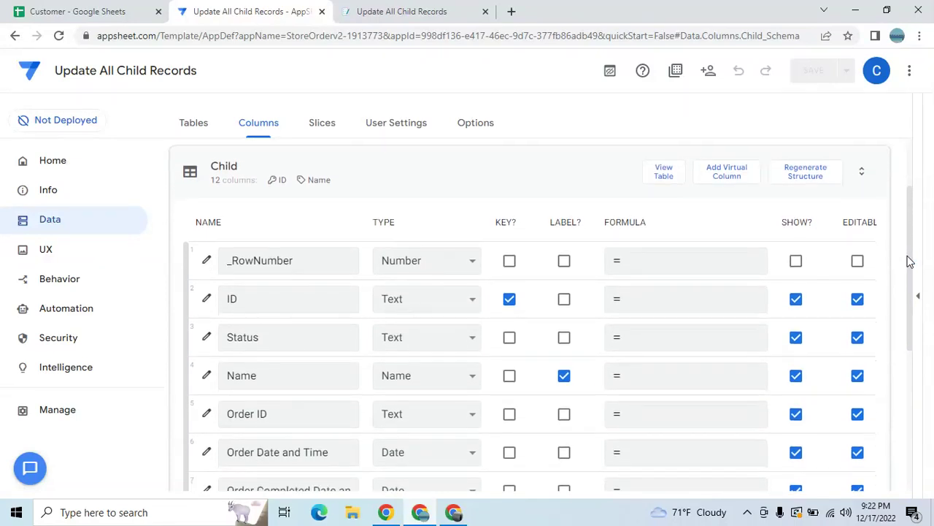
pyautogui.moveTo(909, 262); pyautogui.dragTo(893, 319)
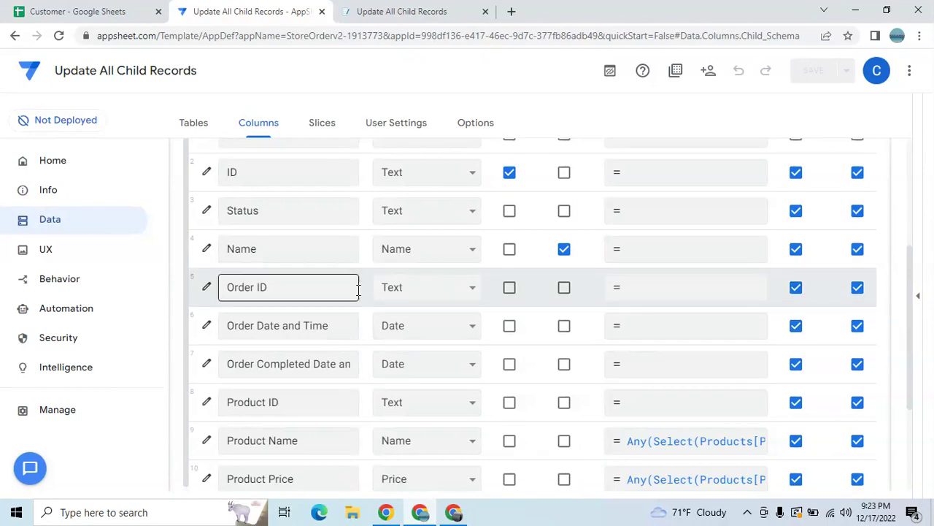
# Change the Child table's Order ID column to type Ref with Parent as source table, and enable "Is a part of?".
pyautogui.click(463, 292)
pyautogui.press('r')
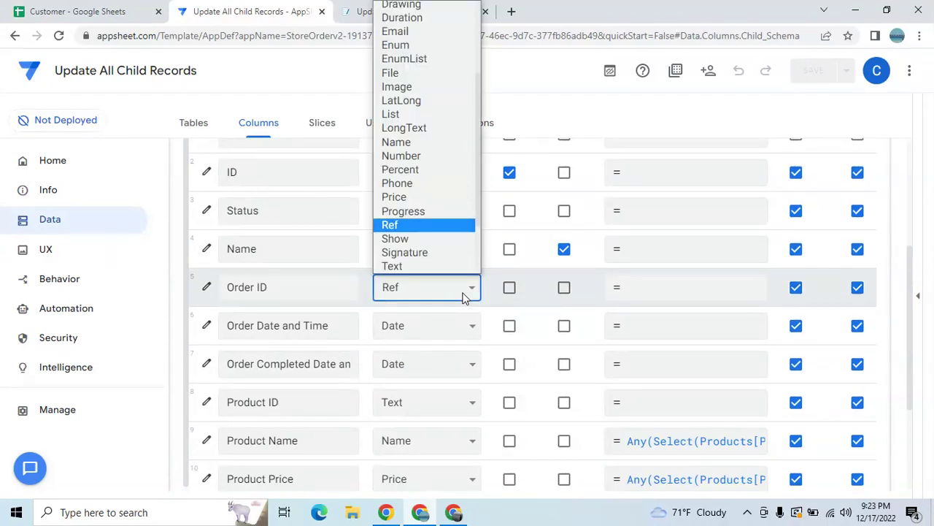
pyautogui.click(432, 224)
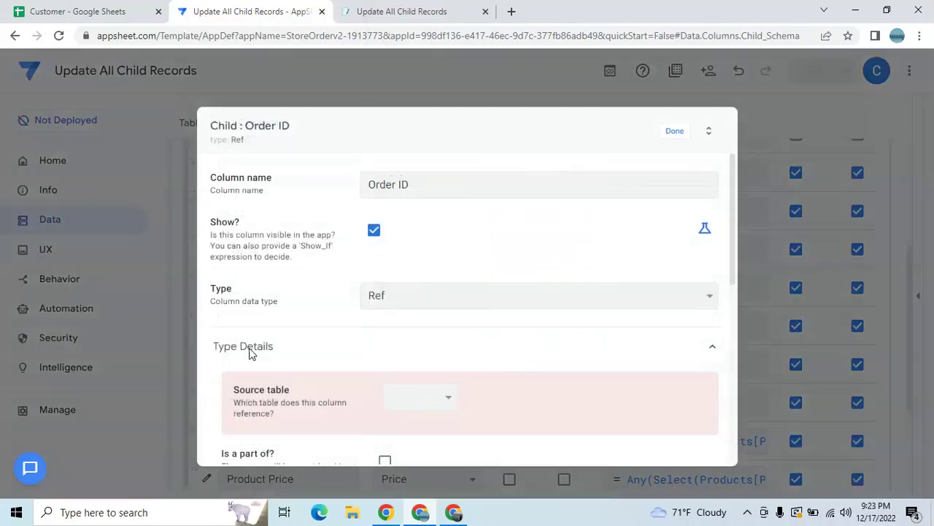
pyautogui.click(432, 400)
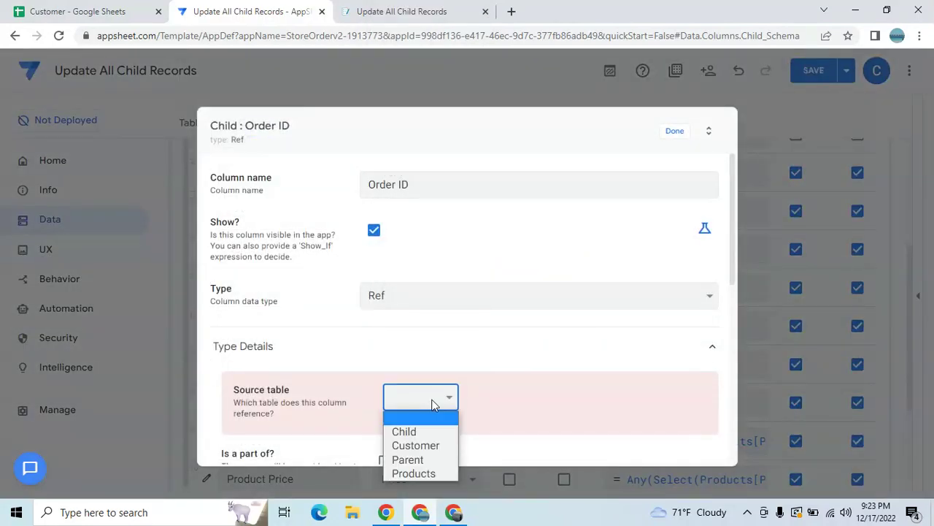
pyautogui.click(422, 457)
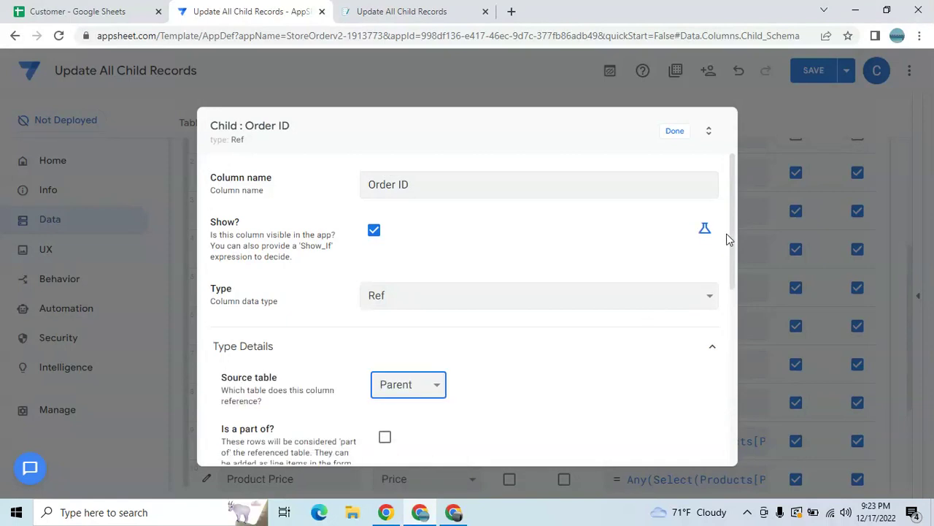
pyautogui.moveTo(733, 251); pyautogui.dragTo(660, 306)
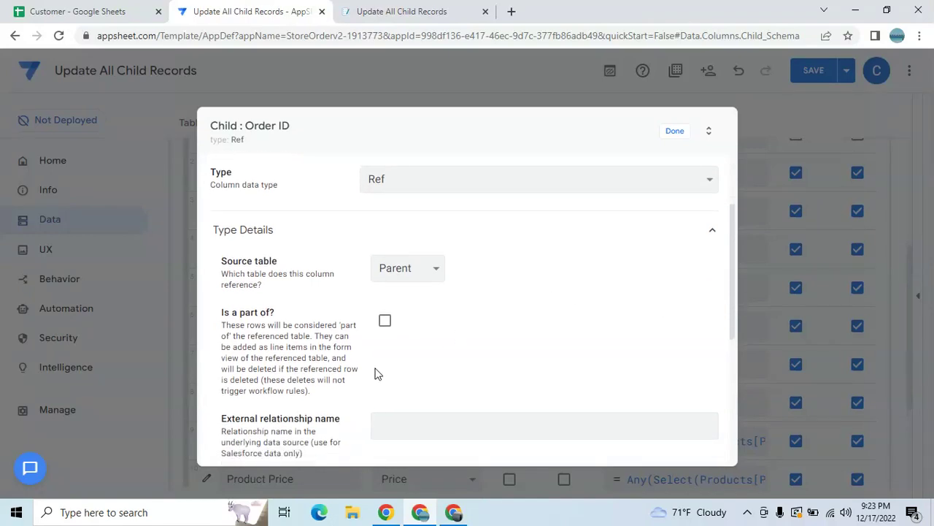
pyautogui.click(386, 321)
pyautogui.click(675, 134)
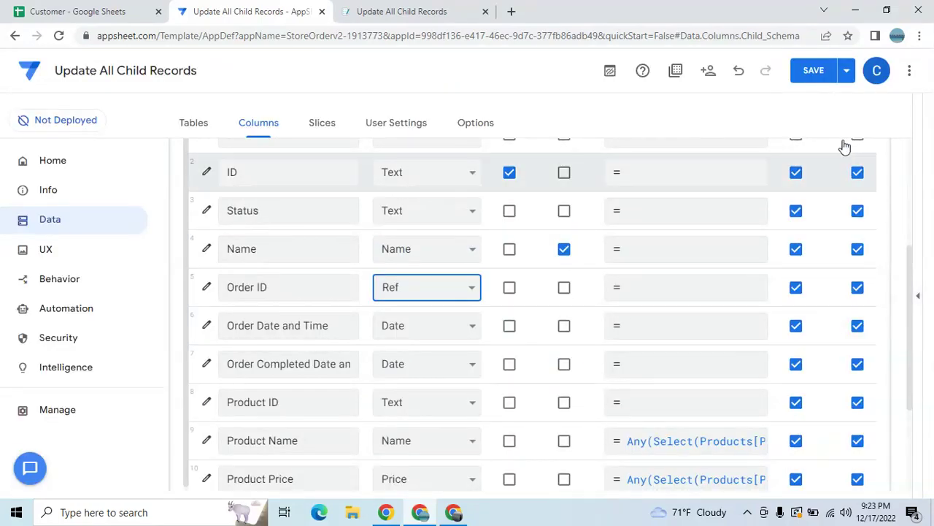
# Close the Child table's column definitions and open those of the Parent table.
pyautogui.moveTo(909, 270); pyautogui.dragTo(903, 171)
pyautogui.click(546, 260)
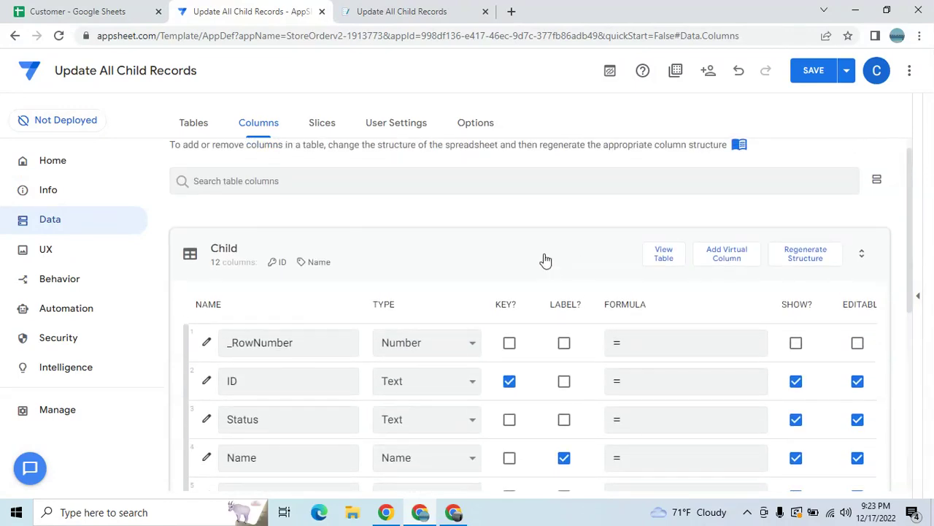
pyautogui.click(719, 268)
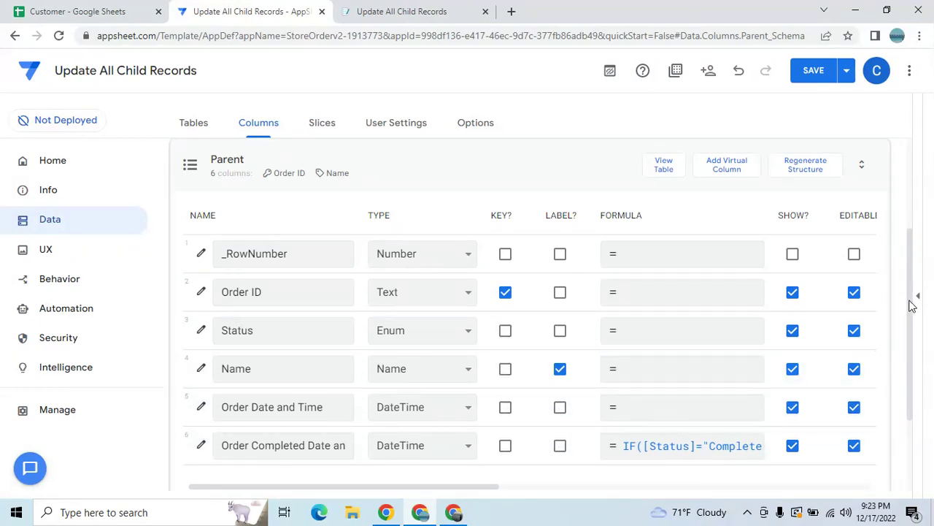
# Save the app and mark the Parent table's Related Childs column as required.
pyautogui.moveTo(912, 305); pyautogui.dragTo(911, 340)
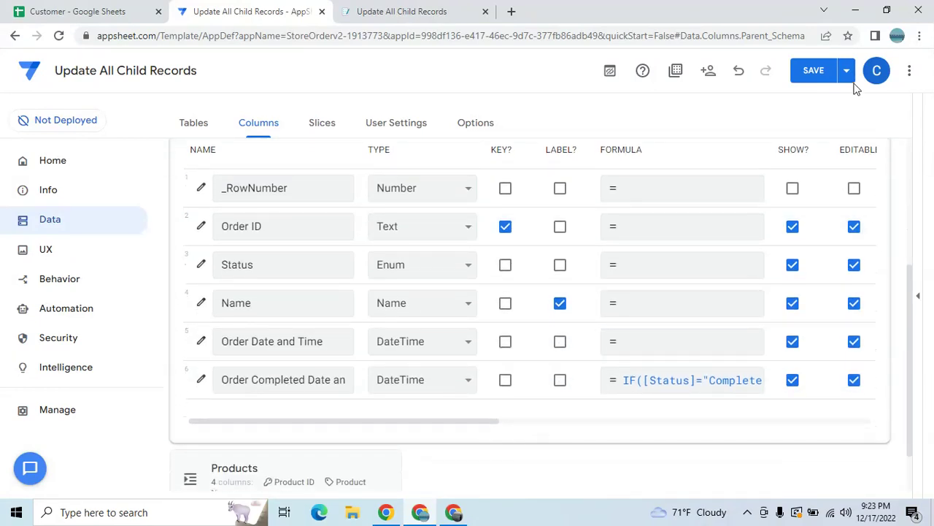
pyautogui.click(820, 79)
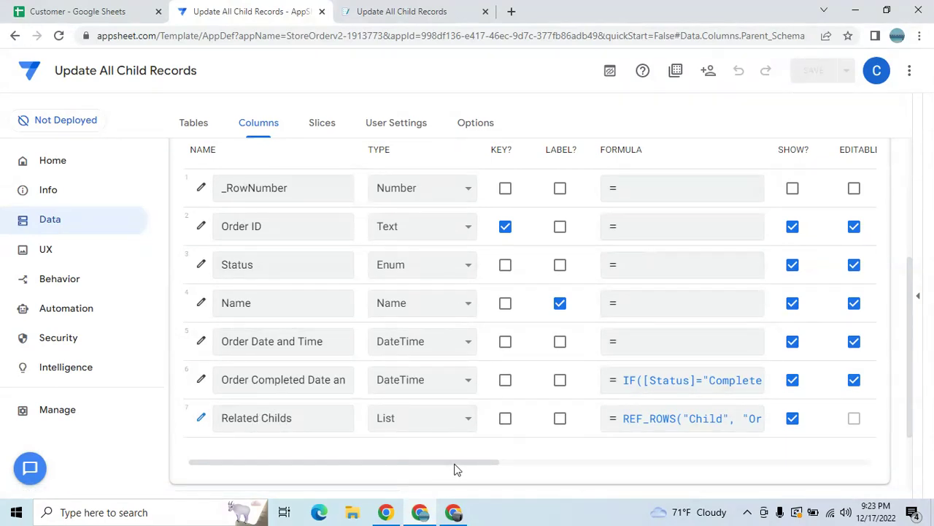
pyautogui.moveTo(454, 468); pyautogui.dragTo(511, 468)
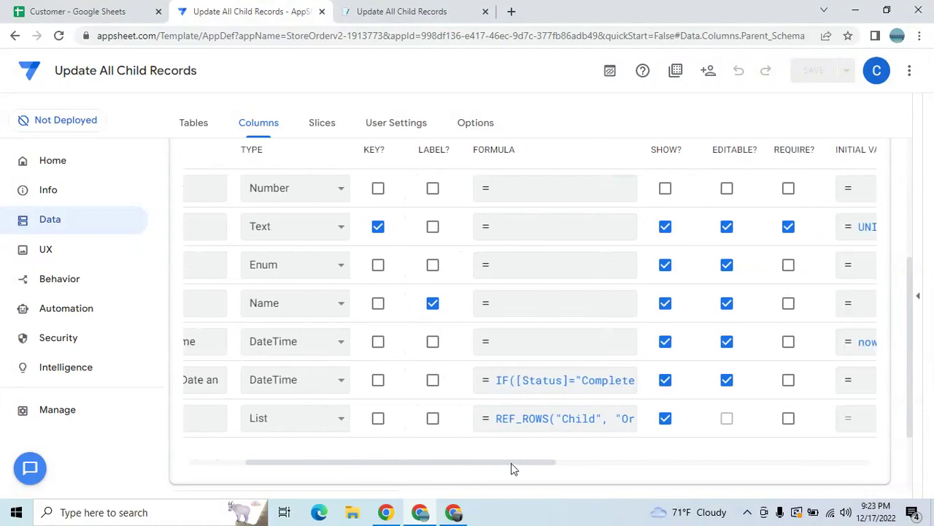
pyautogui.click(788, 417)
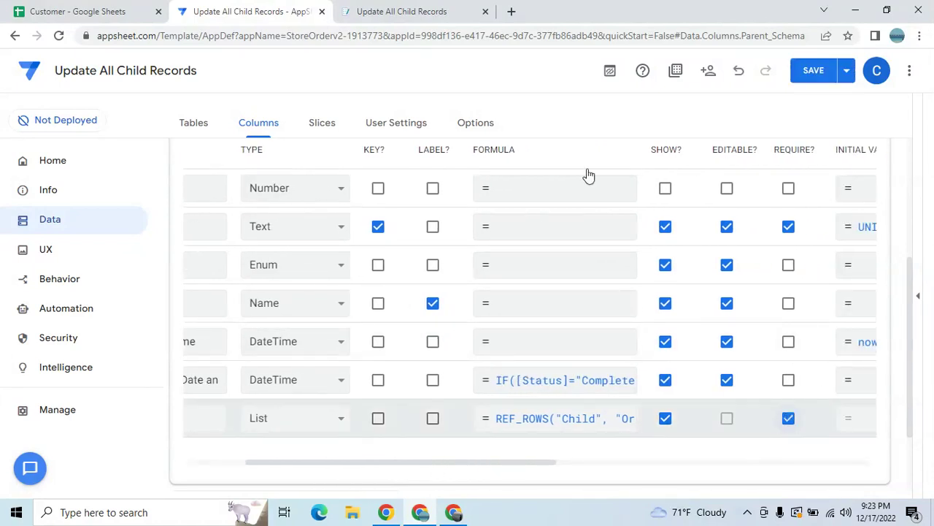
# Switch to the running app, start a new Parent order with status Pending, and cancel it.
pyautogui.click(398, 21)
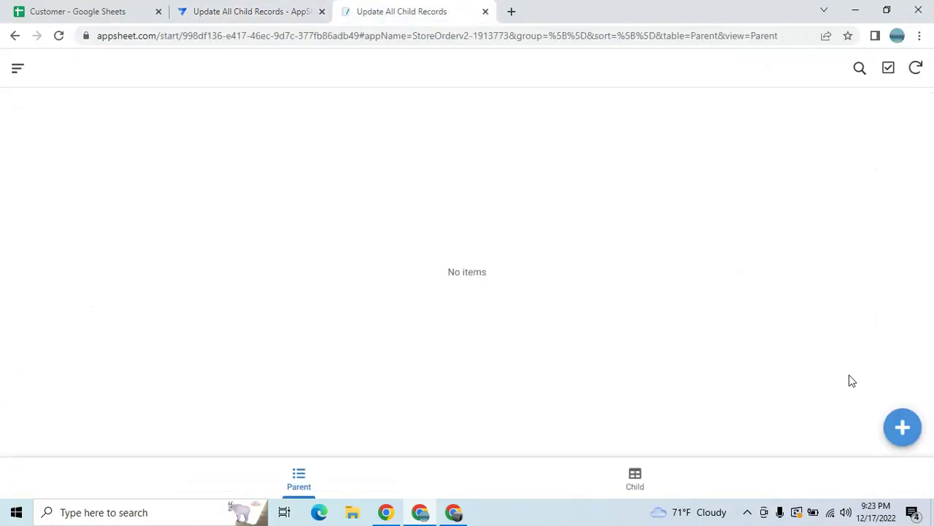
pyautogui.click(902, 427)
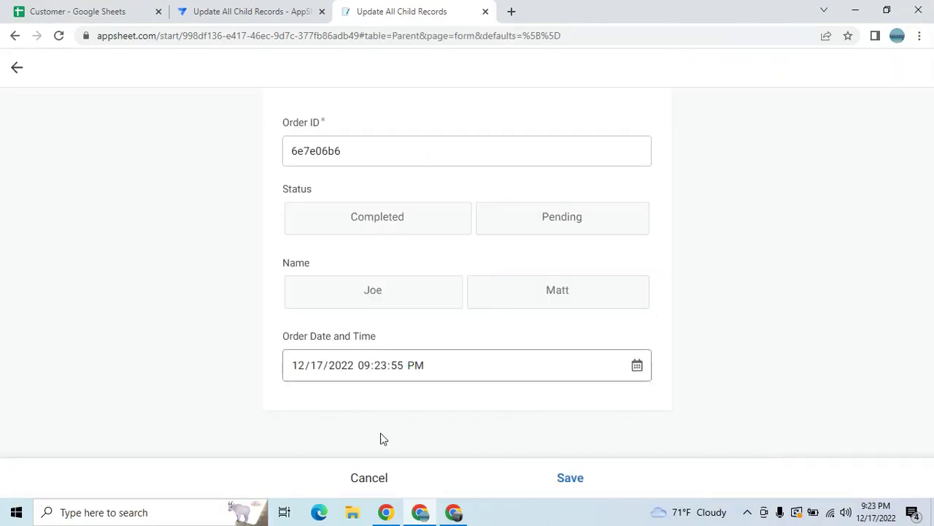
pyautogui.click(568, 223)
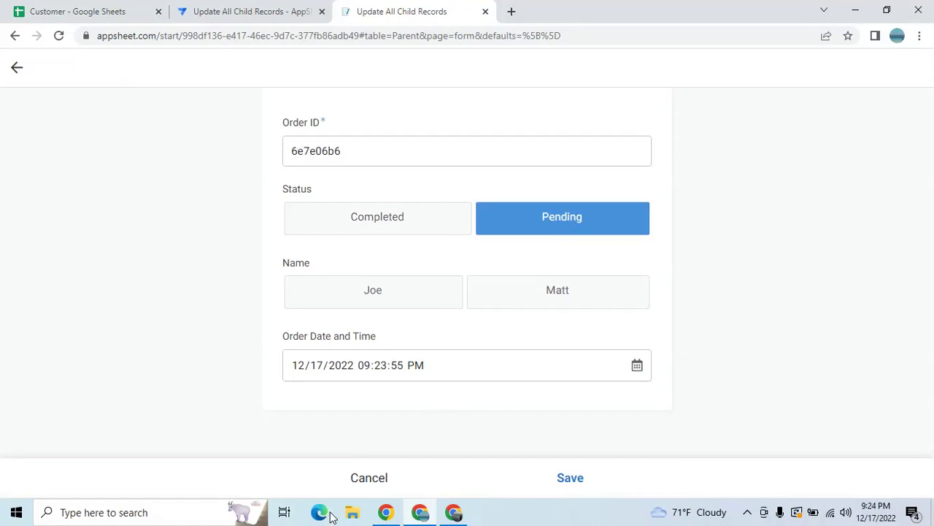
pyautogui.click(380, 476)
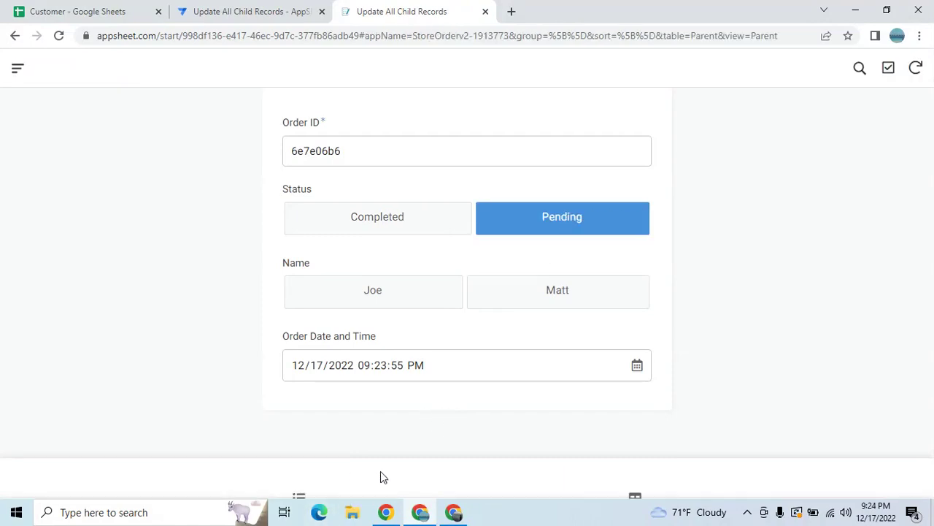
# Sync the app and examine the fields of a new Child entry within a new Parent order form, cancelling the entry.
pyautogui.click(916, 68)
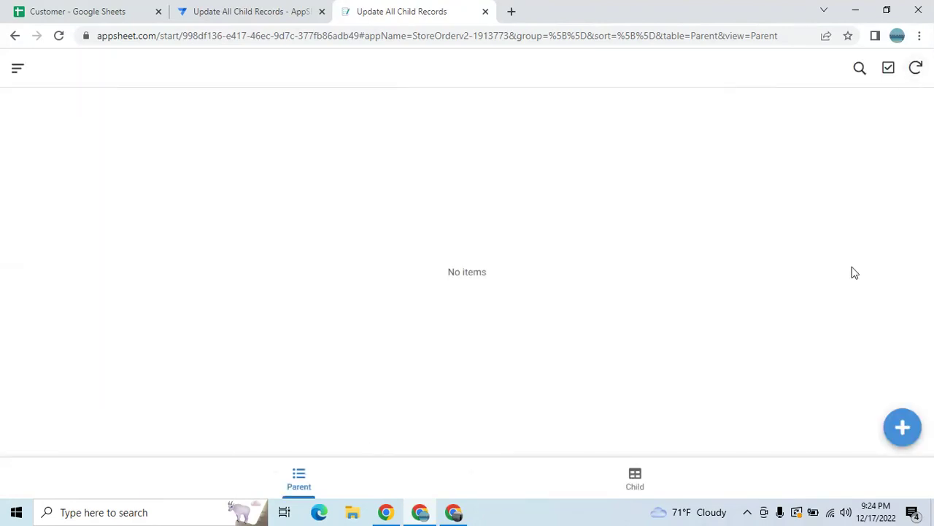
pyautogui.click(905, 436)
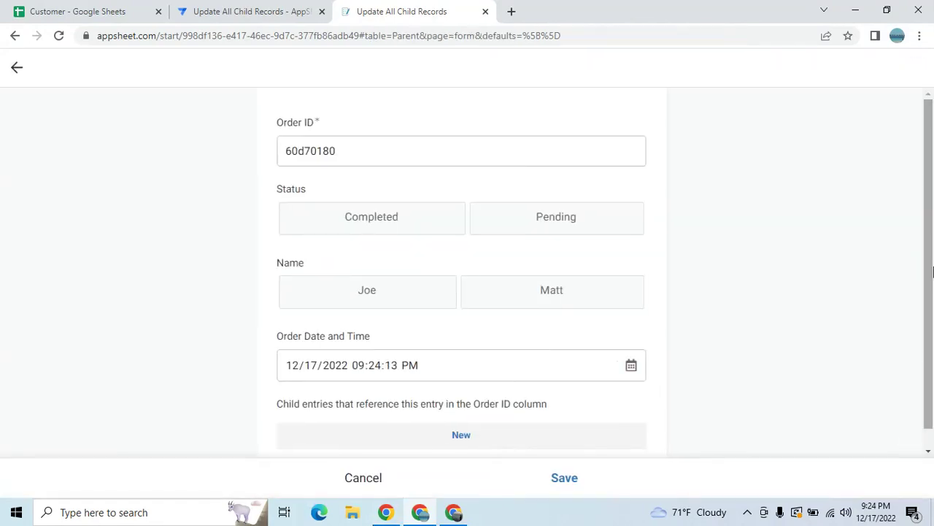
pyautogui.moveTo(929, 263); pyautogui.dragTo(924, 313)
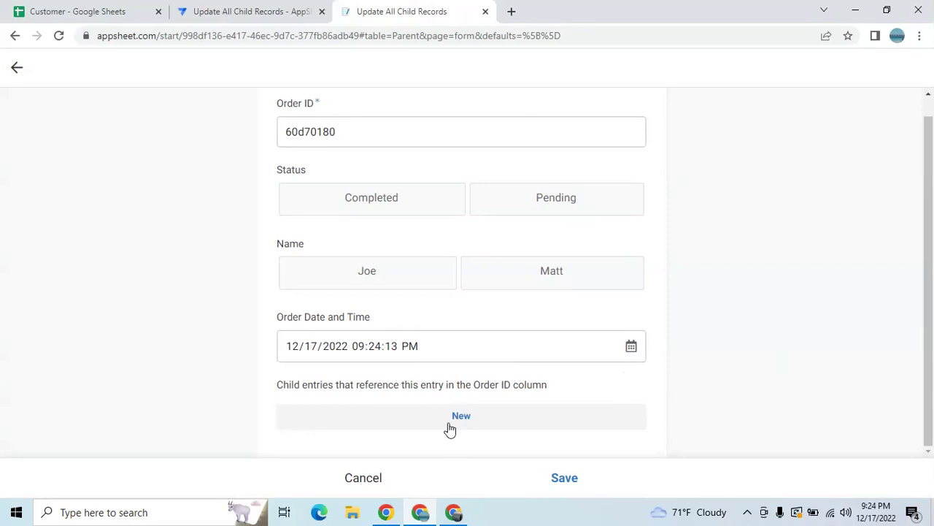
pyautogui.click(449, 427)
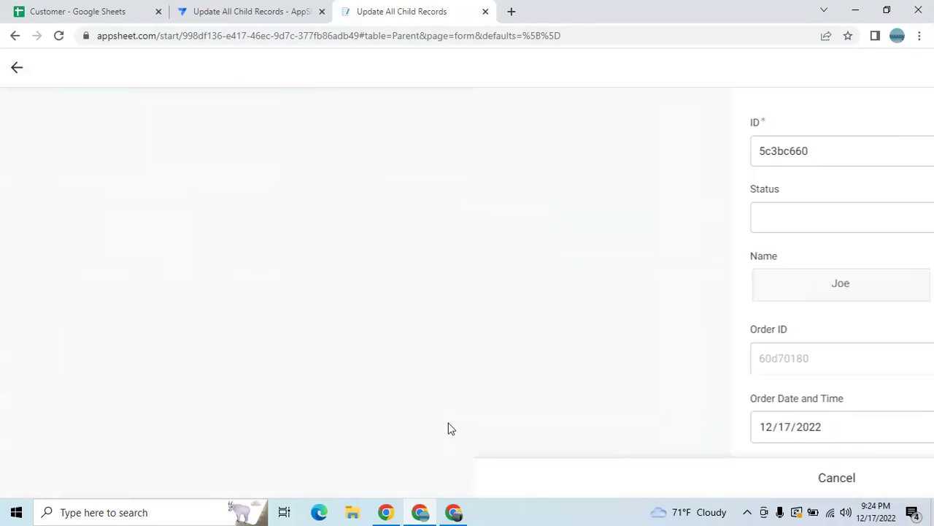
pyautogui.click(411, 216)
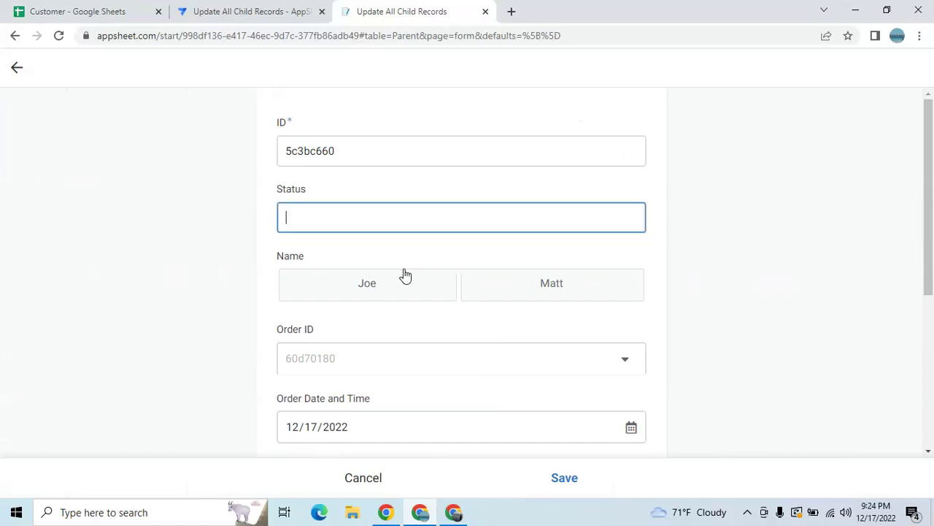
pyautogui.moveTo(931, 204); pyautogui.dragTo(918, 337)
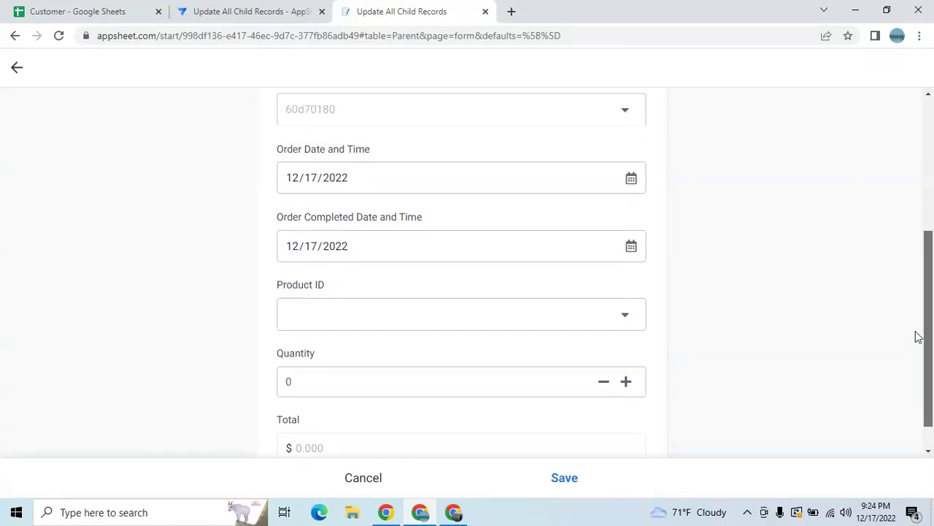
pyautogui.moveTo(919, 338); pyautogui.dragTo(928, 234)
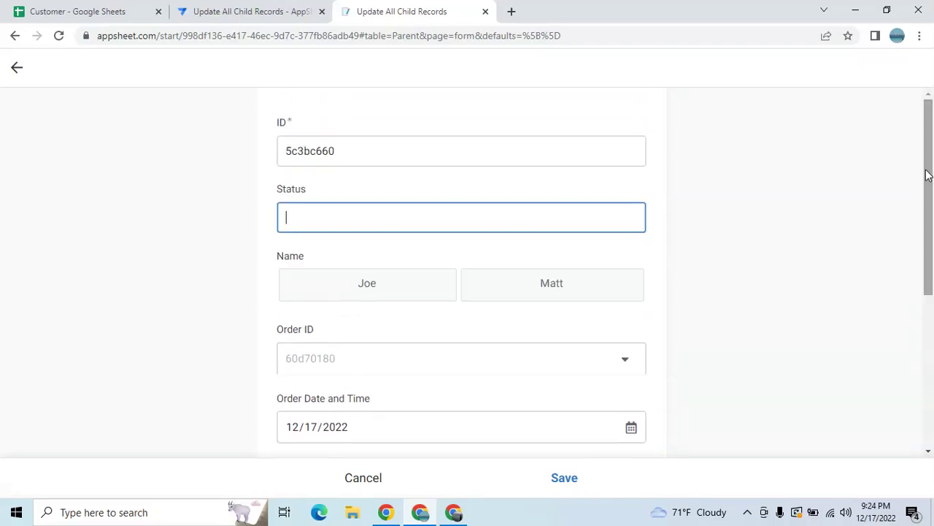
pyautogui.click(369, 484)
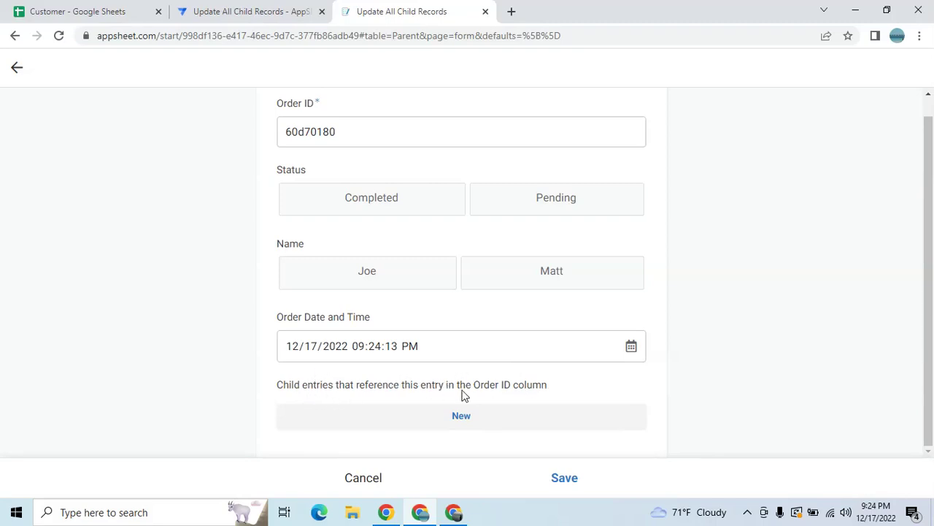
# Switch to the AppSheet editor and set the description of the Parent table's Related Childs column to "Click New To Add Item".
pyautogui.click(219, 8)
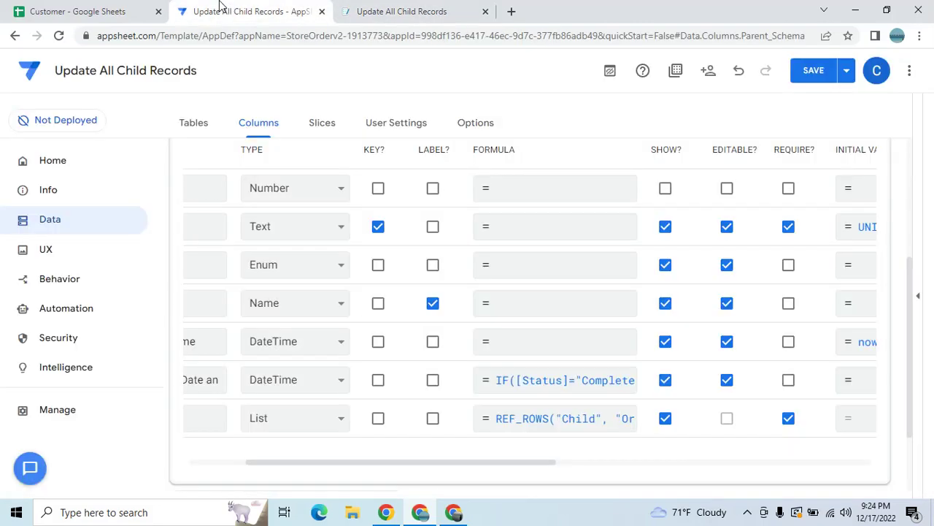
pyautogui.moveTo(376, 462); pyautogui.dragTo(718, 444)
pyautogui.click(613, 429)
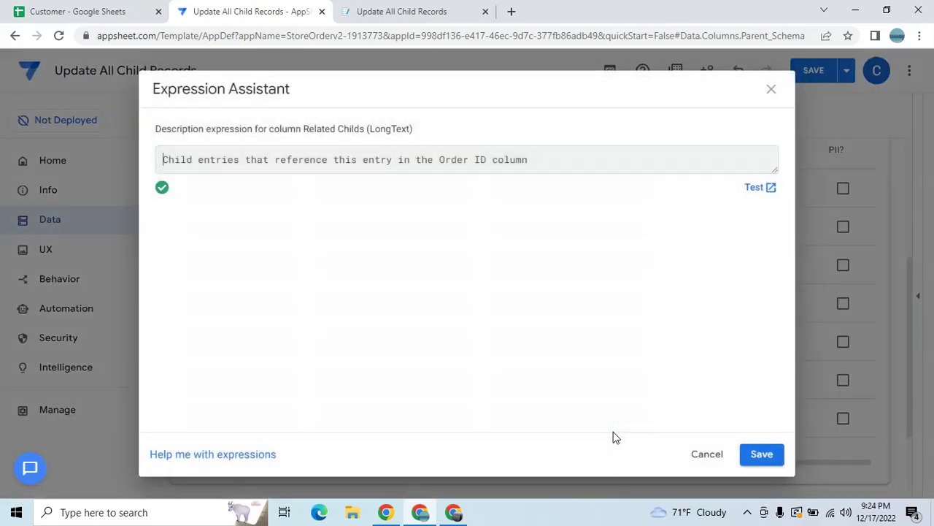
pyautogui.hotkey('ctrl', 'a')
pyautogui.press('BackSpace')
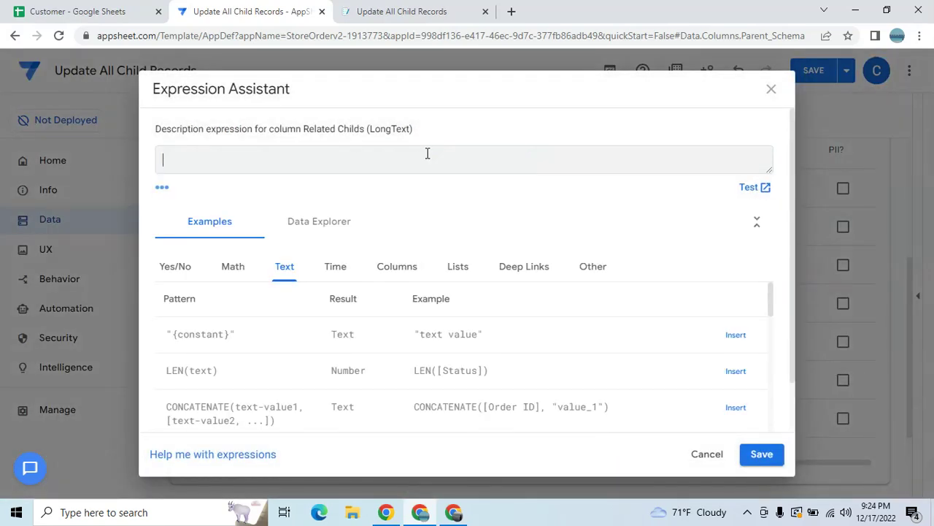
pyautogui.write('Click New To')
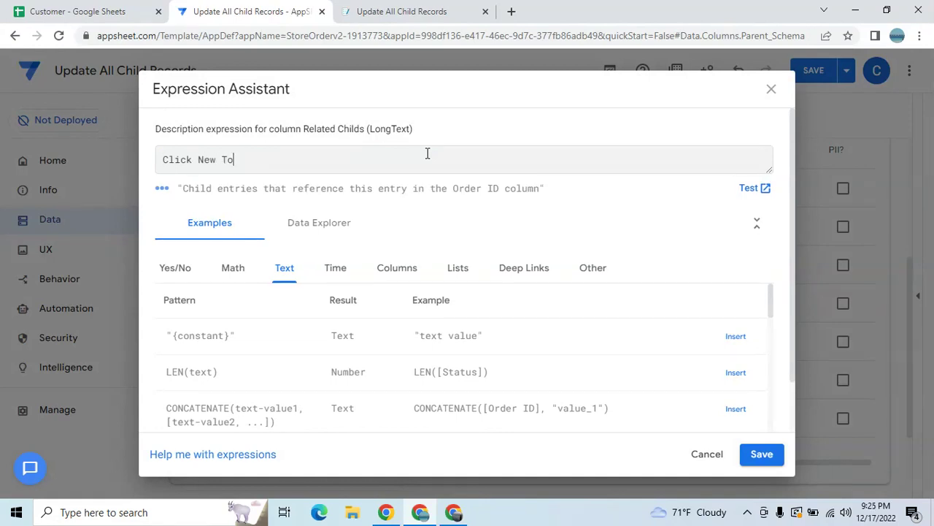
pyautogui.write(' Add Item')
pyautogui.click(755, 466)
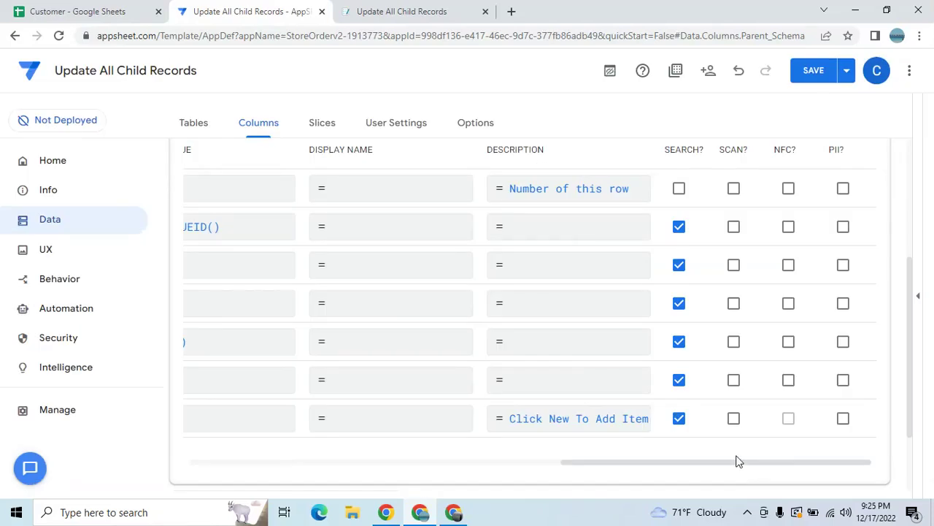
# Close the Parent table's column definitions and review those of the Child table.
pyautogui.moveTo(652, 461); pyautogui.dragTo(267, 312)
pyautogui.moveTo(571, 467); pyautogui.dragTo(153, 350)
pyautogui.moveTo(911, 299); pyautogui.dragTo(900, 203)
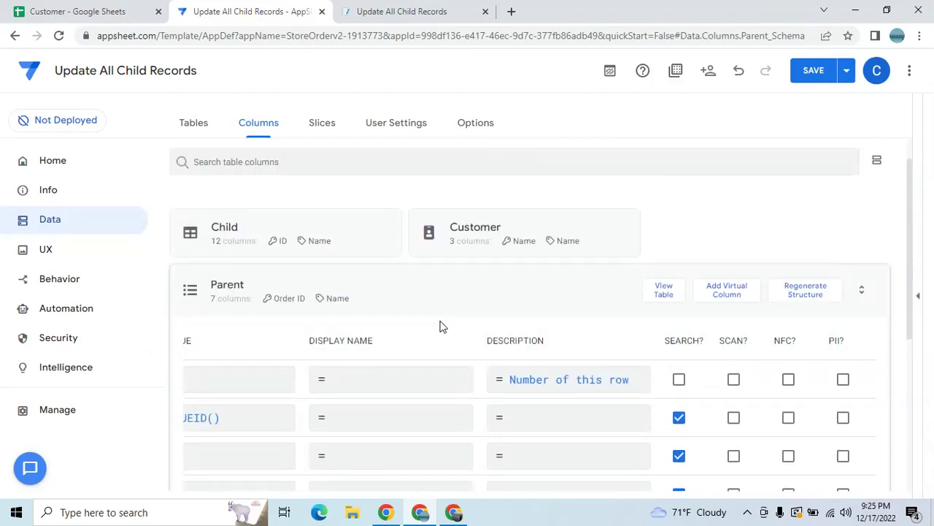
pyautogui.click(435, 285)
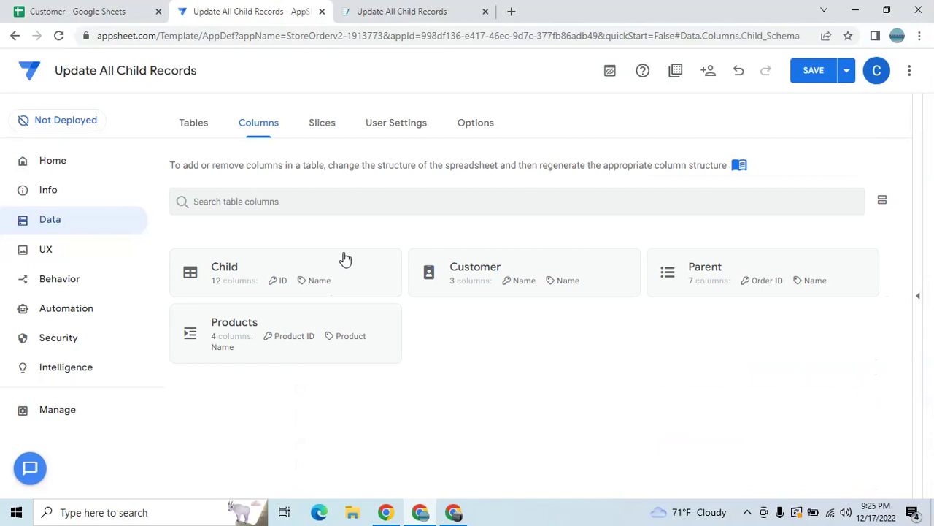
pyautogui.click(345, 260)
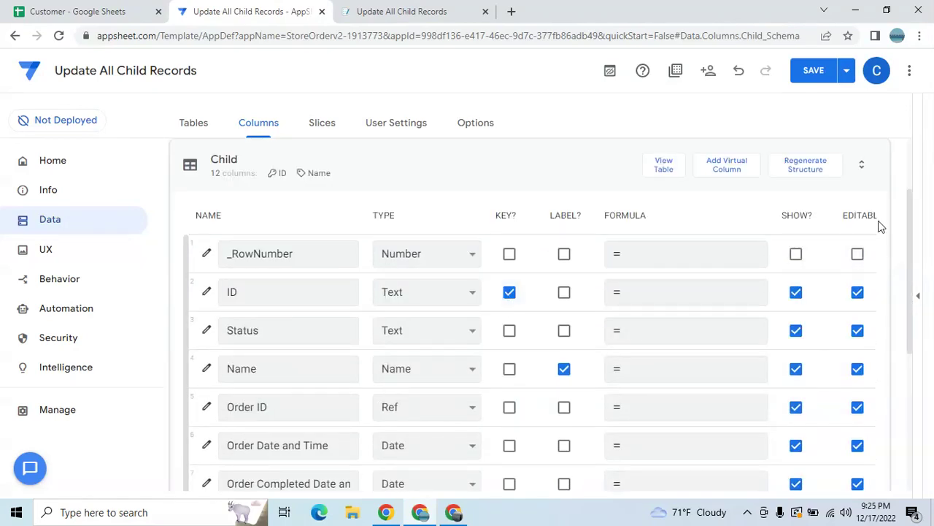
pyautogui.moveTo(911, 246); pyautogui.dragTo(912, 260)
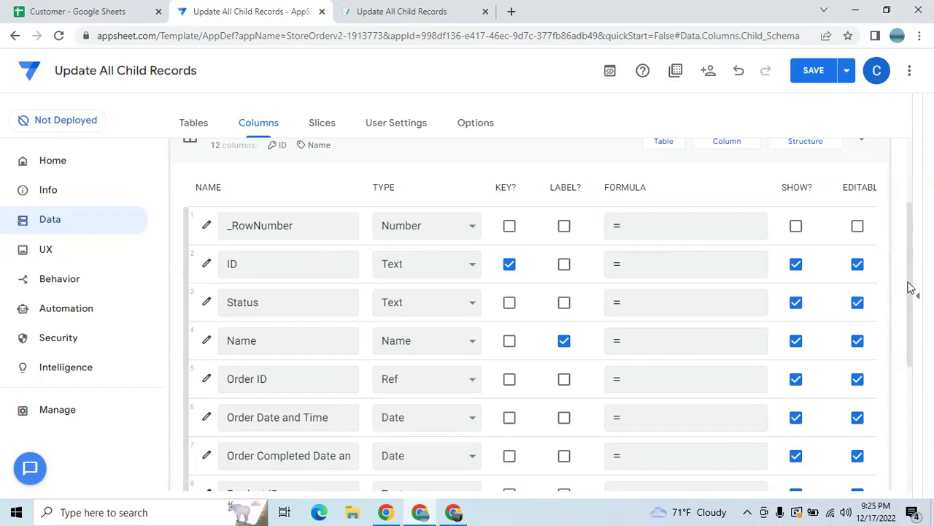
pyautogui.moveTo(911, 287); pyautogui.dragTo(911, 269)
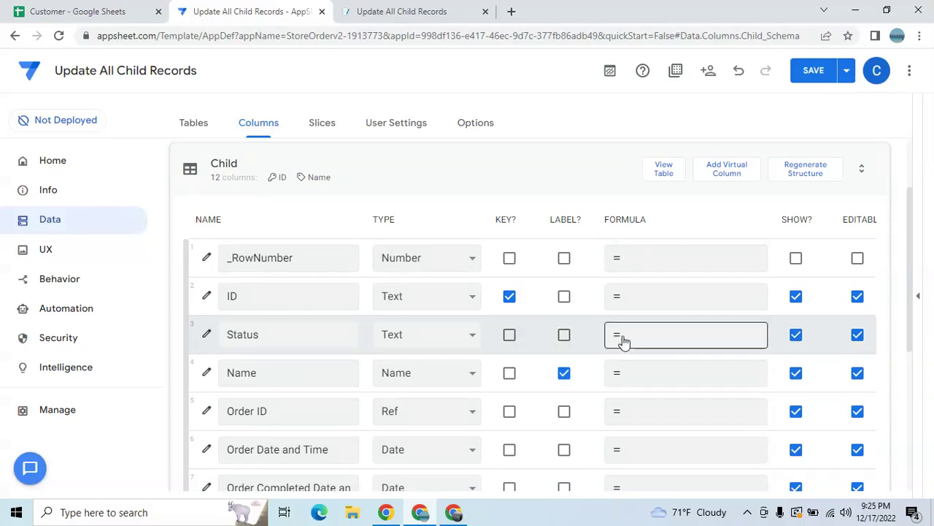
# Enter Lookup([_thisrow].[Order],"Parent","Order ID","Status") as the initial value expression of the Child table's Status column.
pyautogui.click(206, 336)
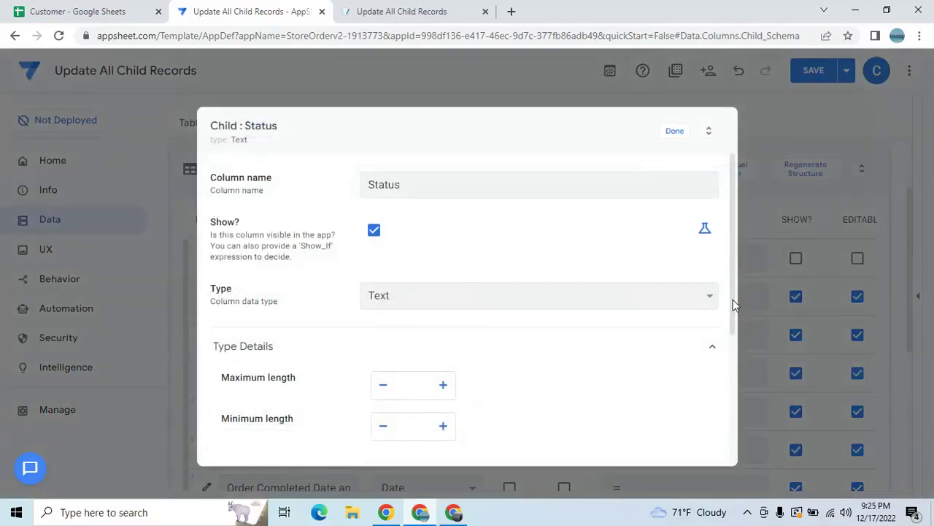
pyautogui.moveTo(733, 300); pyautogui.dragTo(731, 478)
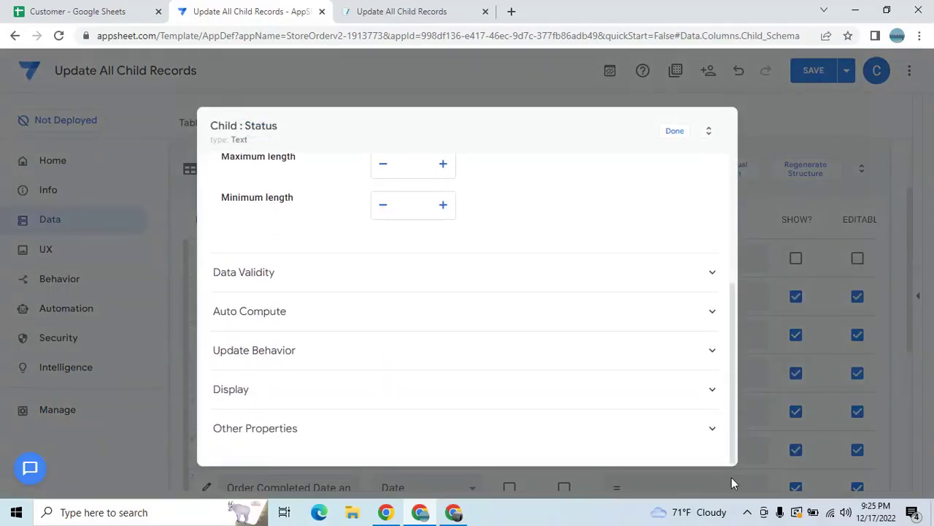
pyautogui.click(434, 312)
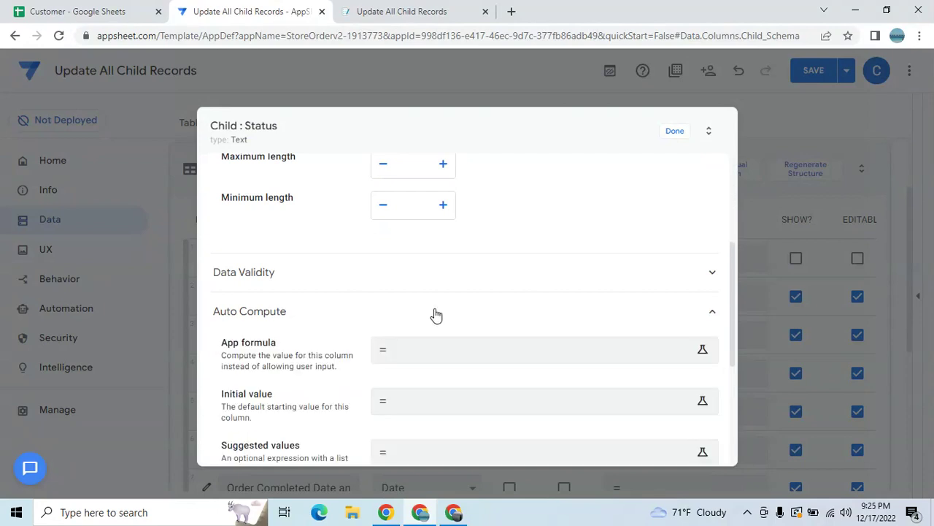
pyautogui.click(437, 402)
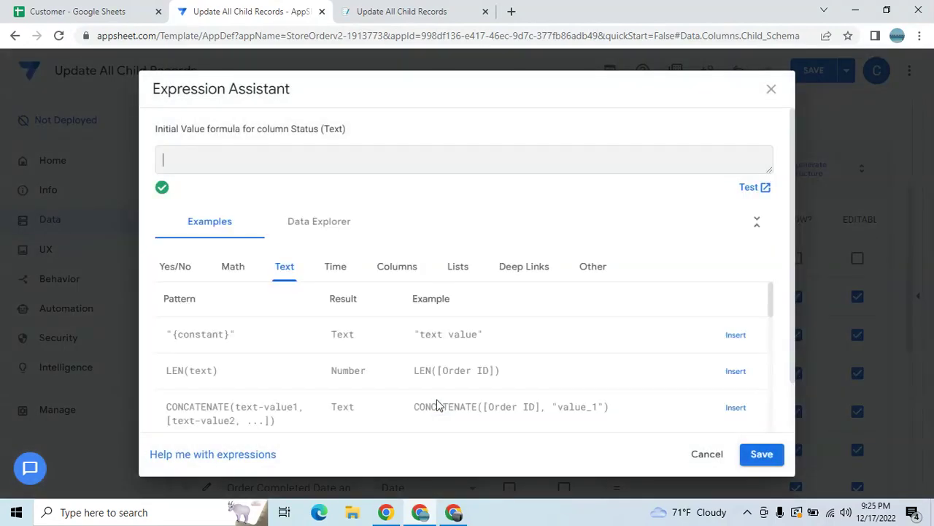
pyautogui.write('Lookup(')
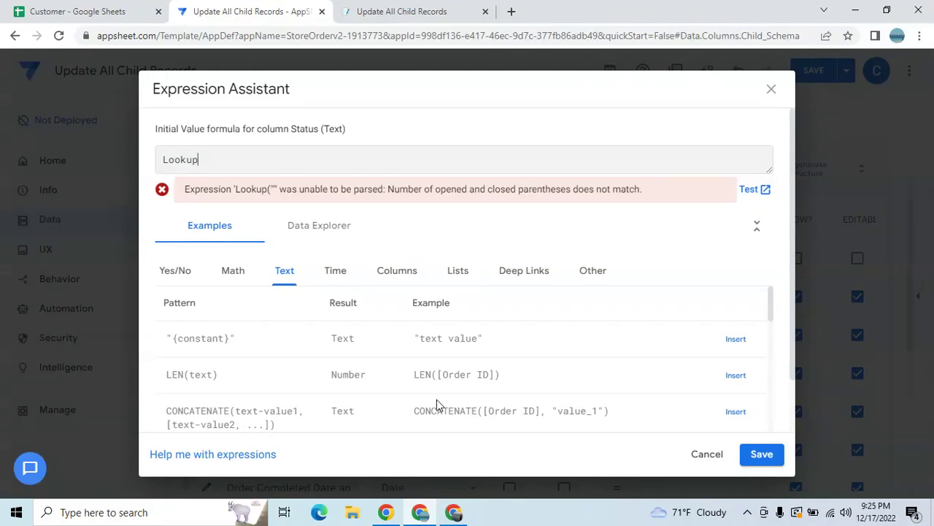
pyautogui.write('([_thisro')
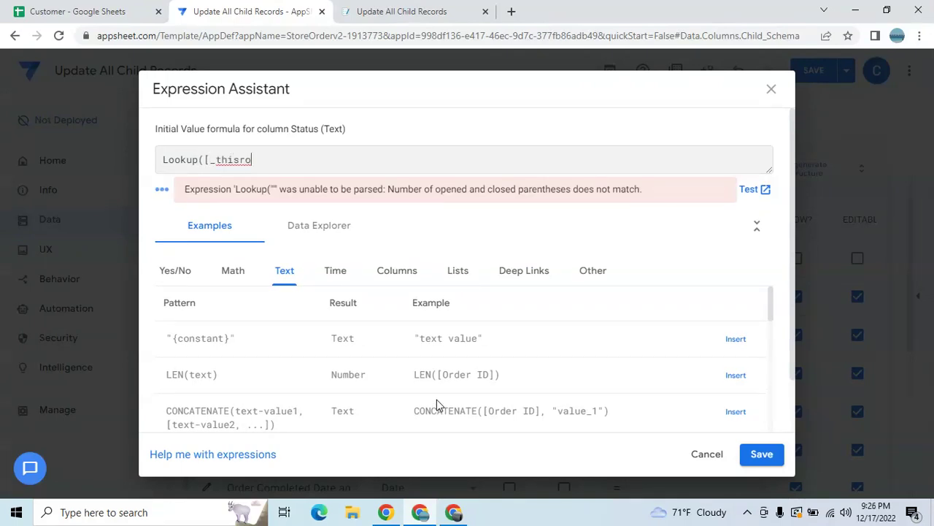
pyautogui.write('w].[Order')
pyautogui.write('],"')
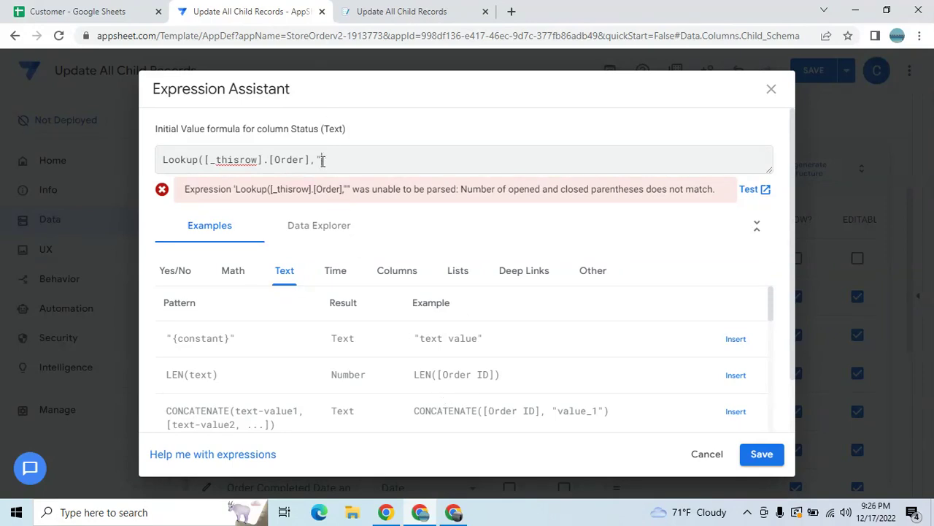
pyautogui.write('Parent')
pyautogui.write(',"Order ID"')
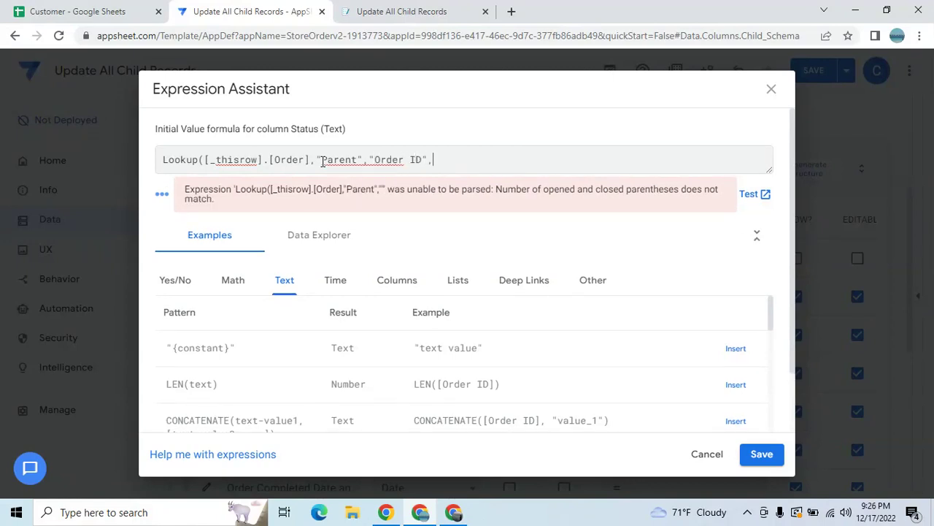
pyautogui.write(',""')
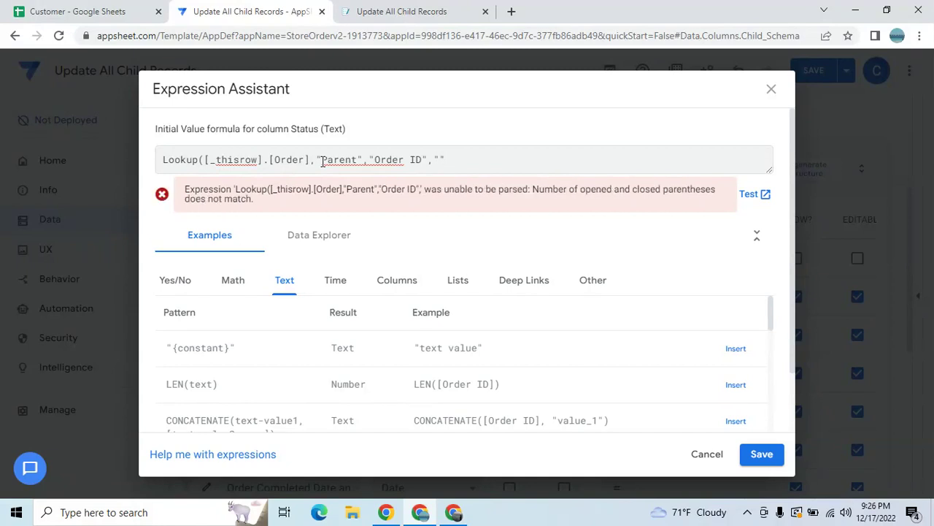
pyautogui.write('Status')
pyautogui.write(')')
# Correct [Order] to [Order ID] in the Status lookup, copy the whole expression, and save it as the column's initial value.
pyautogui.hotkey('ctrl', 'a')
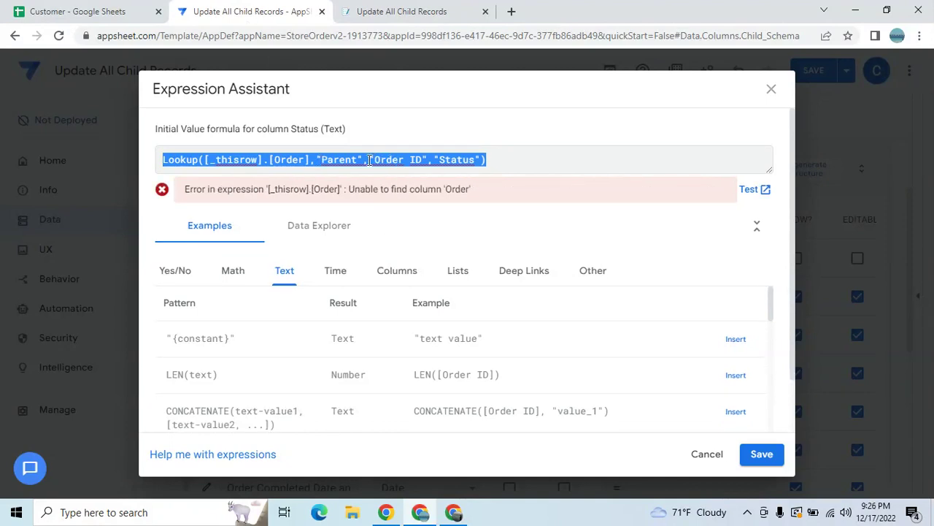
pyautogui.click(305, 159)
pyautogui.write('ID')
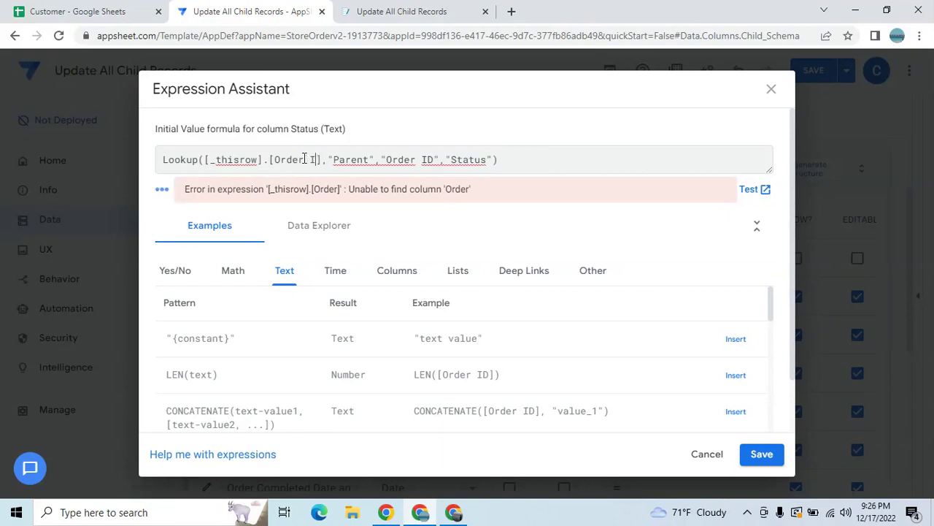
pyautogui.hotkey('ctrl', 'a')
pyautogui.hotkey('ctrl', 'c')
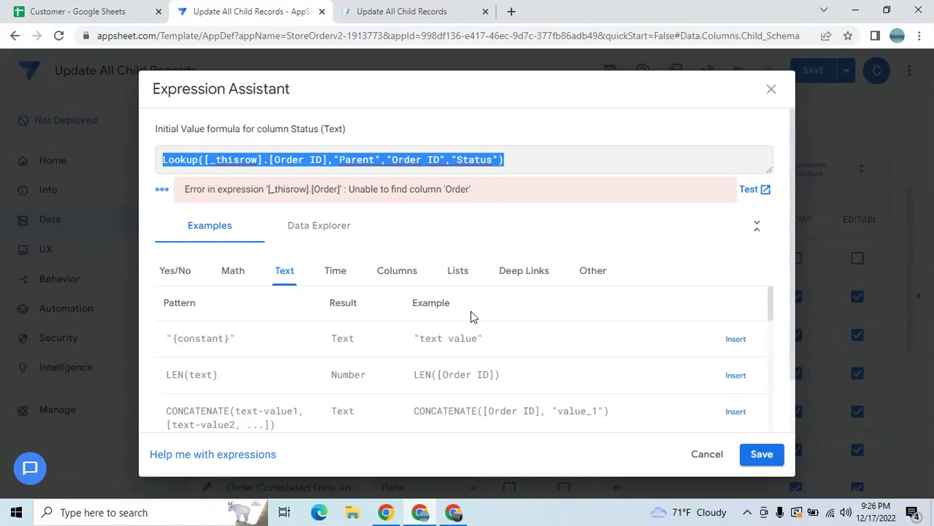
pyautogui.click(759, 455)
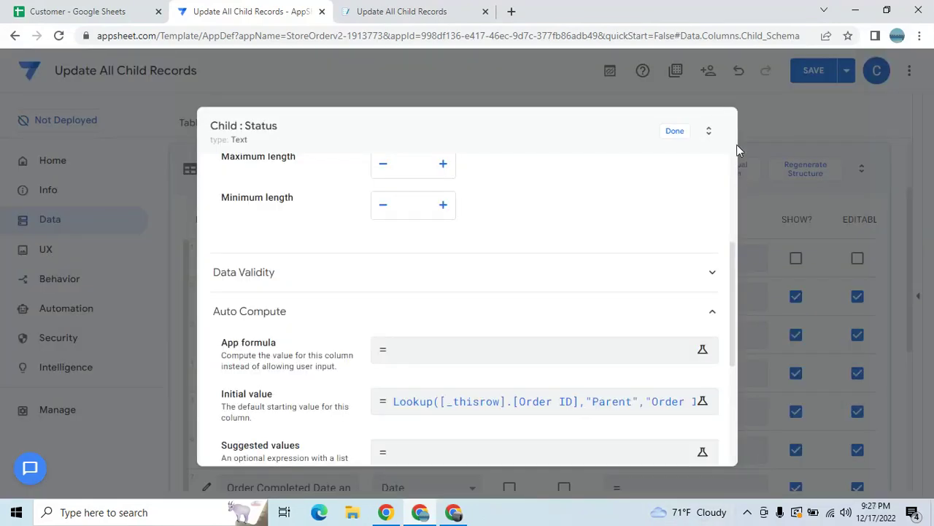
pyautogui.click(674, 131)
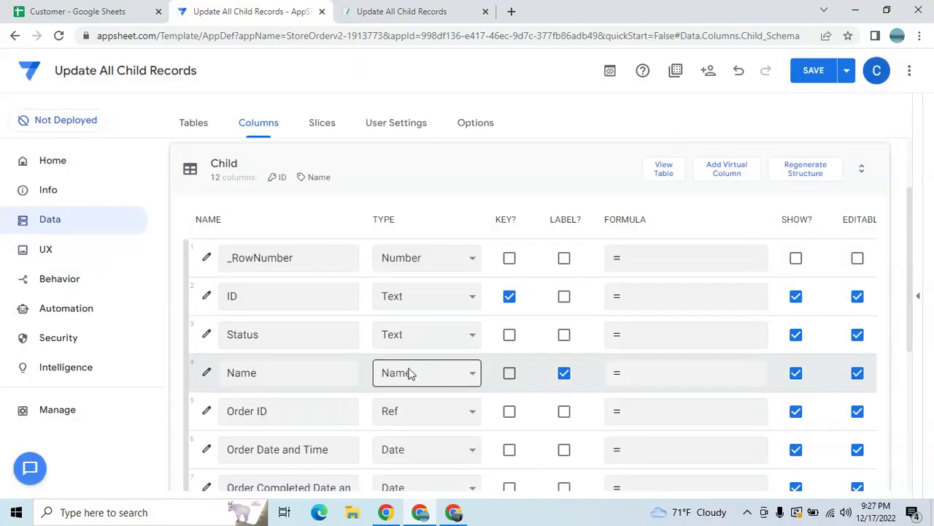
# Paste the copied lookup as the Child Name column's app formula and replace its return column "Status" with "Name".
pyautogui.click(207, 374)
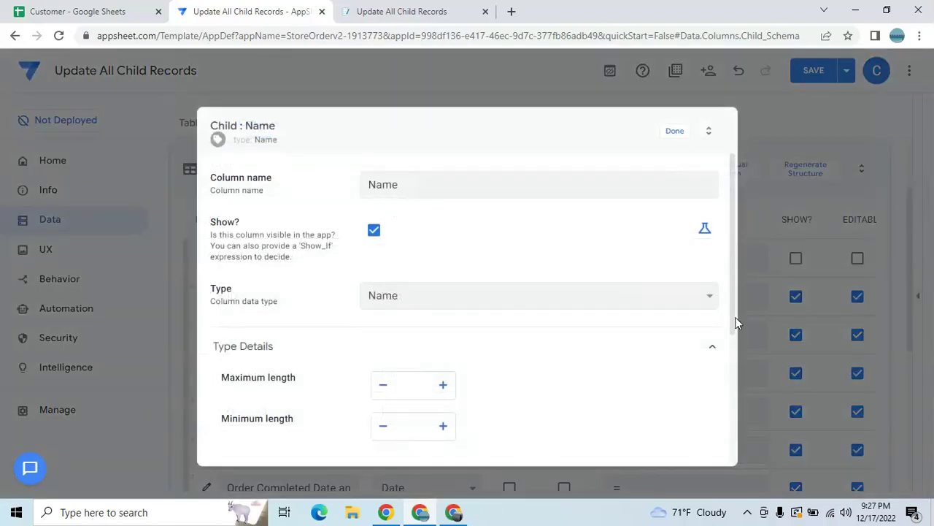
pyautogui.moveTo(730, 317); pyautogui.dragTo(737, 460)
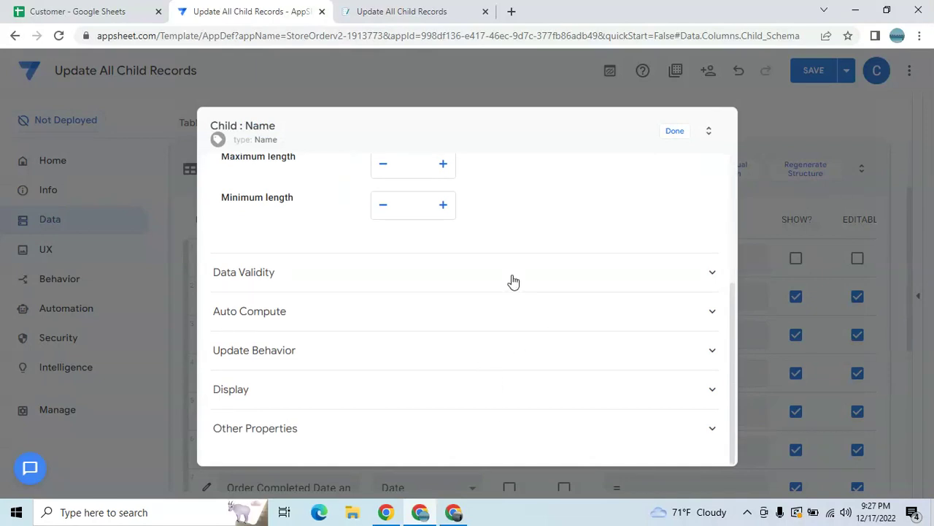
pyautogui.click(385, 316)
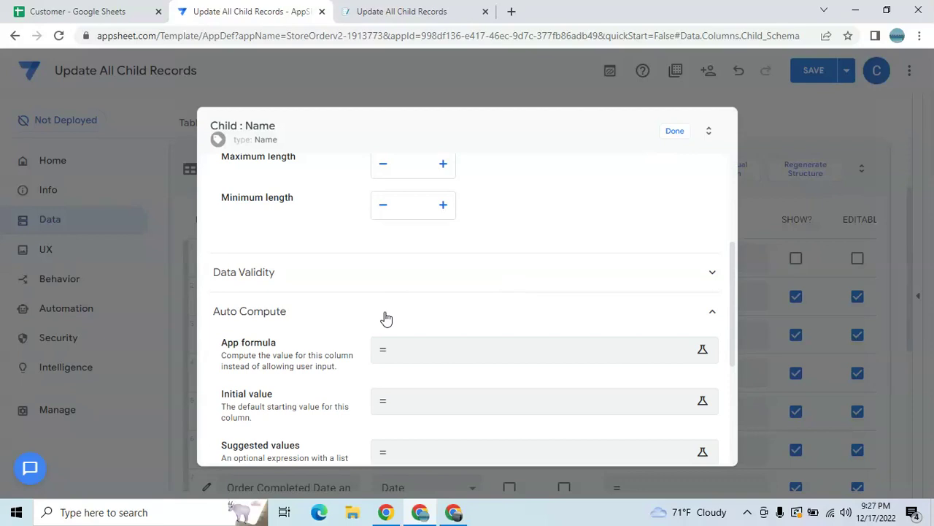
pyautogui.click(450, 353)
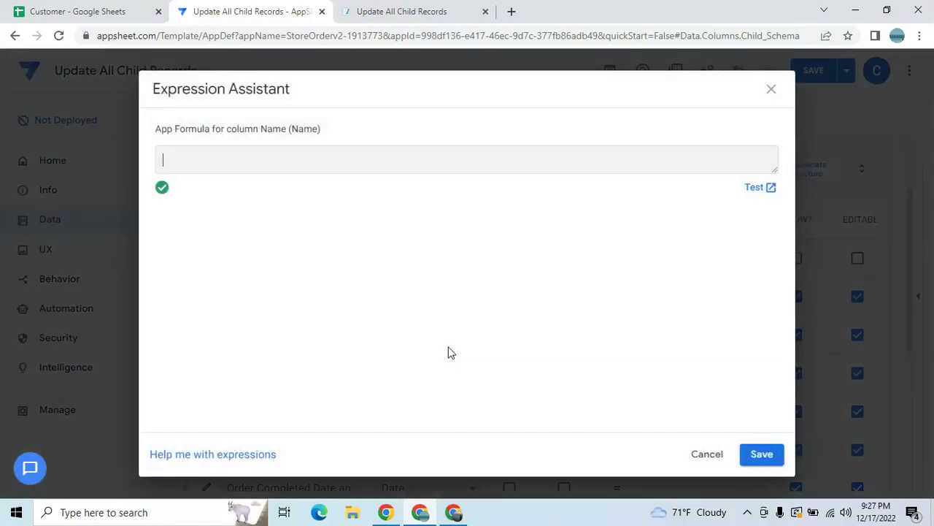
pyautogui.hotkey('ctrl', 'v')
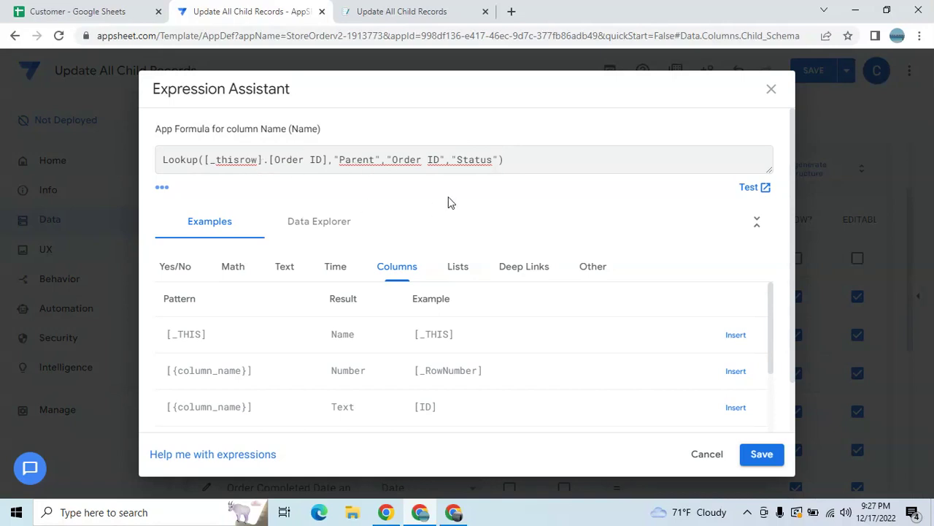
pyautogui.press('BackSpace')
pyautogui.press('BackSpace')
pyautogui.press('BackSpace')
pyautogui.press('BackSpace')
pyautogui.press('BackSpace')
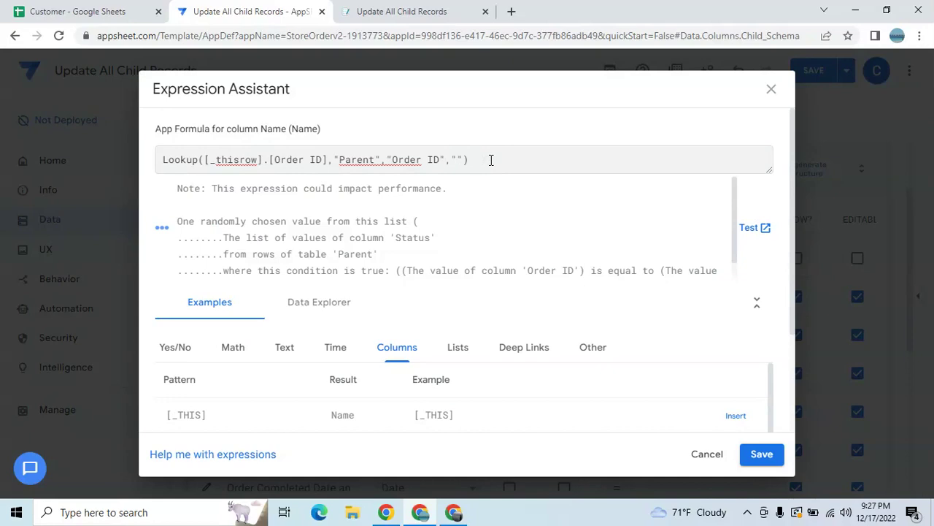
pyautogui.write('Name')
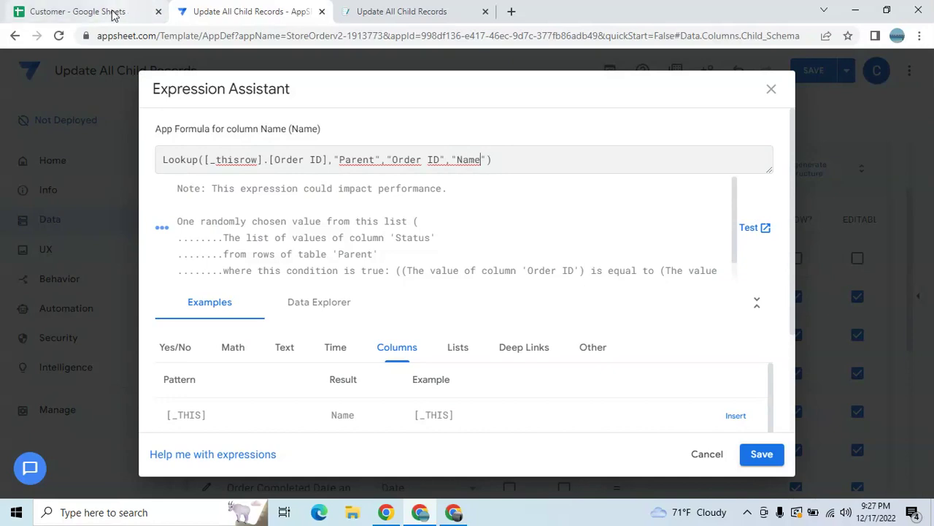
# Check the Parent sheet's column headers in Google Sheets, return to AppSheet, and save the Child Name column's app formula.
pyautogui.click(128, 10)
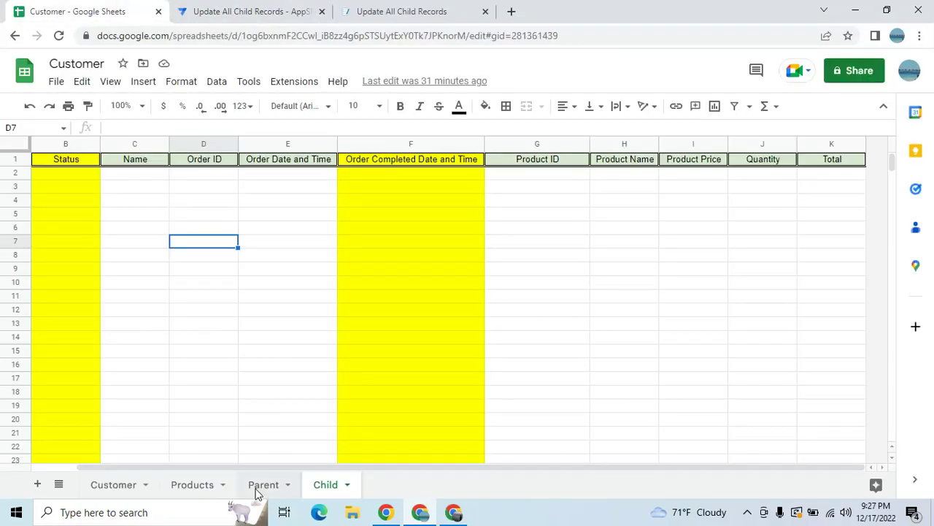
pyautogui.click(257, 491)
pyautogui.click(209, 176)
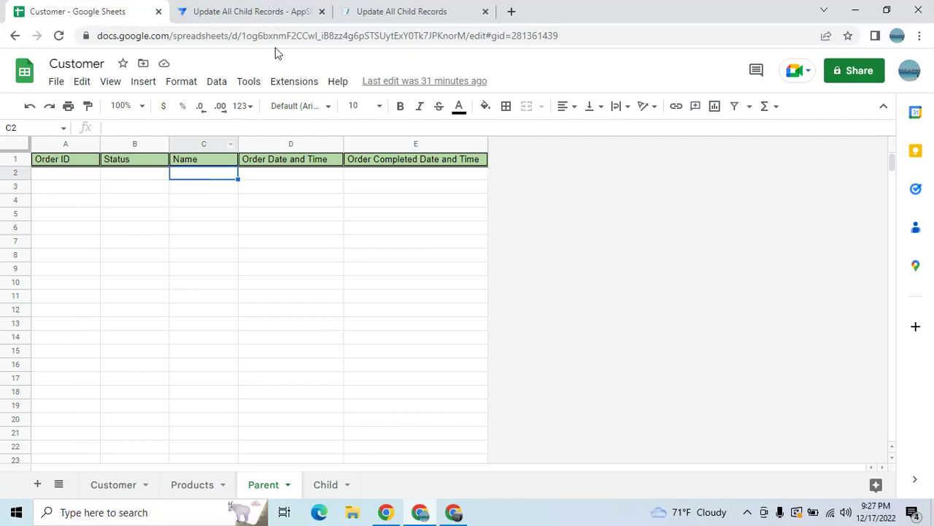
pyautogui.click(277, 7)
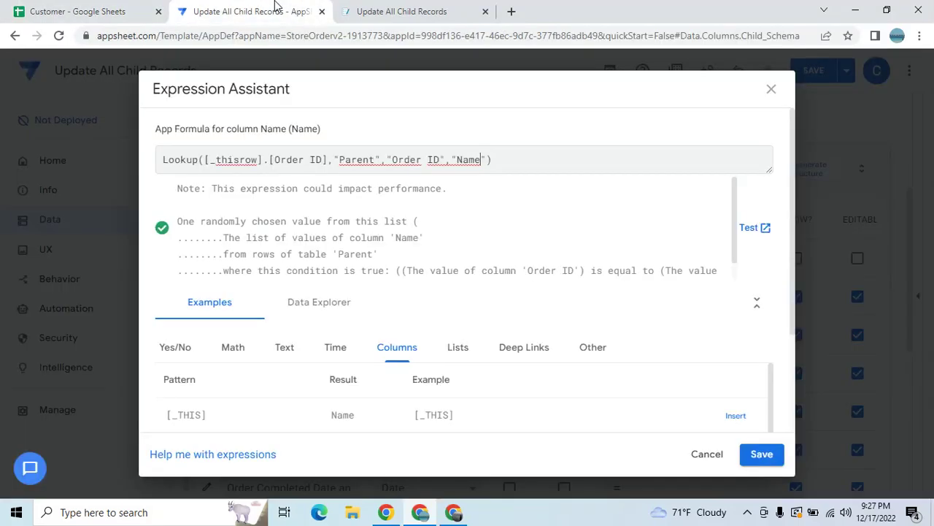
pyautogui.click(770, 454)
pyautogui.click(683, 134)
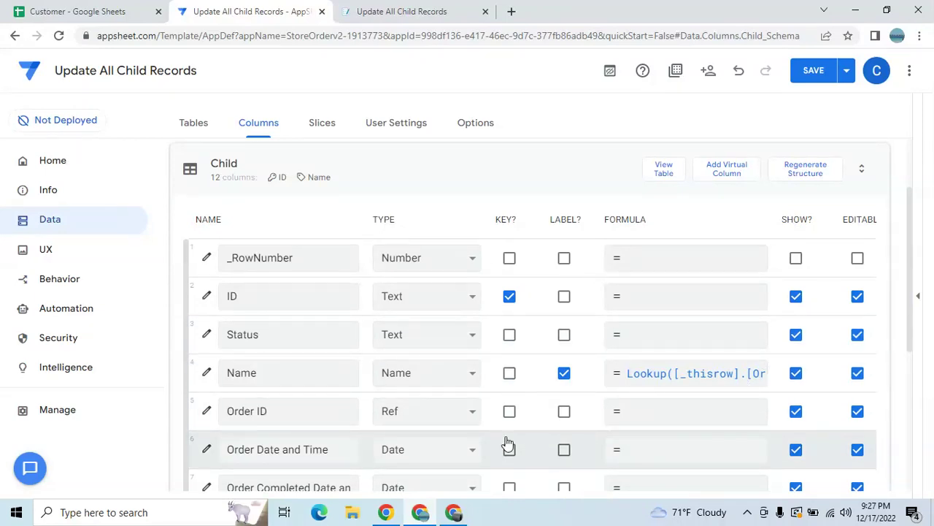
# Paste the copied lookup as the app formula of Child's Order Date and Time column and clear the return column name "Status".
pyautogui.click(627, 453)
pyautogui.hotkey('ctrl', 'v')
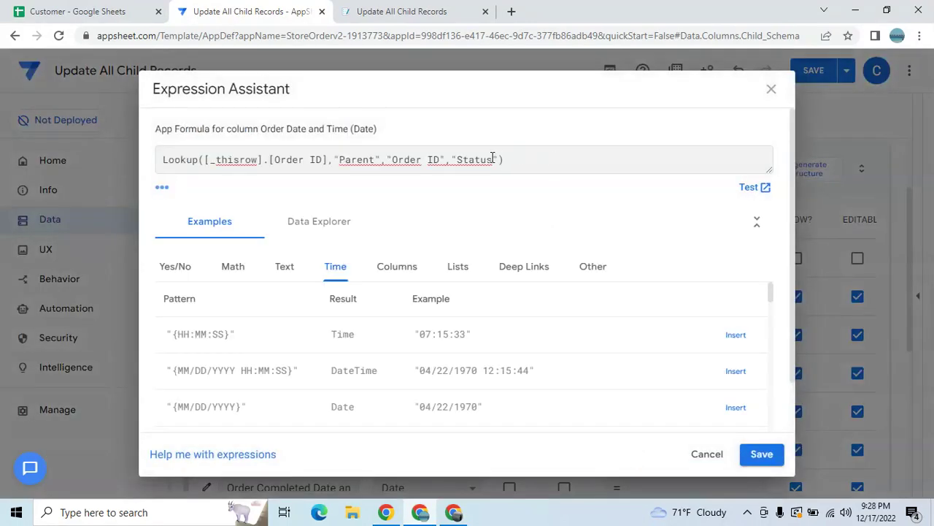
pyautogui.press('BackSpace')
pyautogui.press('BackSpace')
pyautogui.press('BackSpace')
pyautogui.press('BackSpace')
pyautogui.press('BackSpace')
pyautogui.press('BackSpace')
# Insert the Parent table's Order Date and Time column between the empty quotes of the lookup expression.
pyautogui.click(324, 225)
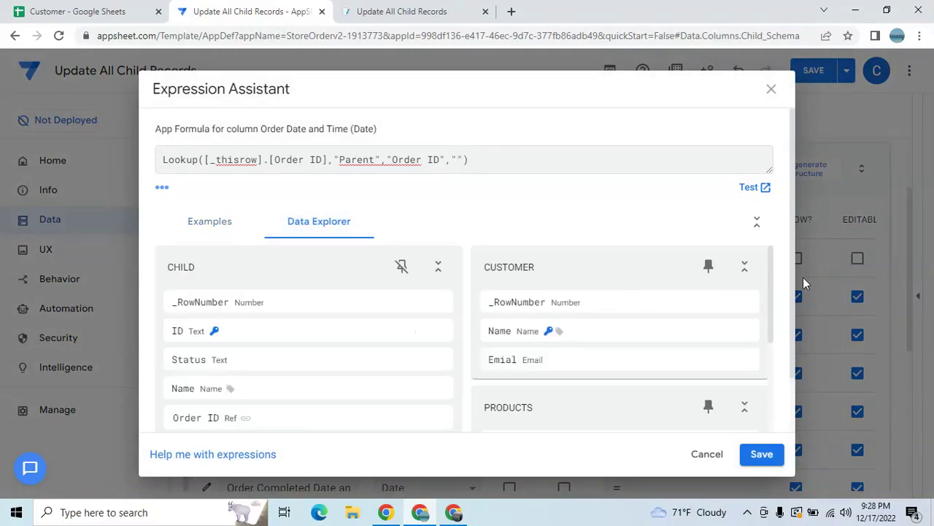
pyautogui.scroll(-1, 771, 303)
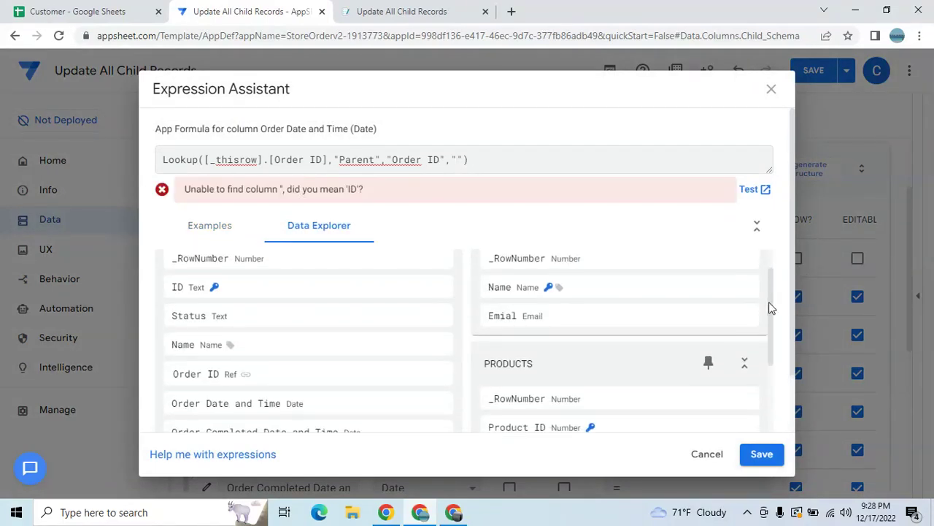
pyautogui.scroll(1, 771, 307)
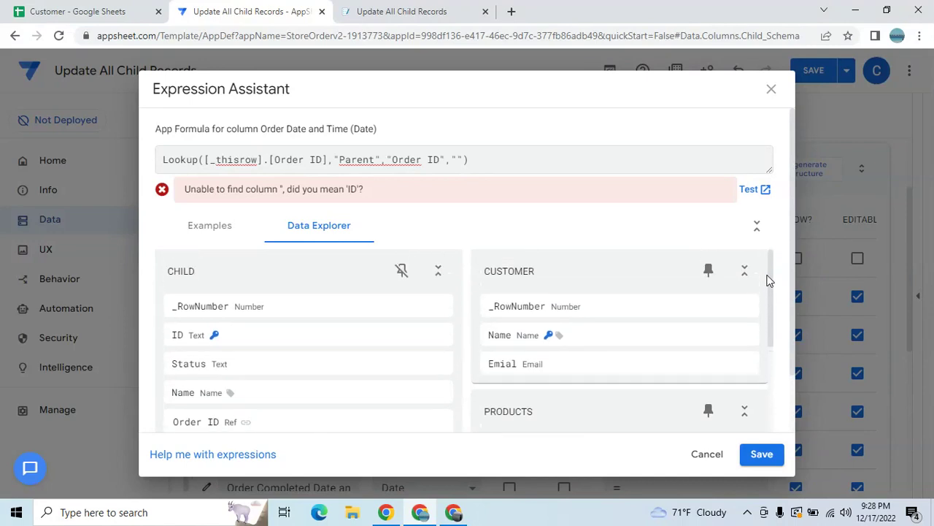
pyautogui.moveTo(769, 281); pyautogui.dragTo(764, 442)
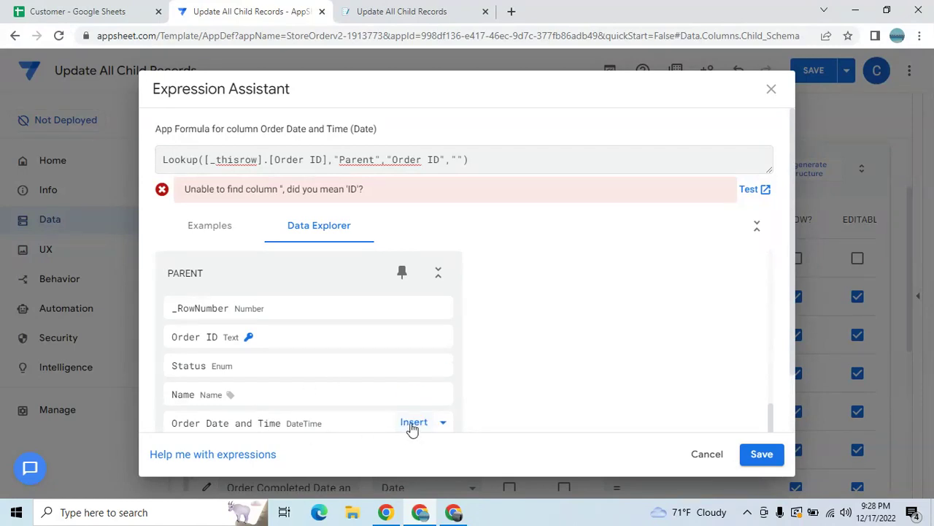
pyautogui.click(413, 423)
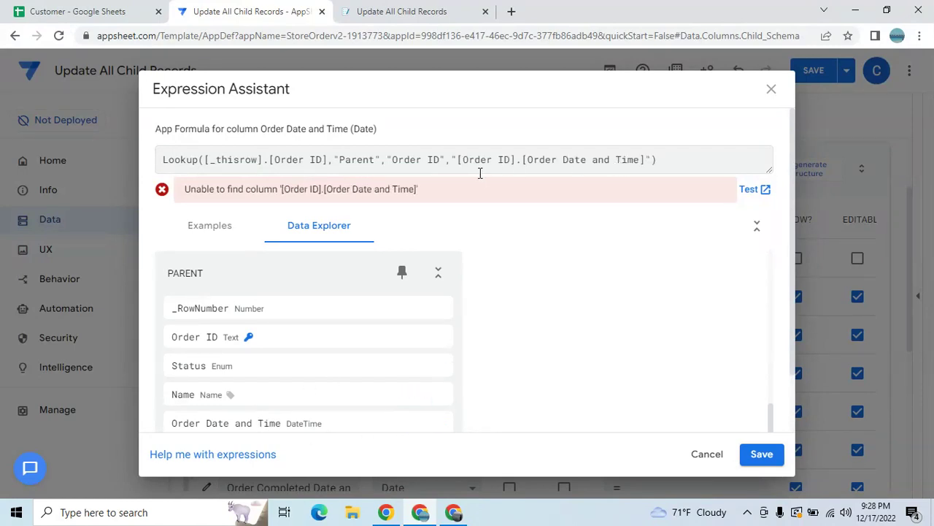
# Reduce the lookup's return column to "Order Date and Time" by removing the [Order ID]. prefix and the square brackets.
pyautogui.click(523, 159)
pyautogui.press('BackSpace')
pyautogui.press('BackSpace')
pyautogui.press('BackSpace')
pyautogui.press('BackSpace')
pyautogui.press('BackSpace')
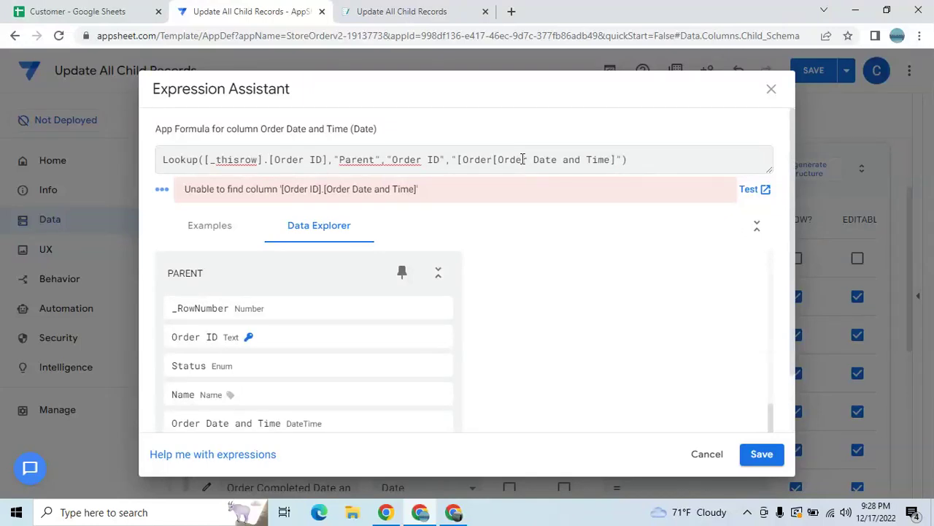
pyautogui.press('BackSpace')
pyautogui.press('BackSpace')
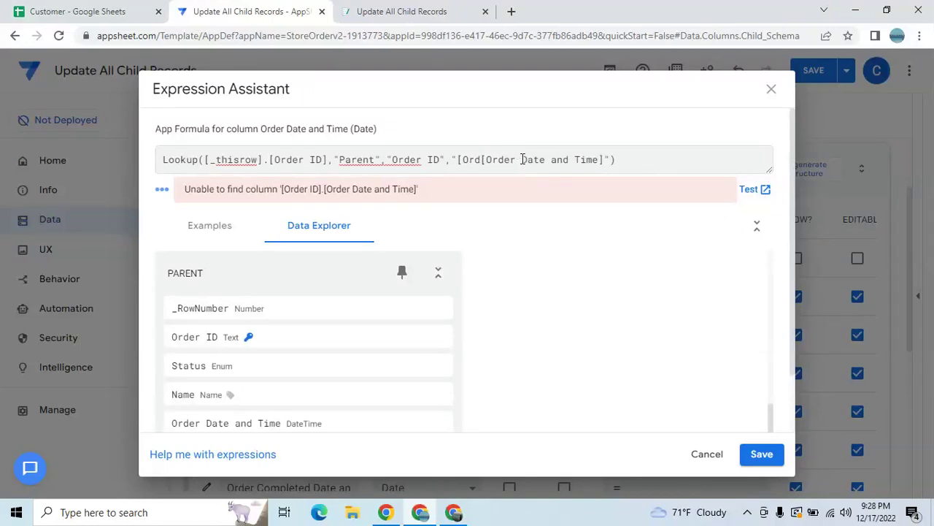
pyautogui.press('BackSpace')
pyautogui.press('BackSpace')
pyautogui.press('BackSpace')
pyautogui.press('BackSpace')
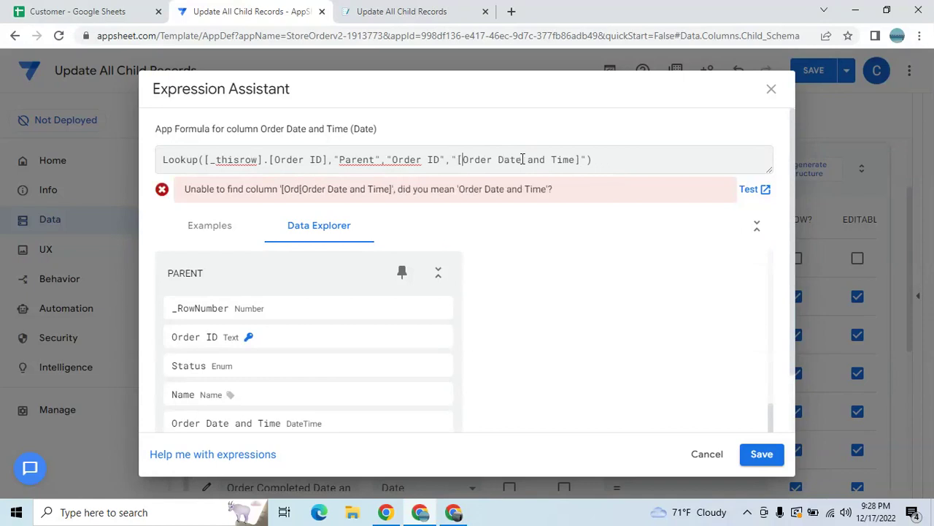
pyautogui.press('BackSpace')
pyautogui.write('"')
pyautogui.press('BackSpace')
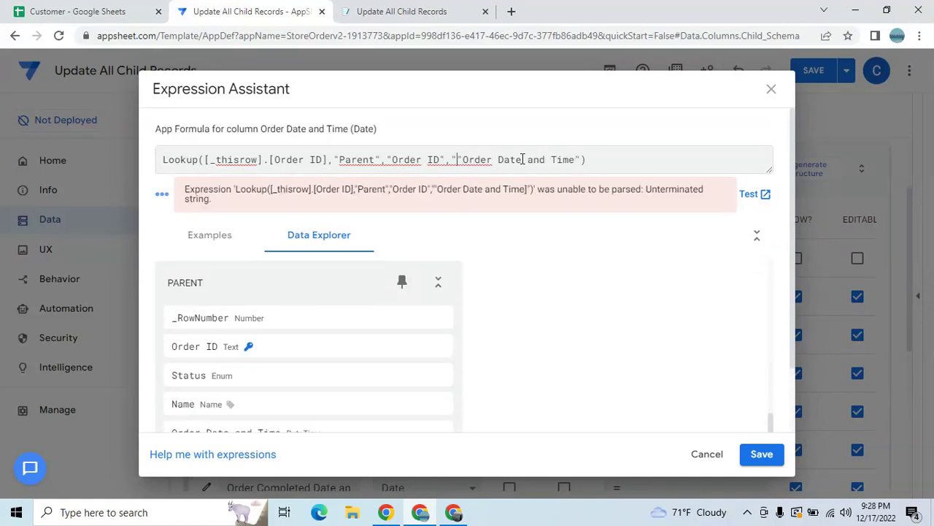
pyautogui.write(',')
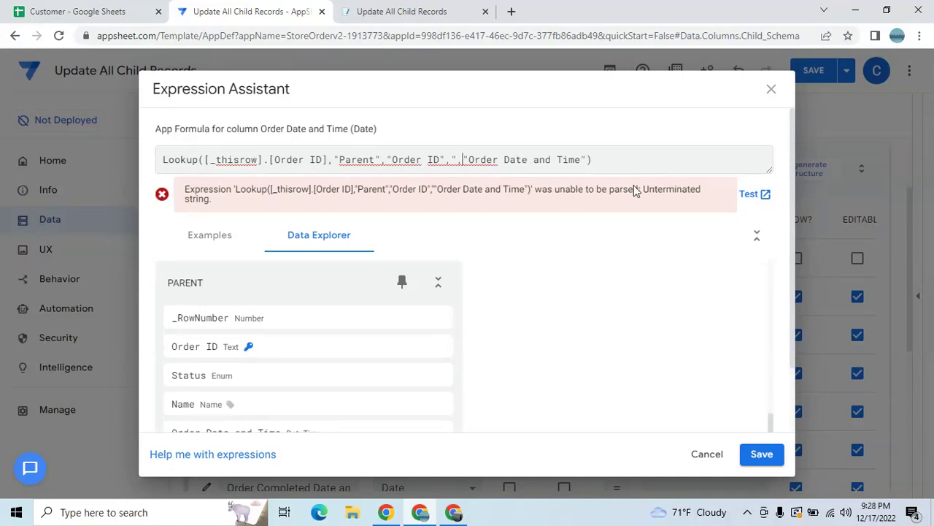
pyautogui.press('BackSpace')
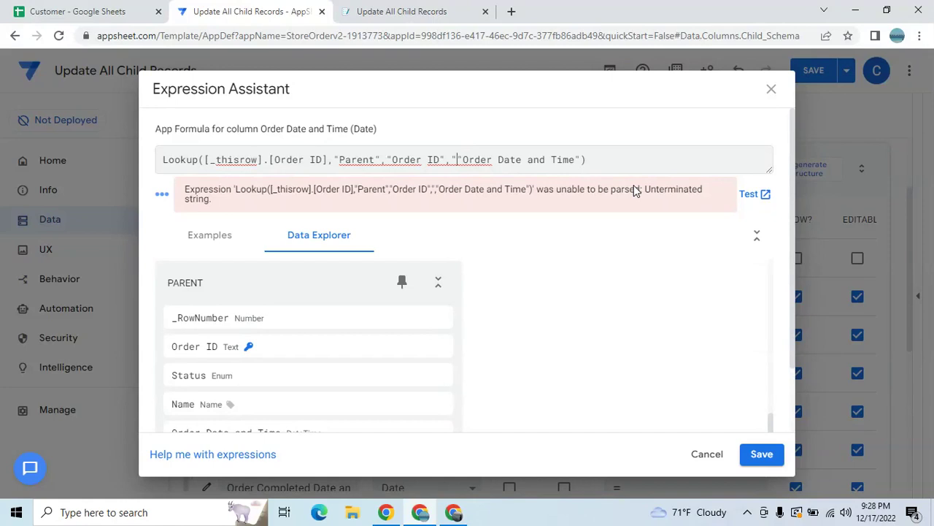
pyautogui.press('BackSpace')
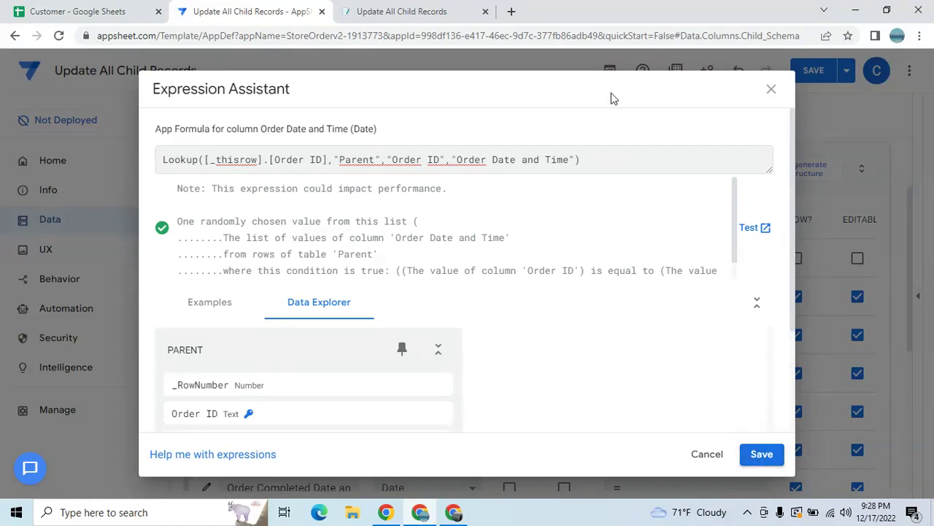
# Copy the whole lookup expression and save it as the app formula of Child's Order Date and Time column.
pyautogui.hotkey('ctrl', 'a')
pyautogui.hotkey('ctrl', 'c')
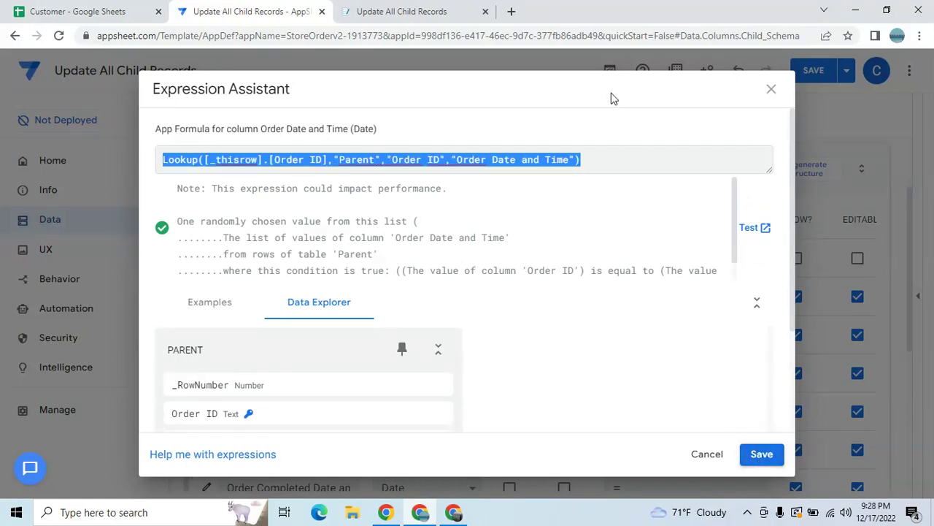
pyautogui.click(777, 463)
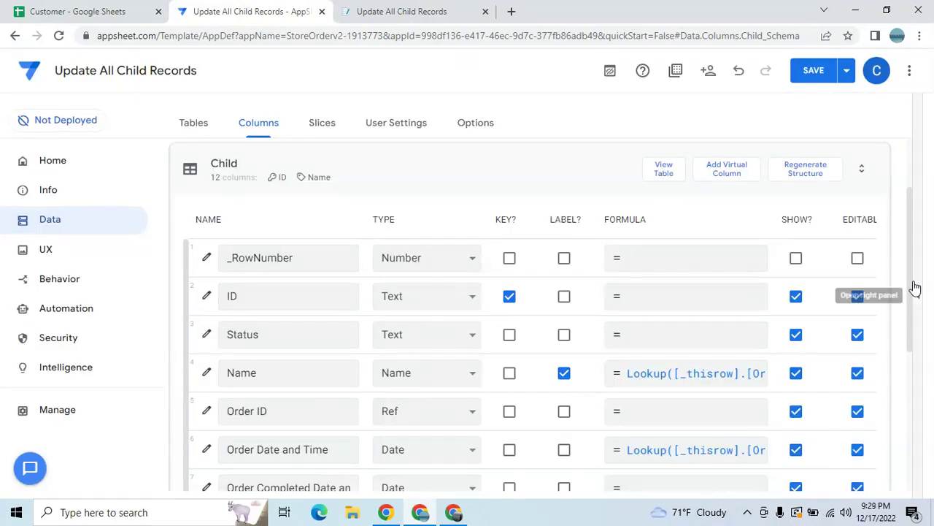
# Give Child's Order Completed Date and Time column the Show_If expression [Status]="Completed" and save it.
pyautogui.scroll(-3, 913, 286)
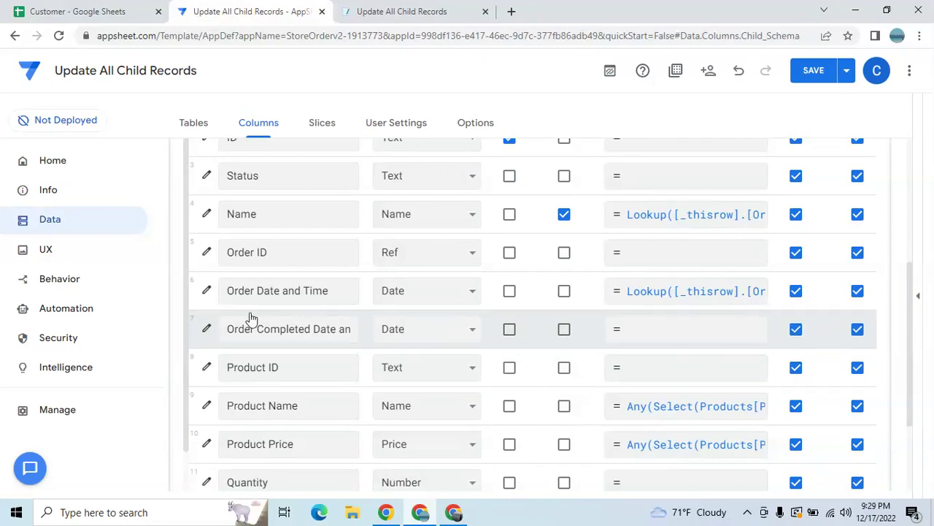
pyautogui.click(207, 330)
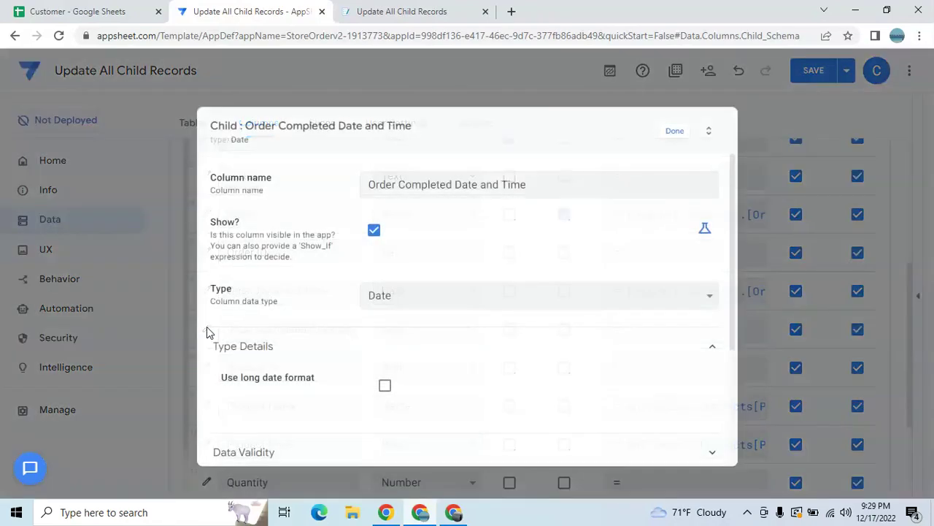
pyautogui.click(706, 231)
pyautogui.click(657, 233)
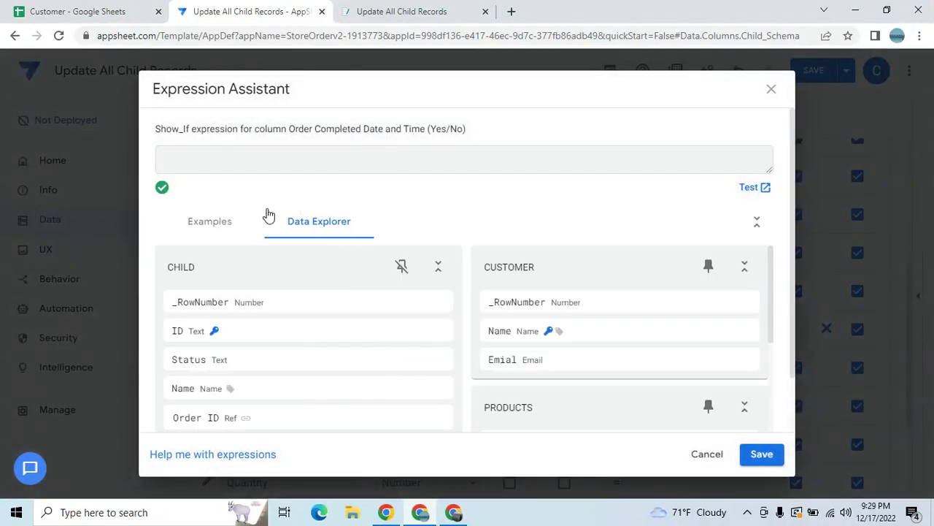
pyautogui.click(217, 224)
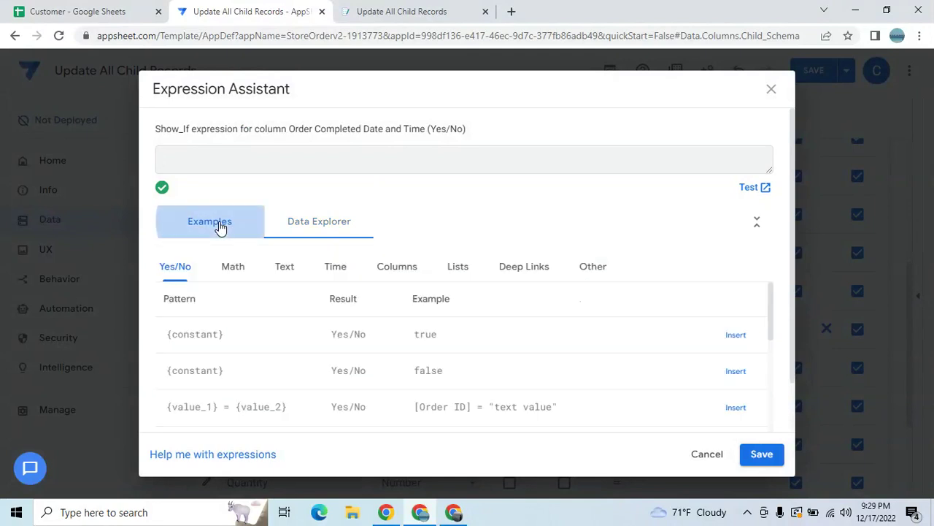
pyautogui.click(388, 268)
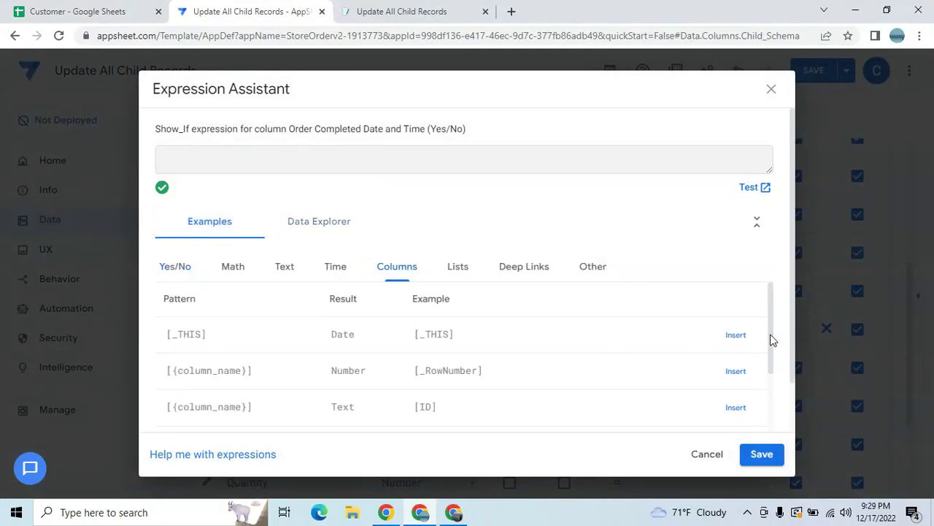
pyautogui.moveTo(772, 340); pyautogui.dragTo(759, 377)
pyautogui.click(735, 363)
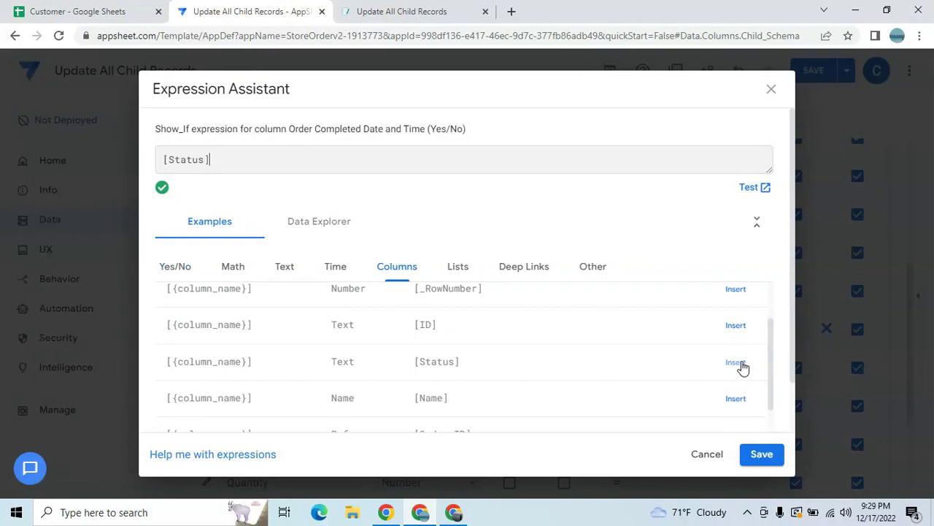
pyautogui.write('="')
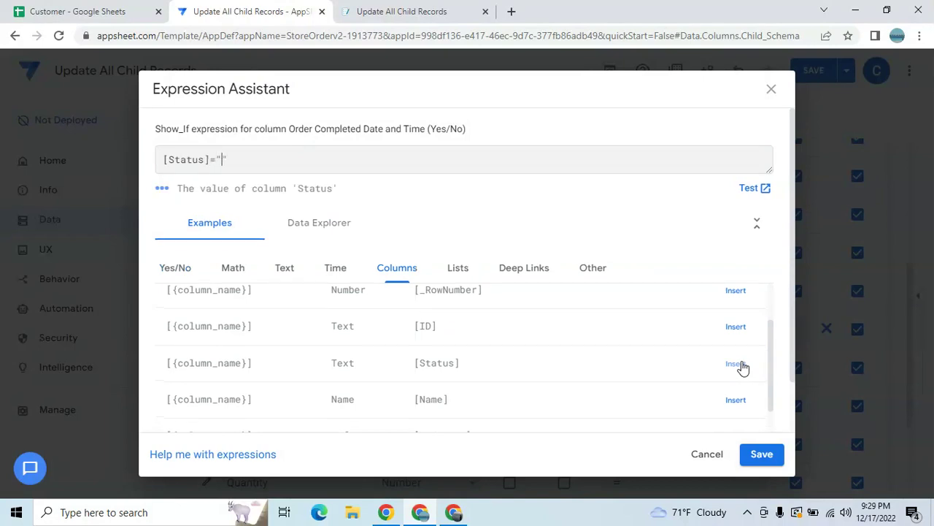
pyautogui.write('Completedt')
pyautogui.press('BackSpace')
pyautogui.click(761, 454)
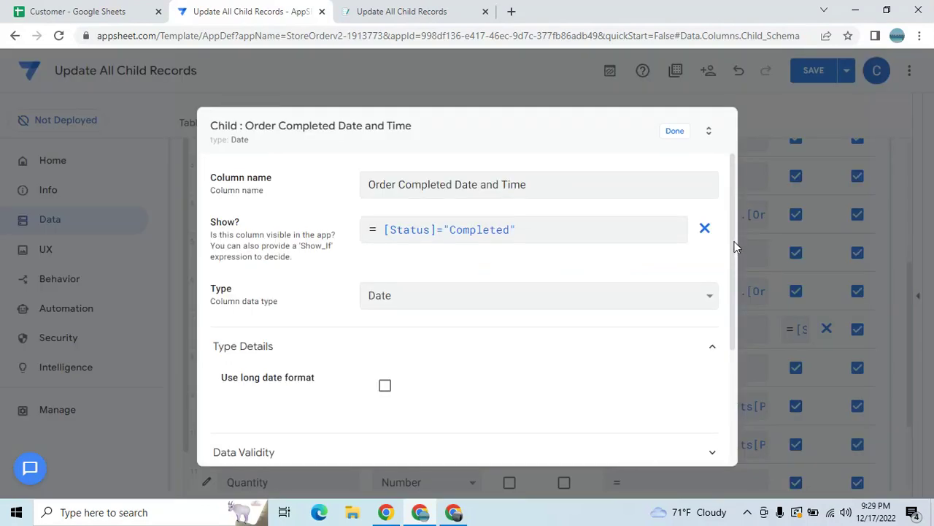
# Replace the TODAY() initial value of the Order Completed Date and Time column with the copied lookup expression.
pyautogui.moveTo(735, 247); pyautogui.dragTo(722, 375)
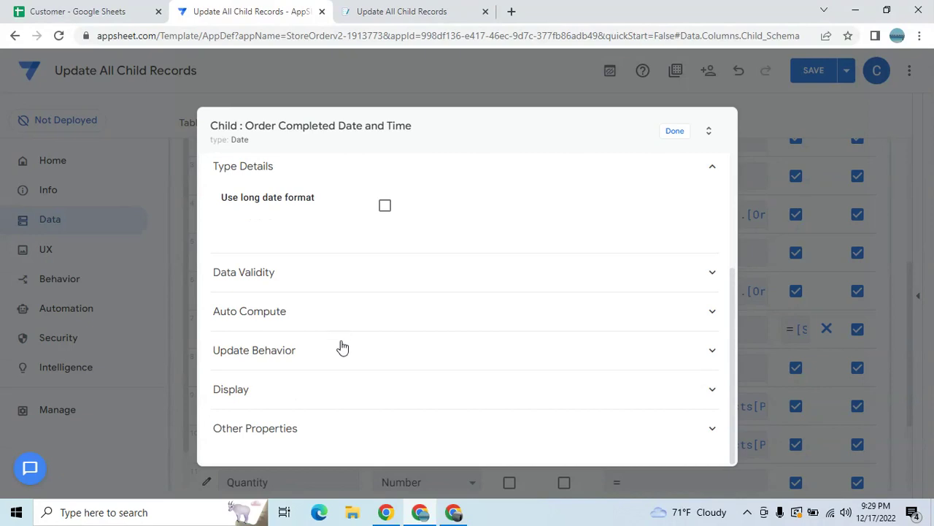
pyautogui.click(336, 316)
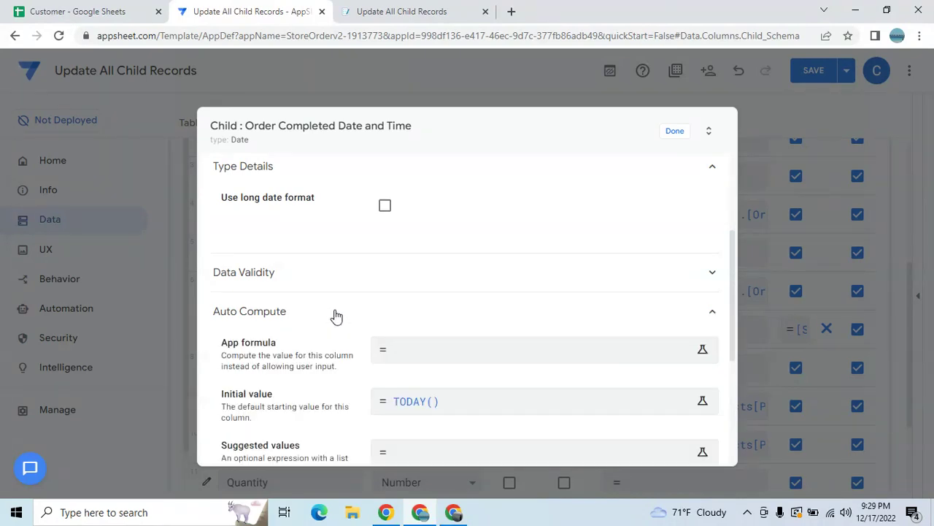
pyautogui.click(435, 399)
pyautogui.click(328, 155)
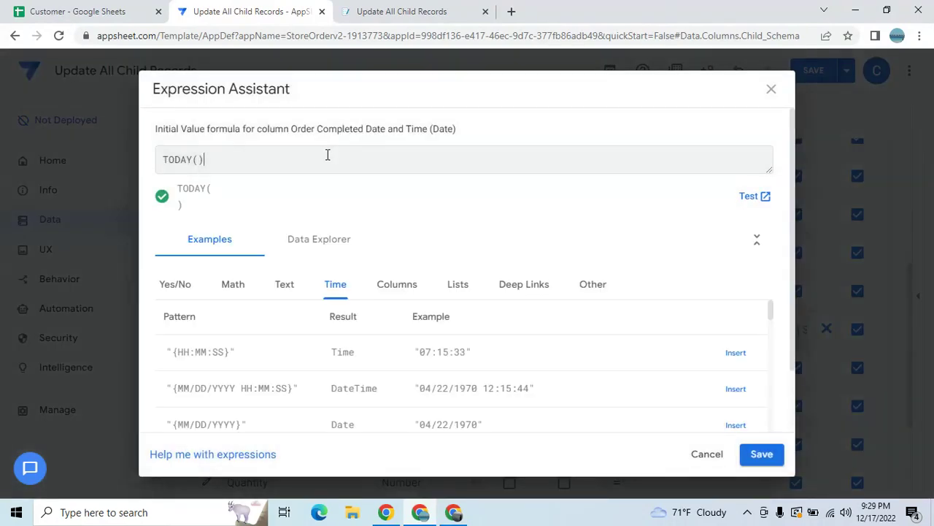
pyautogui.press('BackSpace')
pyautogui.press('BackSpace')
pyautogui.press('BackSpace')
pyautogui.press('BackSpace')
pyautogui.press('BackSpace')
pyautogui.press('BackSpace')
pyautogui.press('BackSpace')
pyautogui.hotkey('ctrl', 'v')
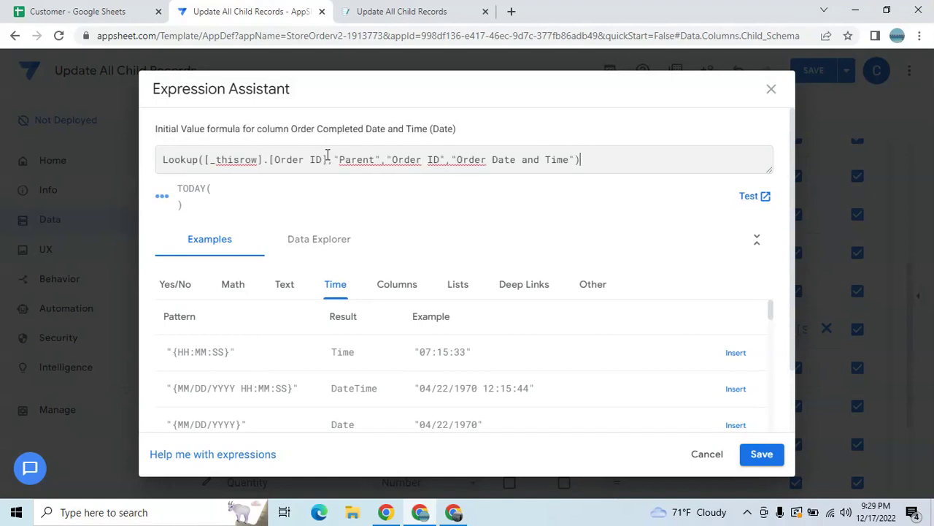
# Try naming the lookup's return column "Order Date and Time Completed".
pyautogui.click(571, 160)
pyautogui.write('comple')
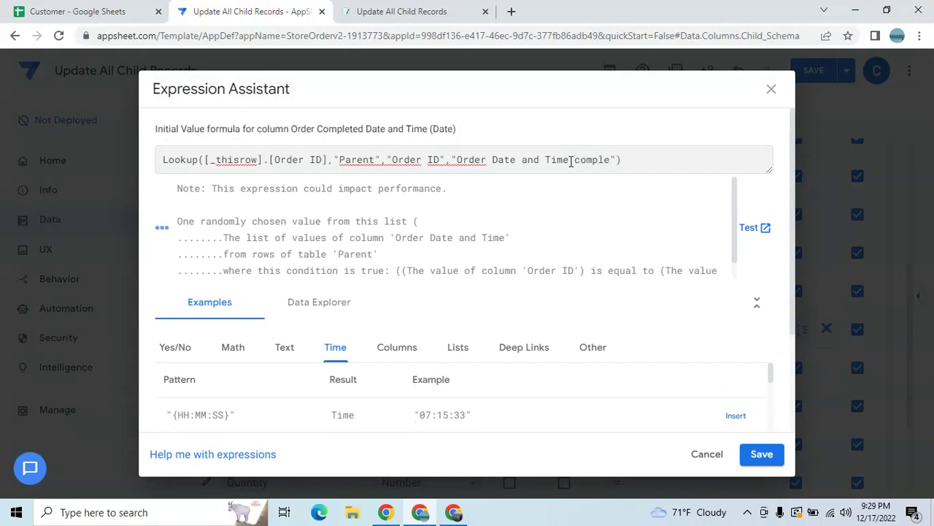
pyautogui.press('BackSpace')
pyautogui.press('BackSpace')
pyautogui.press('BackSpace')
pyautogui.press('BackSpace')
pyautogui.press('BackSpace')
pyautogui.press('BackSpace')
pyautogui.write('Completed')
# Check the exact header of the completion date column on the Parent sheet in Google Sheets, and return to the AppSheet editor.
pyautogui.click(86, 11)
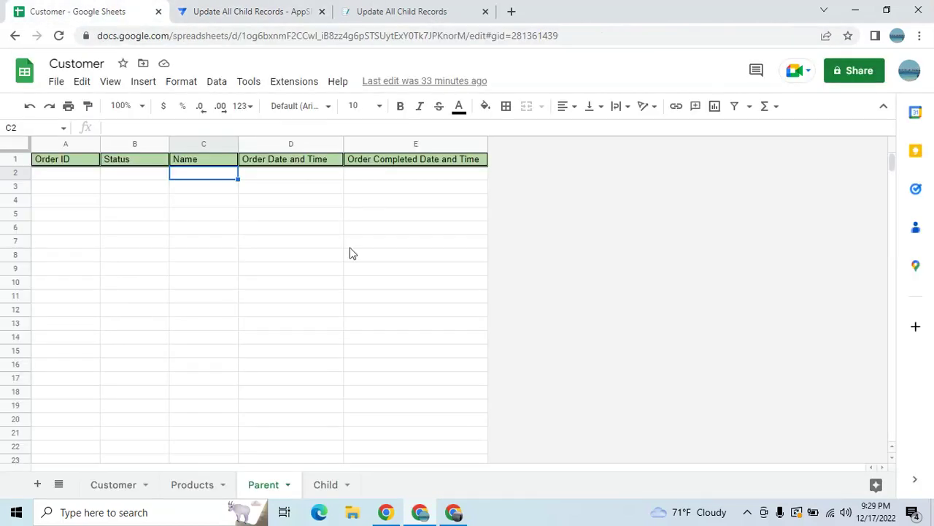
pyautogui.click(359, 162)
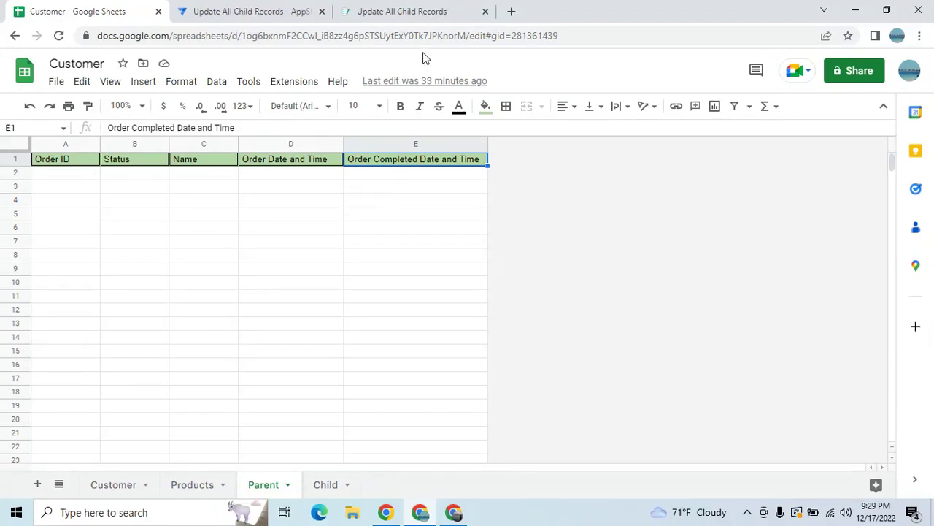
pyautogui.click(288, 11)
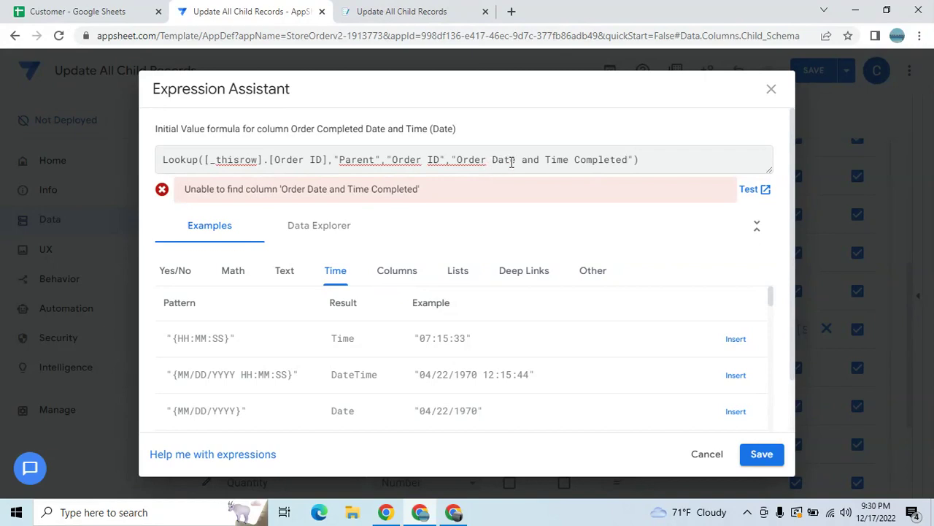
# Correct the lookup's return column to "Order Completed Date and Time", removing the trailing word "Completed".
pyautogui.click(489, 160)
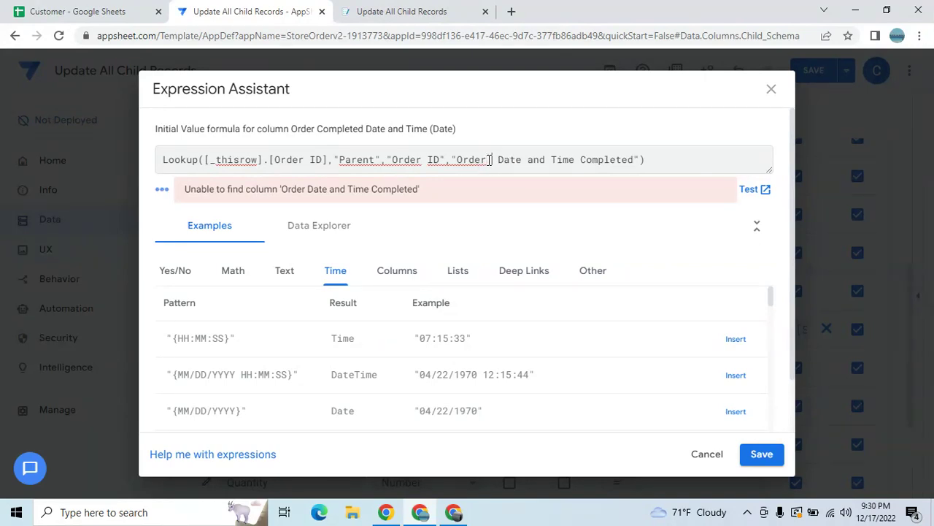
pyautogui.write('Completed')
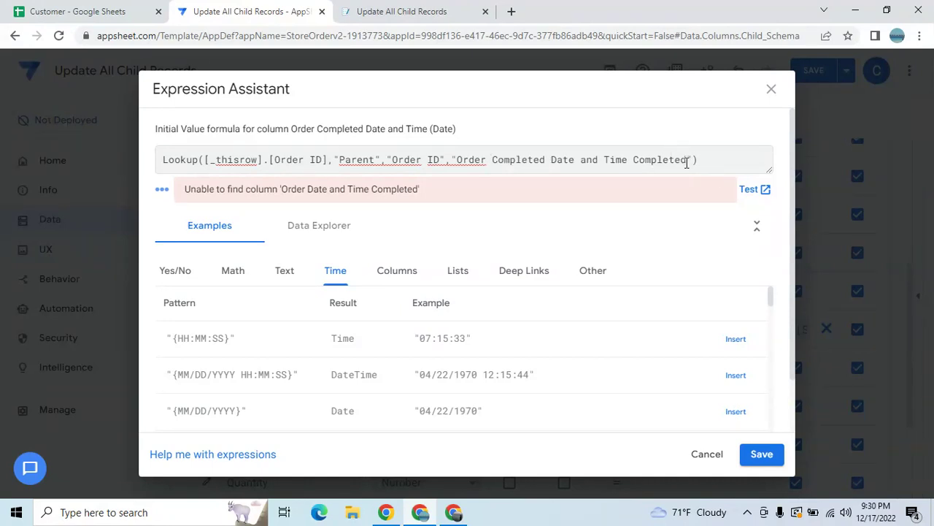
pyautogui.press('BackSpace')
pyautogui.press('BackSpace')
pyautogui.press('BackSpace')
pyautogui.press('BackSpace')
pyautogui.press('BackSpace')
pyautogui.press('BackSpace')
pyautogui.press('BackSpace')
pyautogui.press('BackSpace')
pyautogui.press('BackSpace')
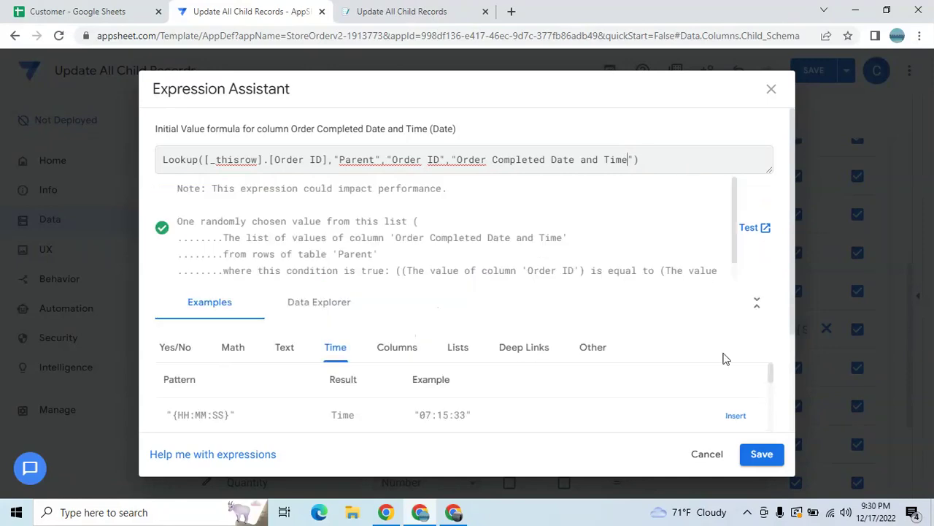
# Save the initial value lookup, finish the column's settings and save the app.
pyautogui.click(761, 462)
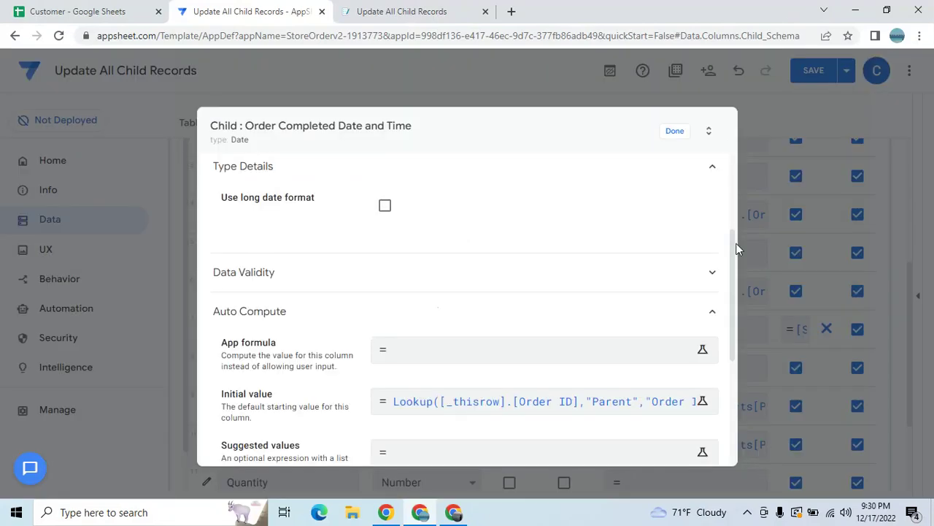
pyautogui.click(676, 132)
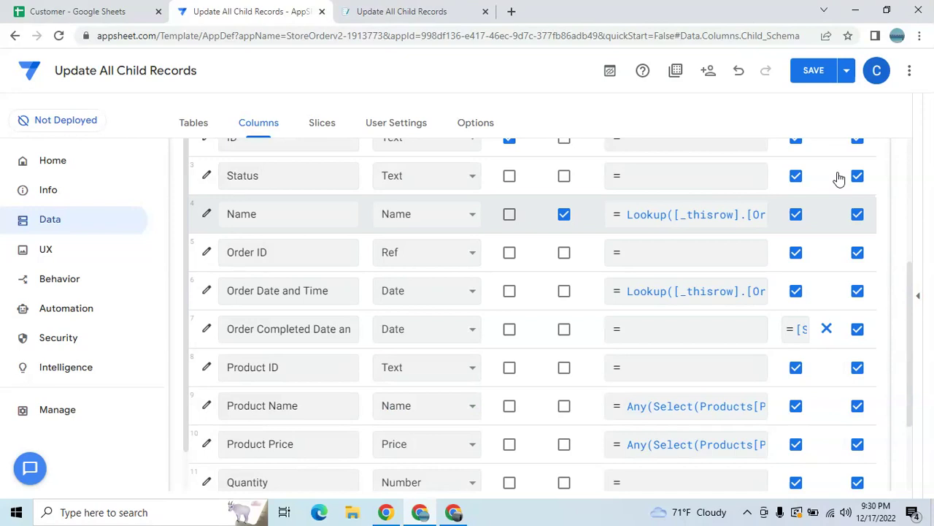
pyautogui.click(818, 75)
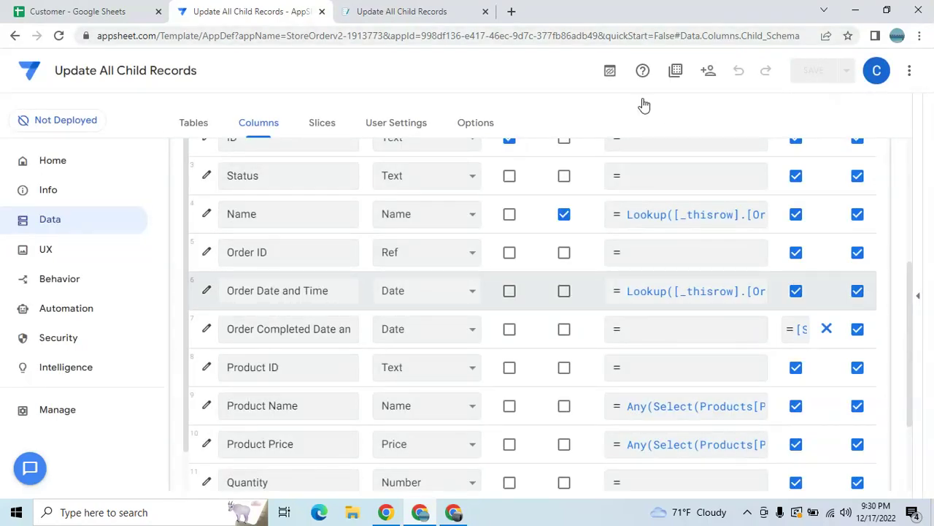
# Switch to the running app, discard the open Parent order form and sync the app.
pyautogui.click(436, 12)
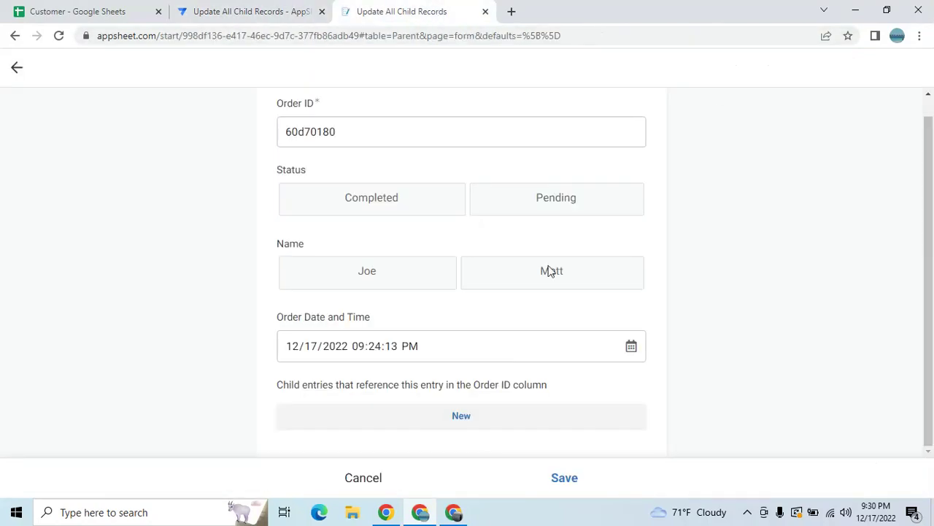
pyautogui.click(368, 478)
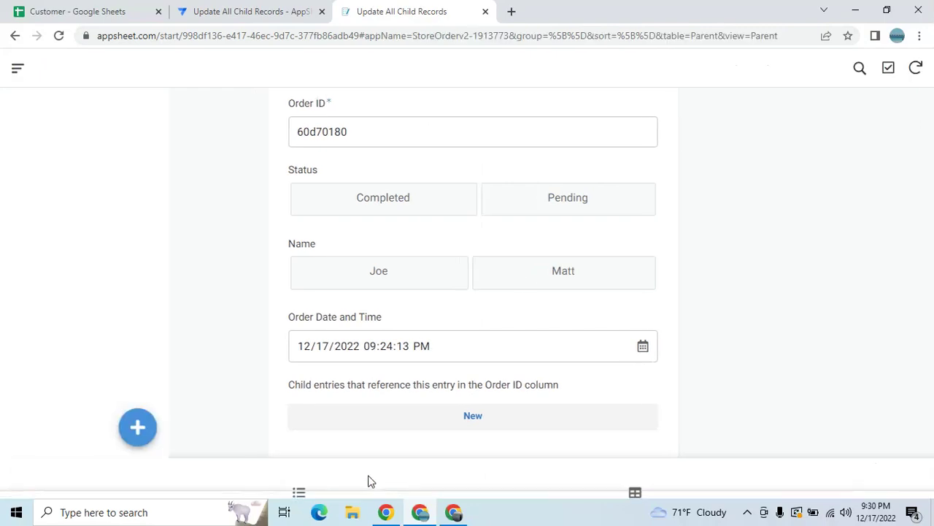
pyautogui.click(914, 76)
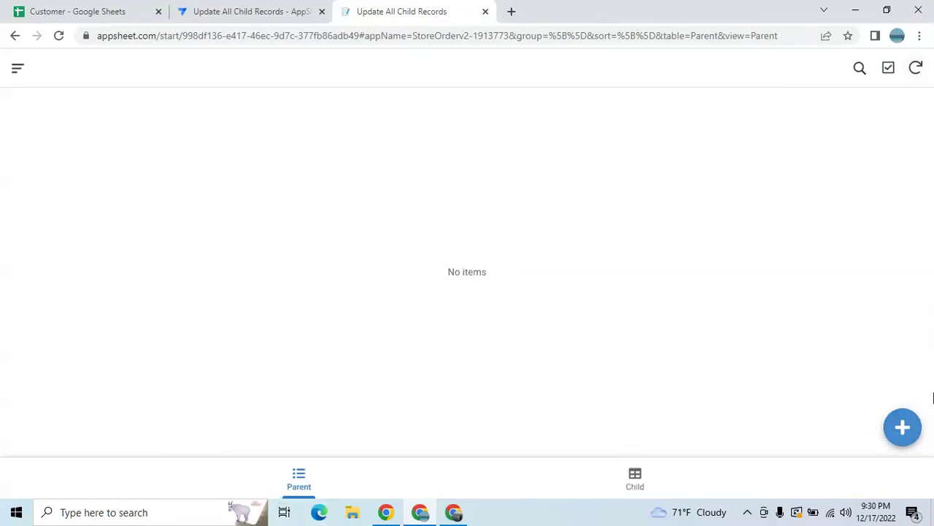
# Start a new Parent order and select the first customer name, keeping its status as Pending.
pyautogui.click(909, 437)
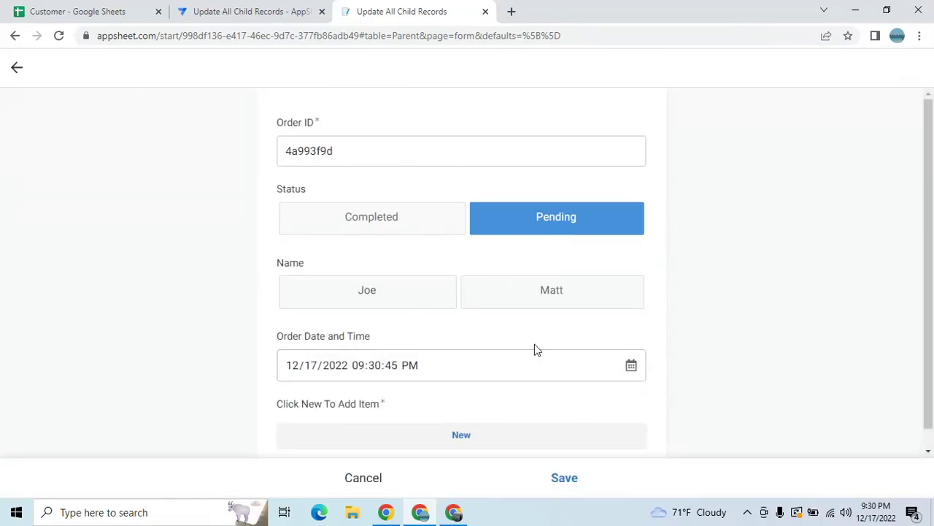
pyautogui.click(425, 293)
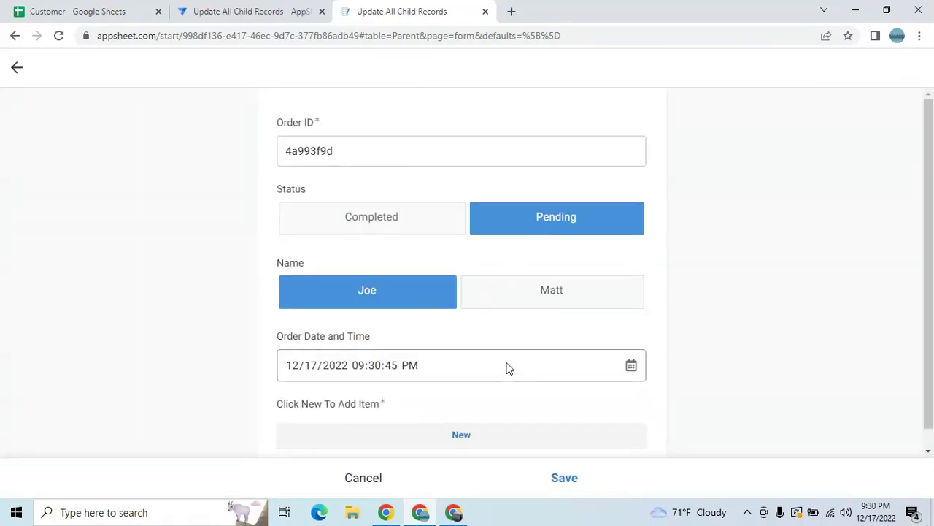
pyautogui.moveTo(925, 255); pyautogui.dragTo(930, 286)
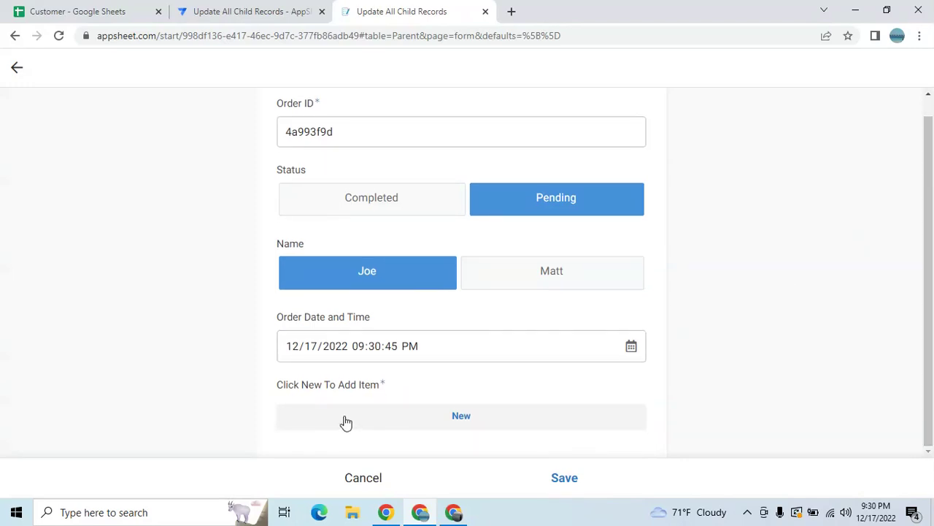
# Add a child item to the order with Product ID 1005 and quantity 2, and save it.
pyautogui.click(392, 413)
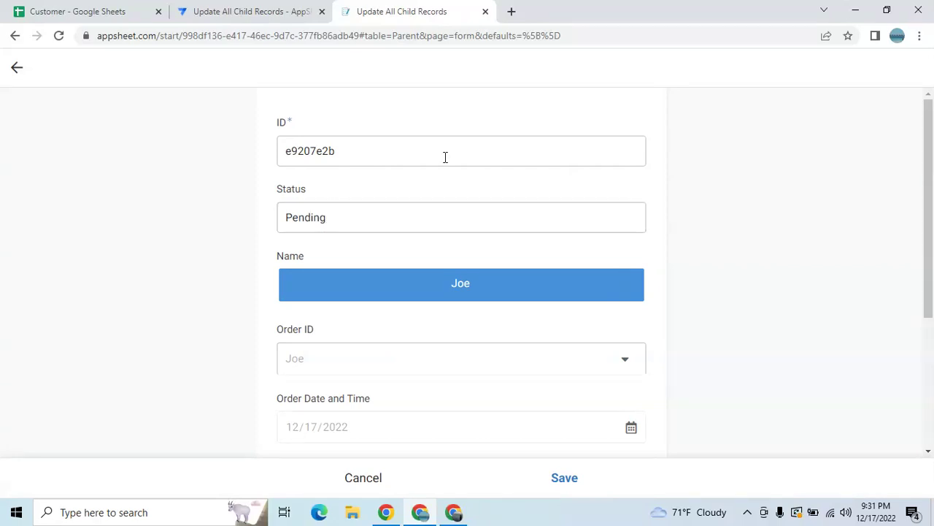
pyautogui.scroll(-1, 932, 210)
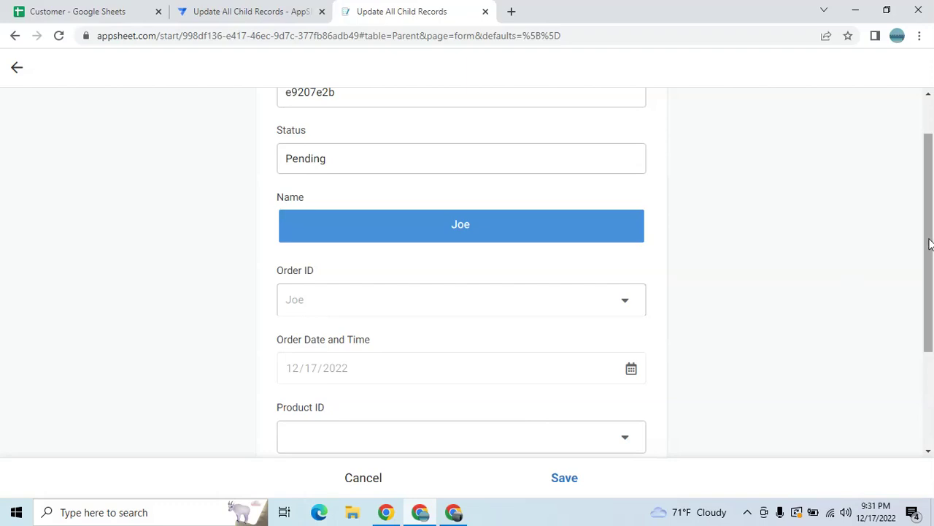
pyautogui.moveTo(930, 243); pyautogui.dragTo(928, 307)
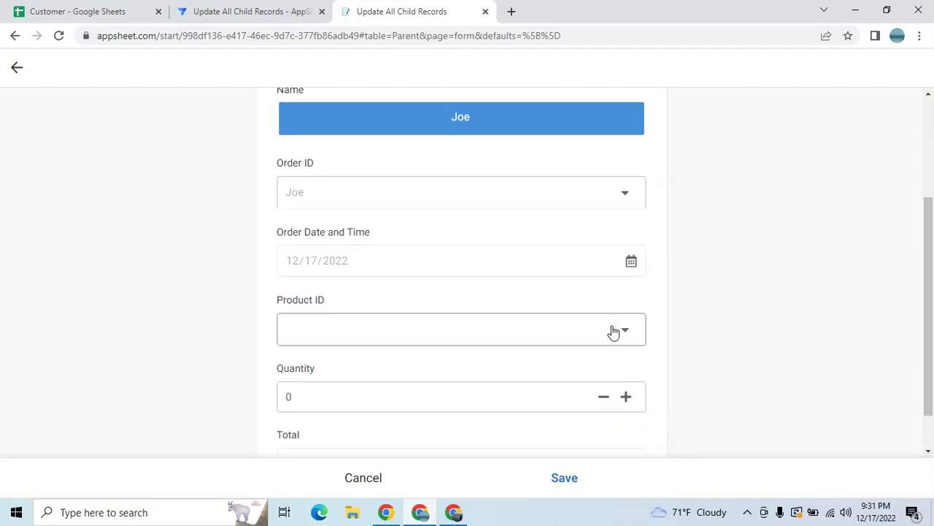
pyautogui.click(614, 329)
pyautogui.click(309, 114)
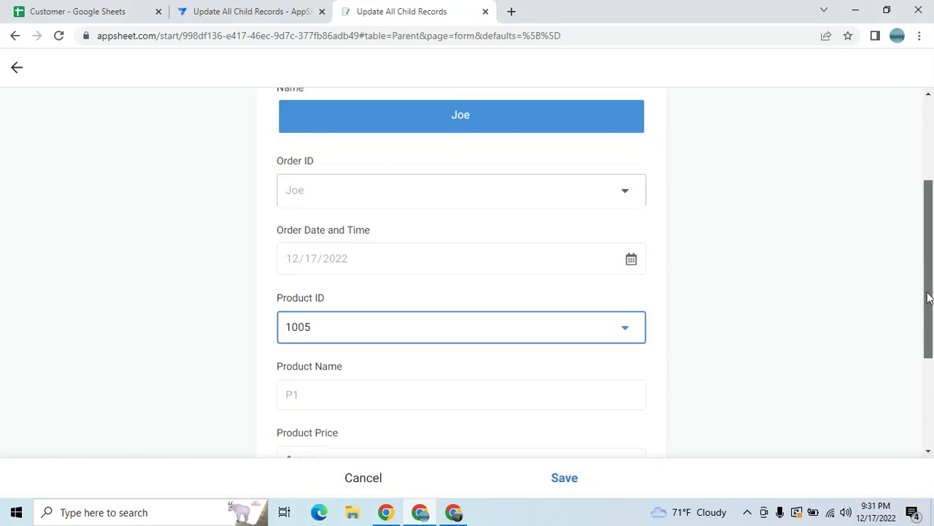
pyautogui.moveTo(928, 295); pyautogui.dragTo(921, 379)
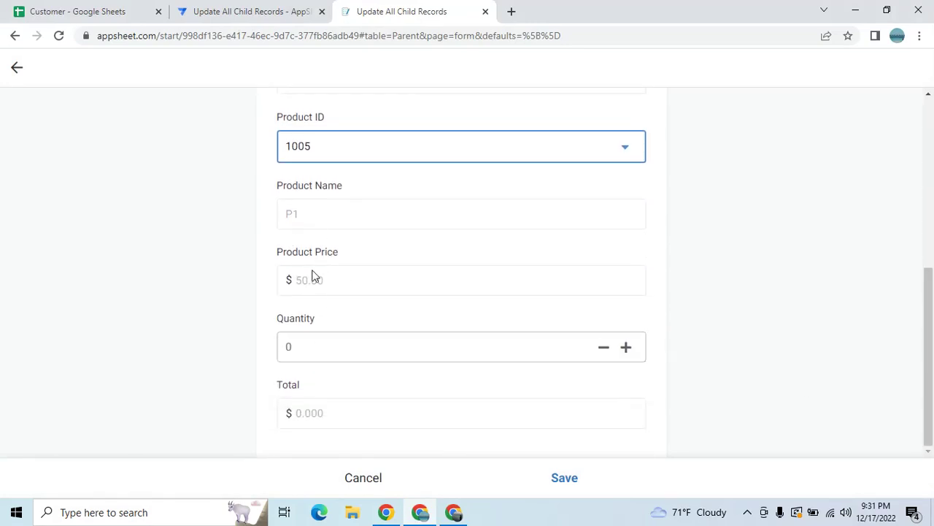
pyautogui.click(317, 340)
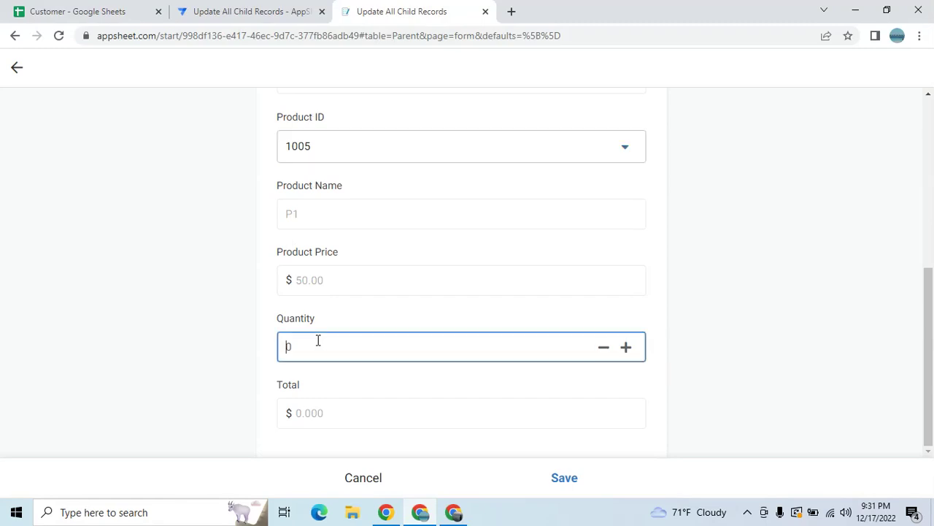
pyautogui.click(494, 481)
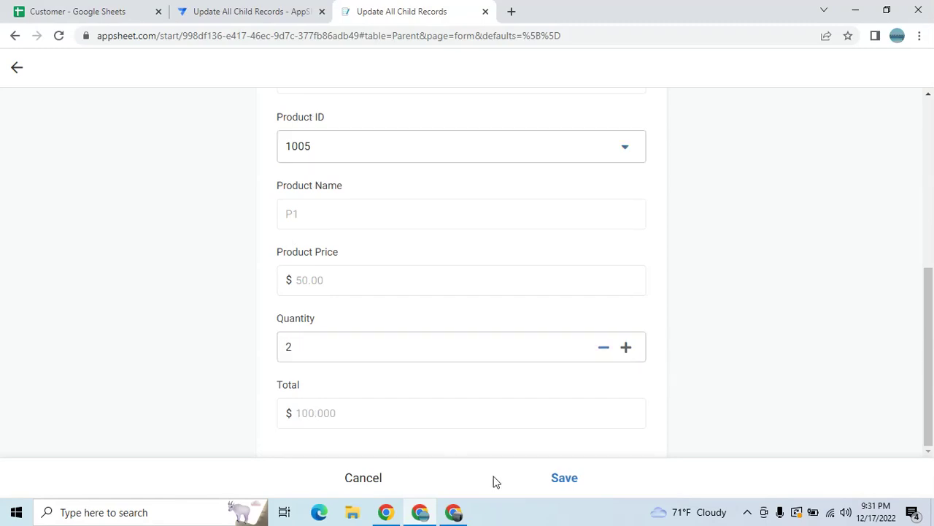
pyautogui.click(563, 480)
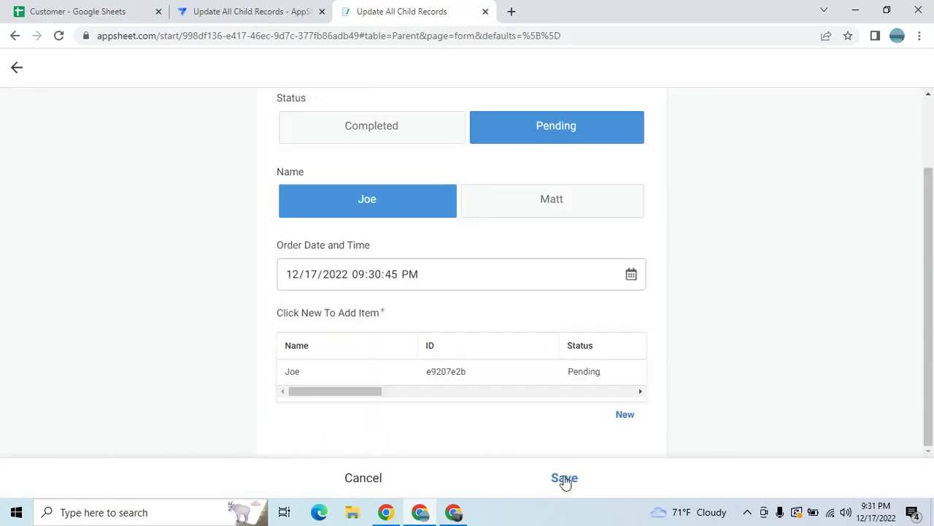
# Add a second child item with Product ID 1006, raise its quantity, and save it.
pyautogui.click(622, 415)
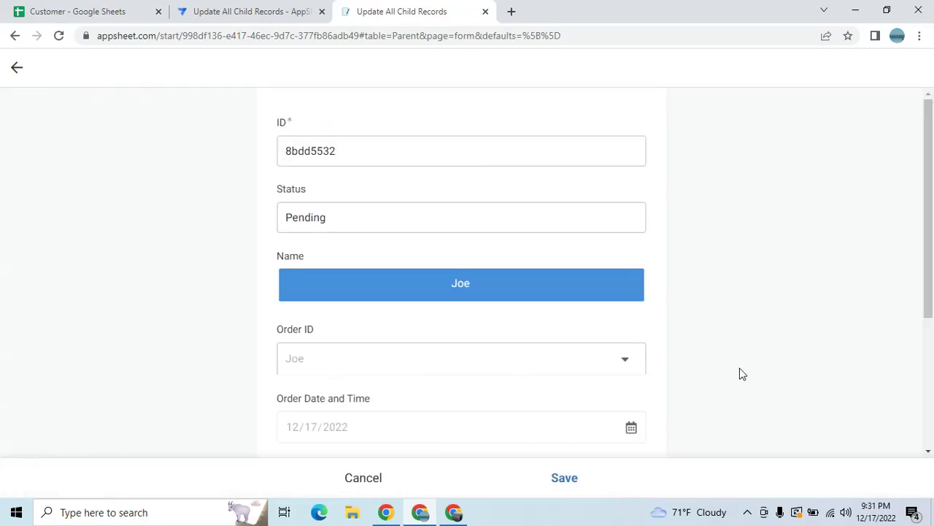
pyautogui.moveTo(930, 286); pyautogui.dragTo(584, 416)
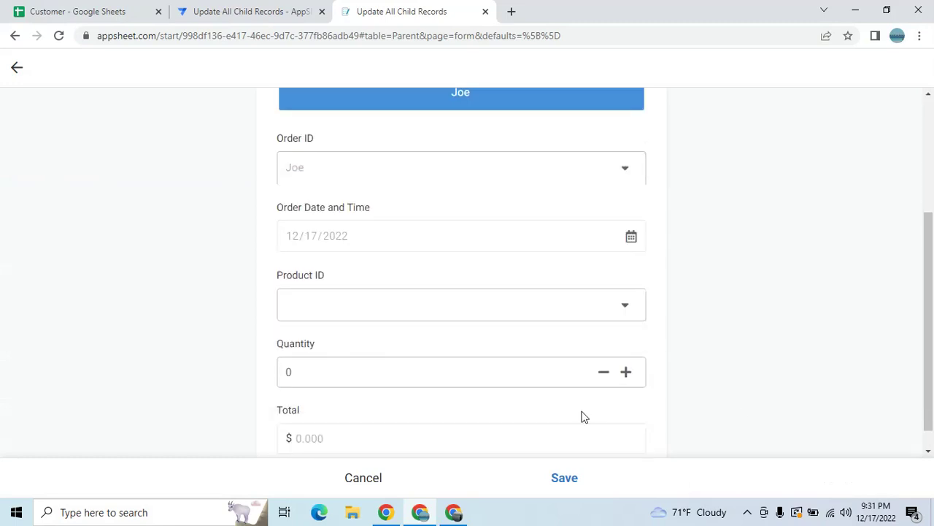
pyautogui.click(538, 306)
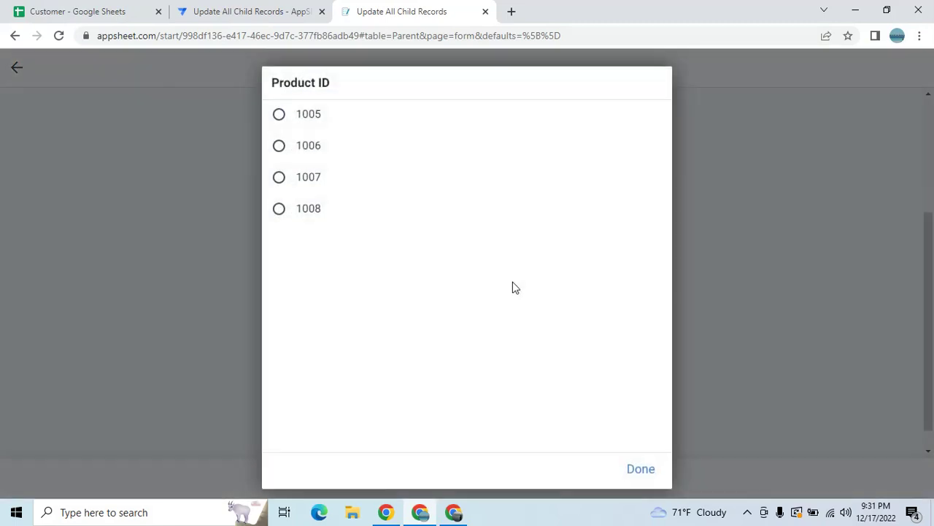
pyautogui.click(340, 161)
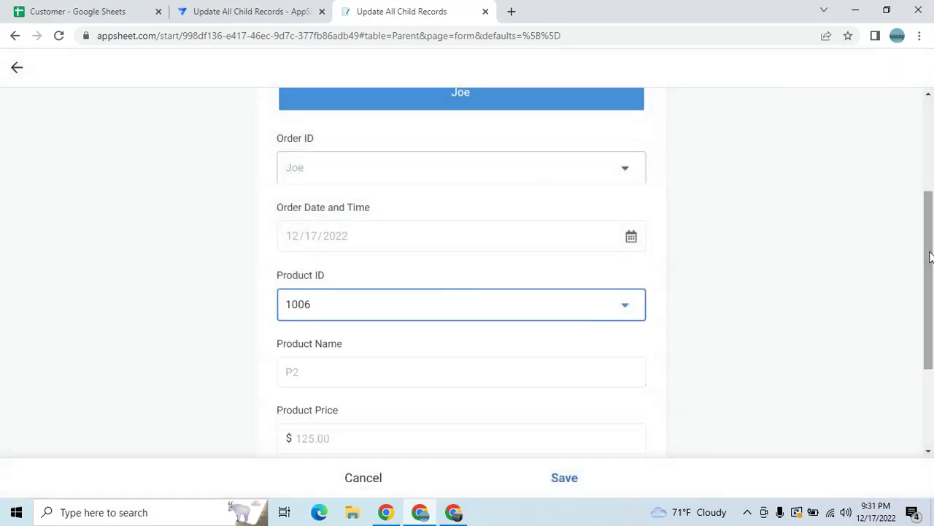
pyautogui.moveTo(930, 257); pyautogui.dragTo(929, 334)
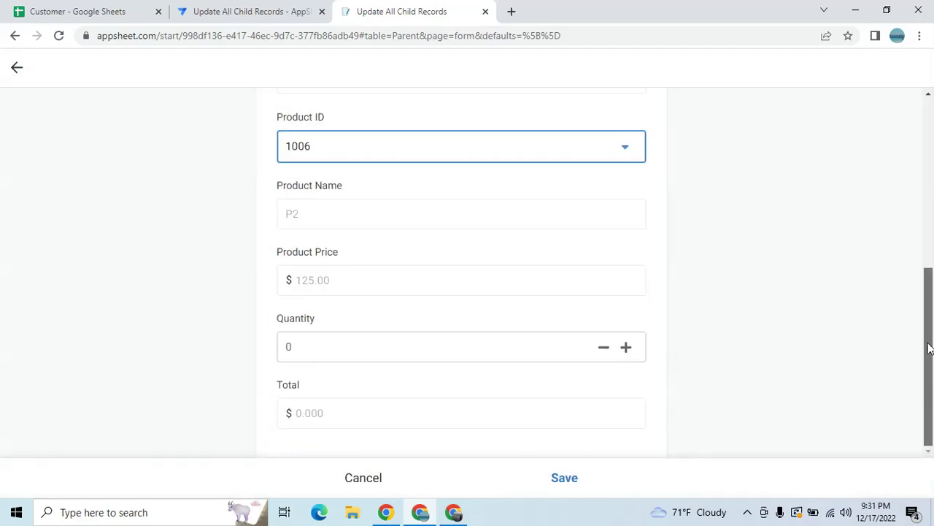
pyautogui.tripleClick(628, 346)
pyautogui.click(564, 480)
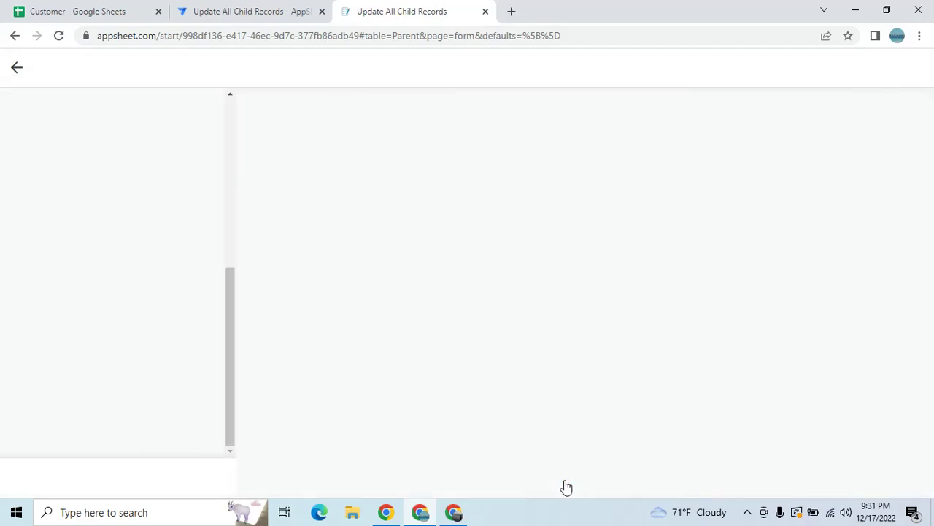
# Add a third child item with Product ID 1008 and quantity 5, and save it.
pyautogui.click(628, 414)
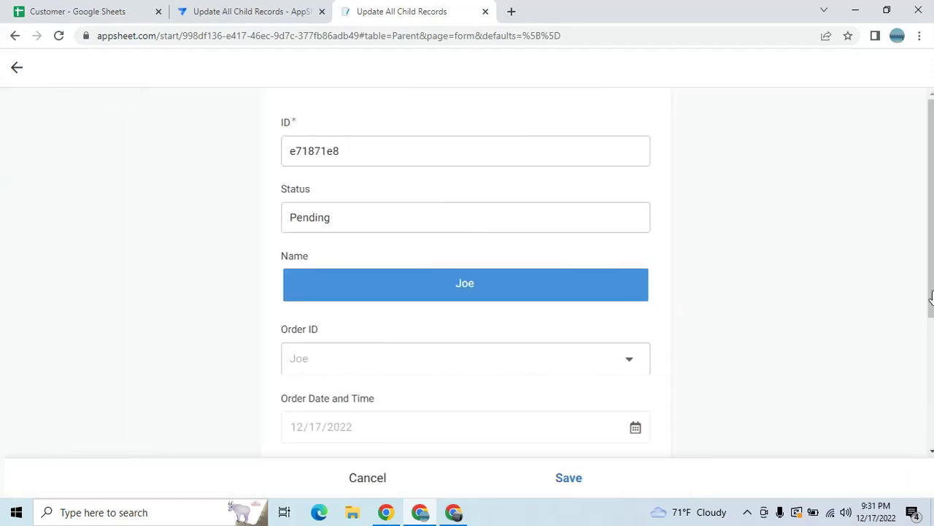
pyautogui.scroll(-1, 930, 297)
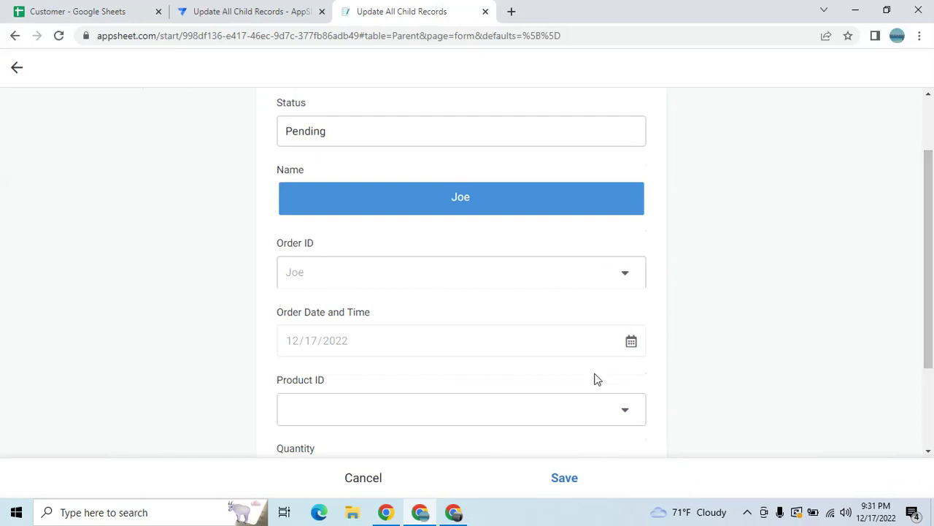
pyautogui.click(584, 408)
pyautogui.click(347, 224)
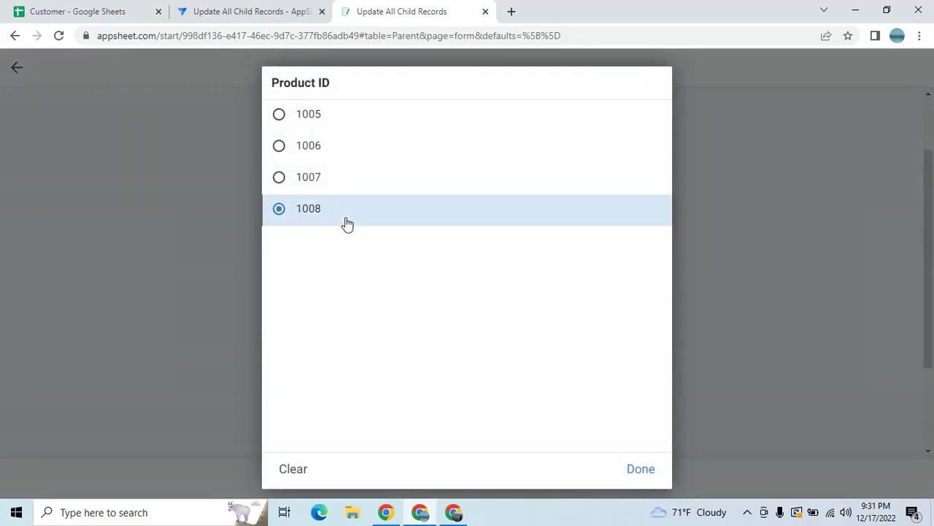
pyautogui.scroll(-3, 519, 285)
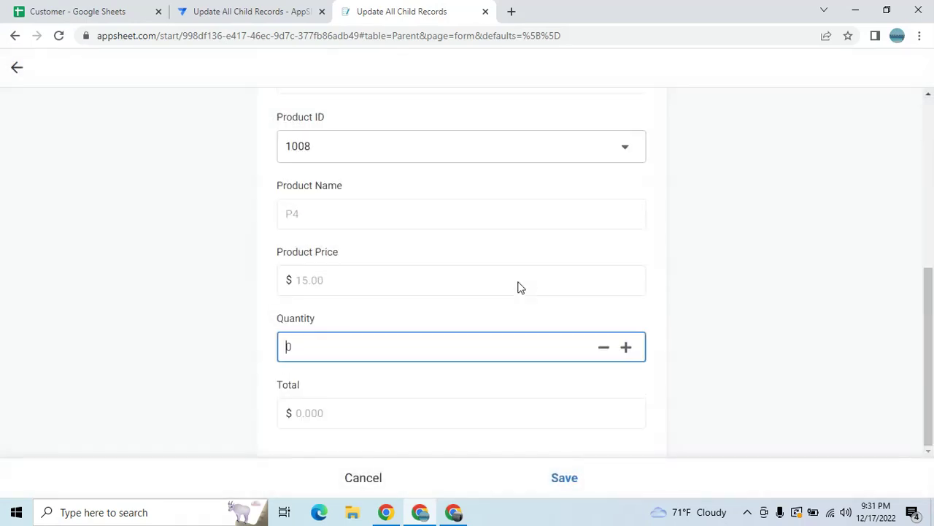
pyautogui.click(625, 349)
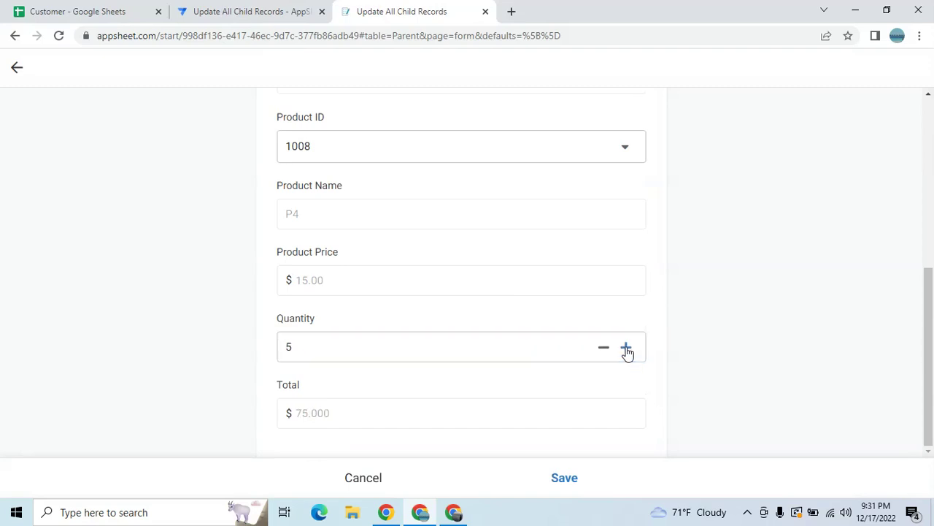
pyautogui.click(560, 488)
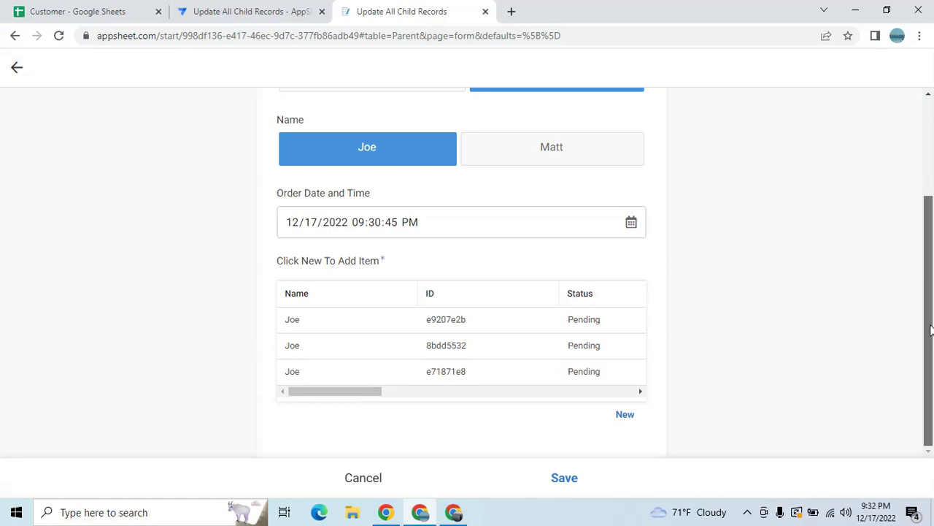
# Save the Parent order with its three items, and open the Child records list.
pyautogui.moveTo(930, 330); pyautogui.dragTo(924, 256)
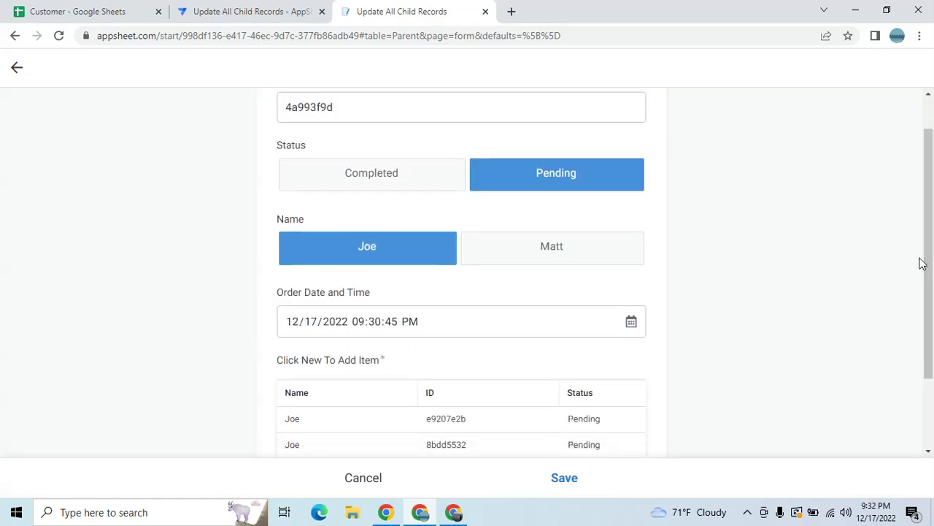
pyautogui.click(565, 478)
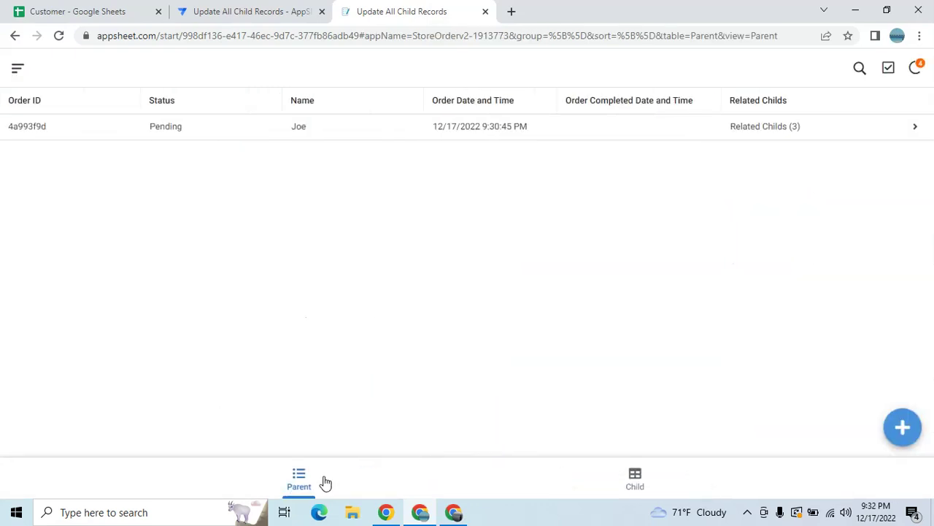
pyautogui.click(298, 483)
pyautogui.click(628, 481)
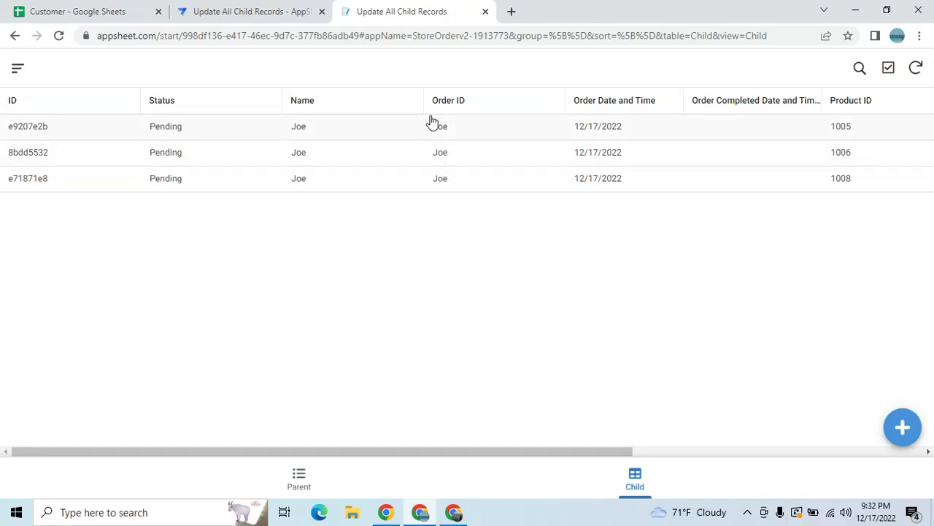
# In the AppSheet editor, make Order ID the label of the Parent table instead of Name, and save the app.
pyautogui.click(253, 11)
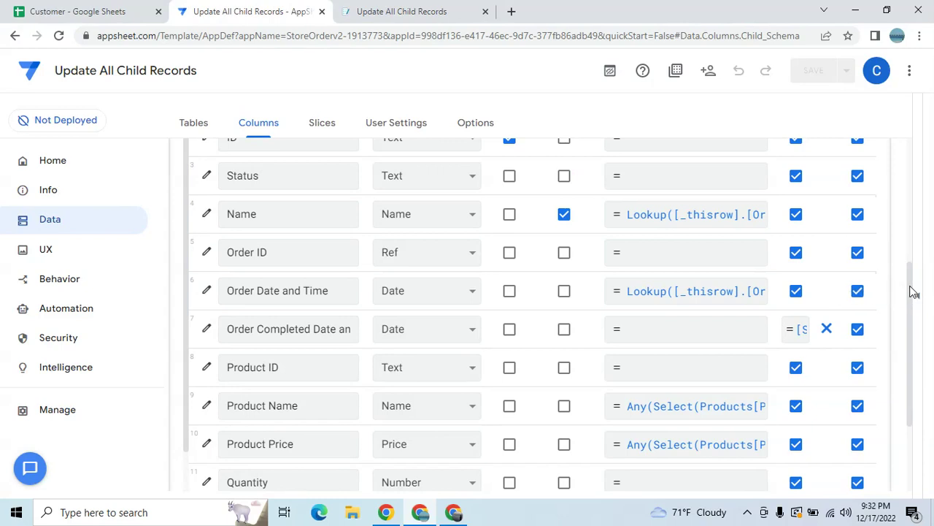
pyautogui.moveTo(912, 292); pyautogui.dragTo(898, 216)
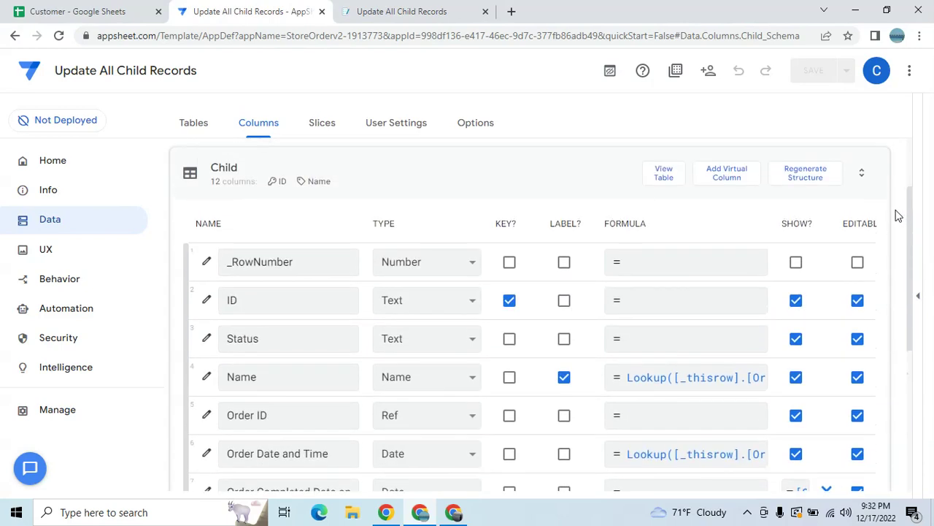
pyautogui.click(516, 171)
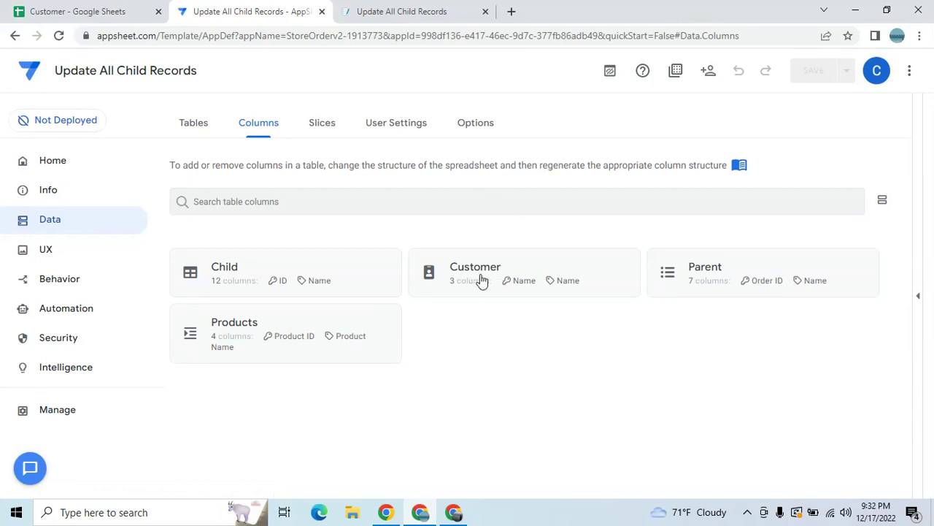
pyautogui.click(667, 264)
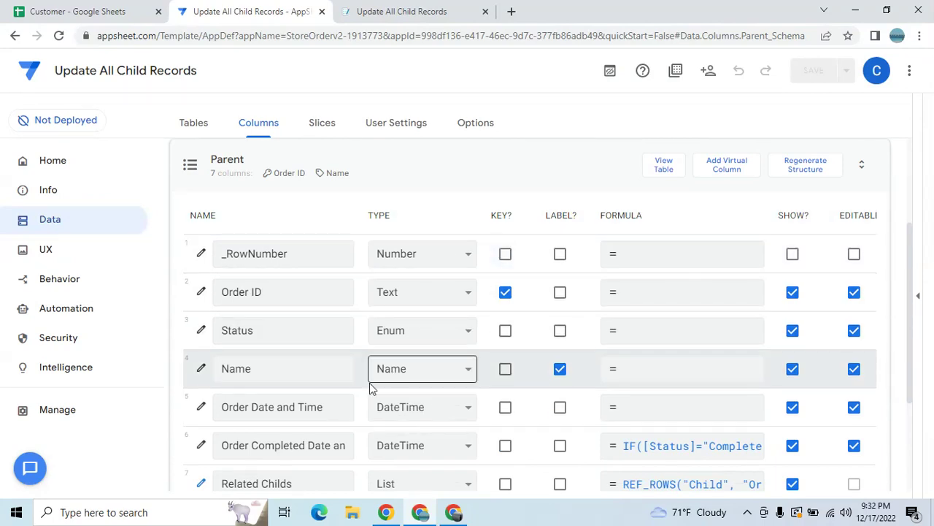
pyautogui.click(555, 299)
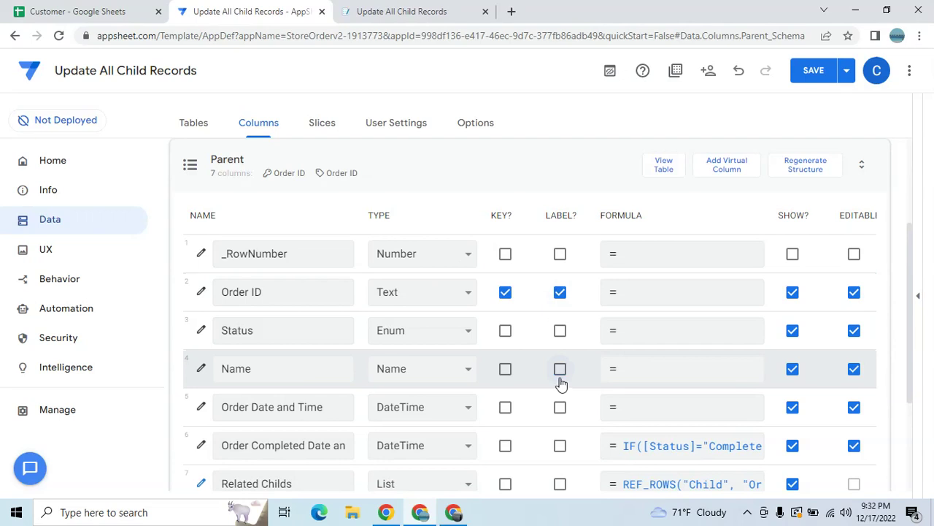
pyautogui.click(813, 70)
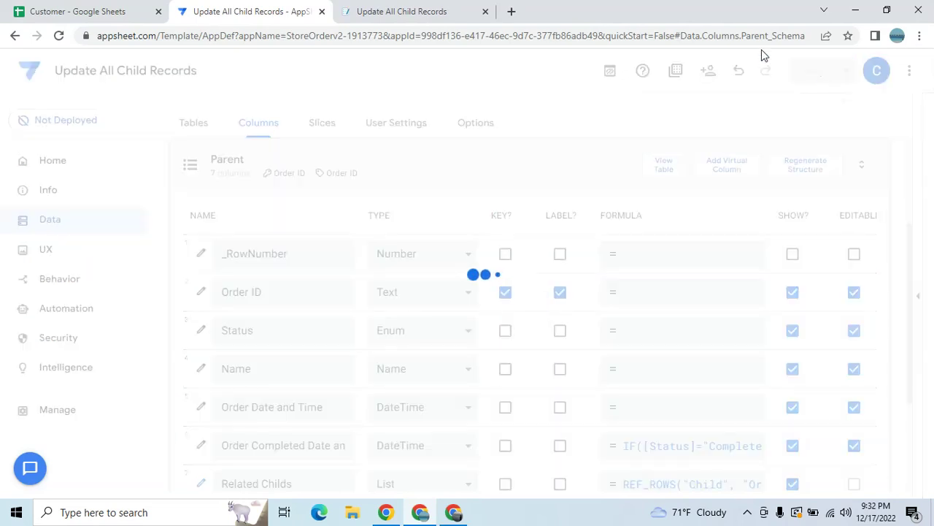
# Return to the running app and sync it to reload the Child records with the new Parent label.
pyautogui.click(427, 11)
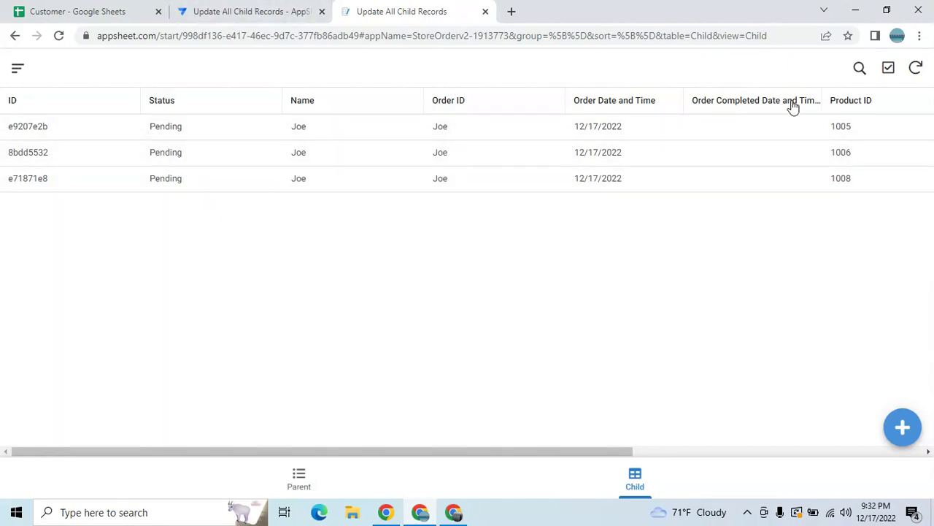
pyautogui.click(911, 79)
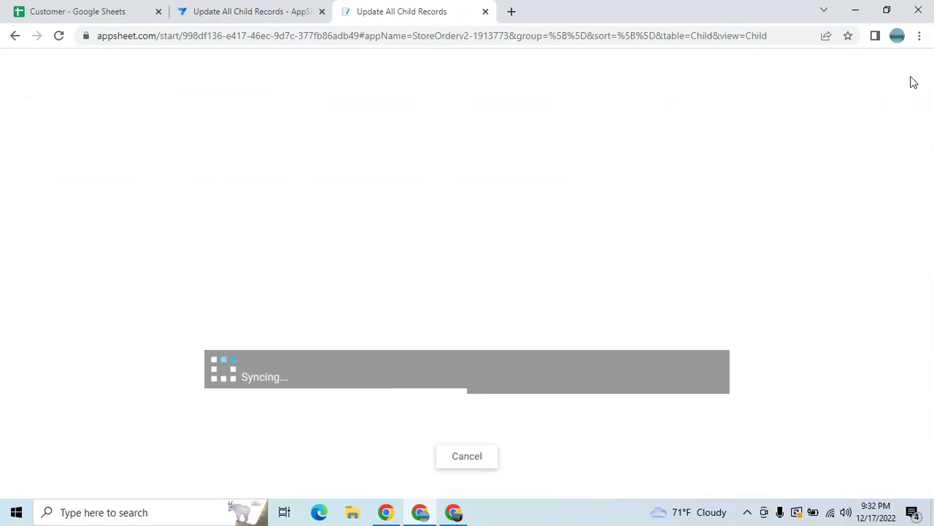
pyautogui.click(911, 80)
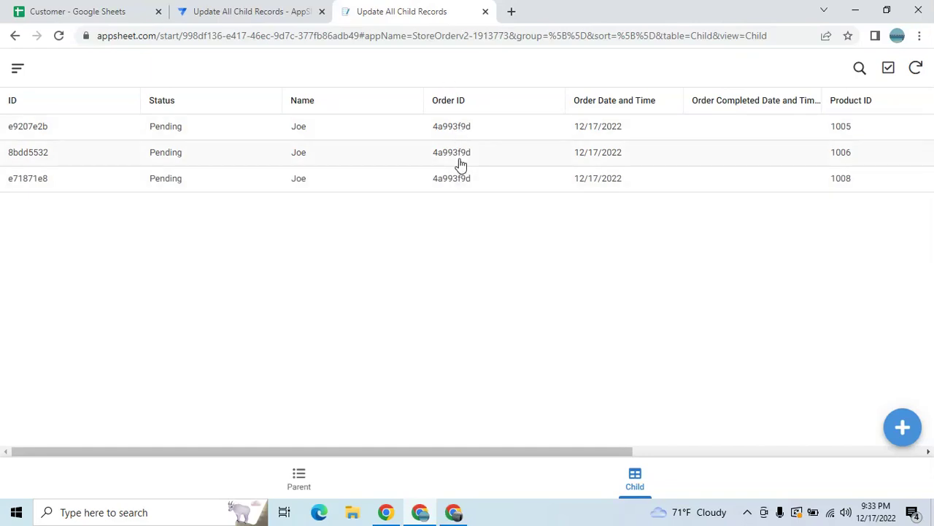
# Open the Parent order for editing and set its Status to Completed.
pyautogui.click(301, 476)
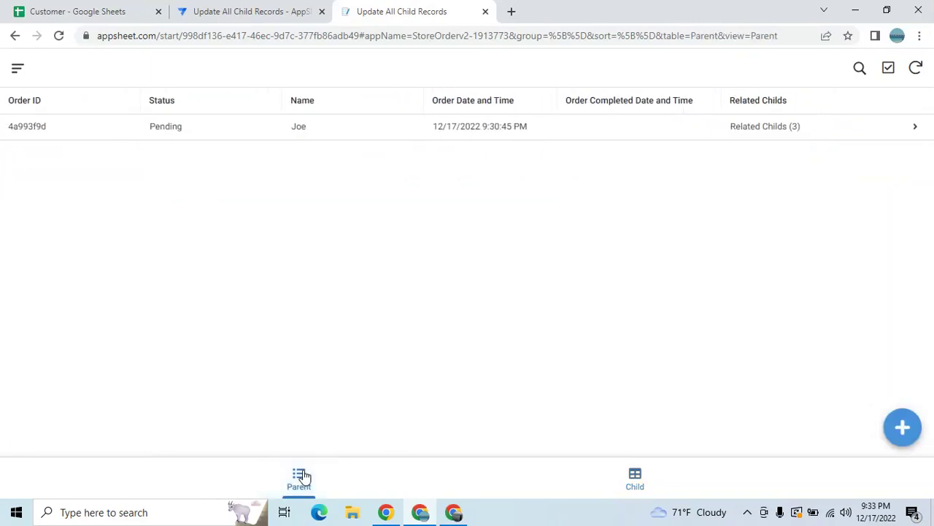
pyautogui.click(310, 139)
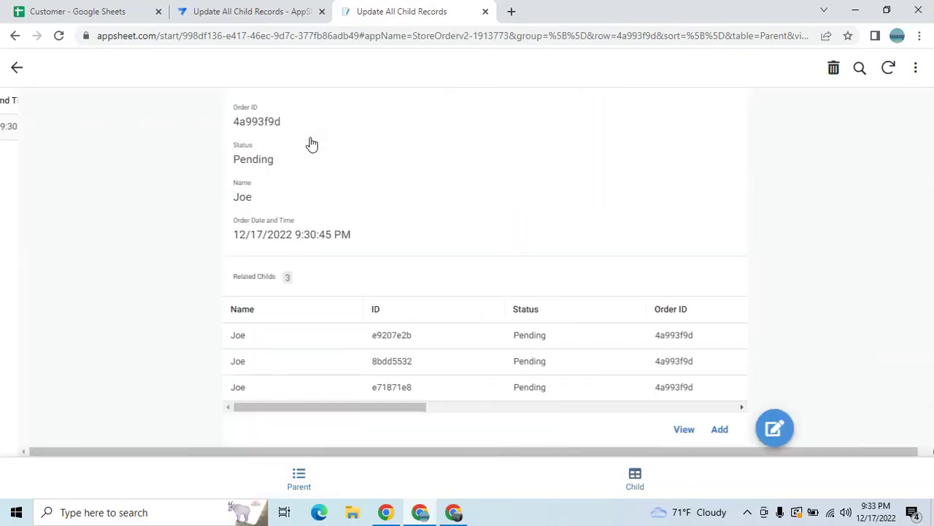
pyautogui.click(758, 429)
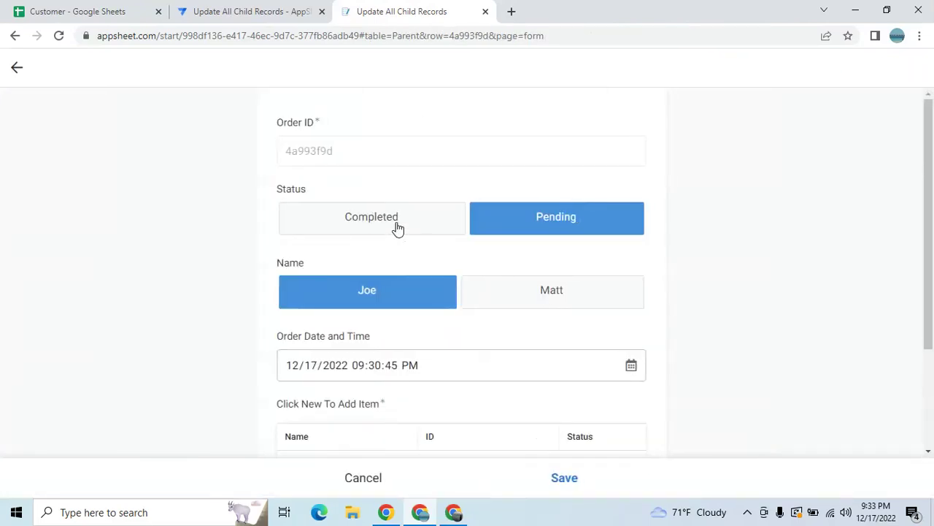
pyautogui.click(398, 229)
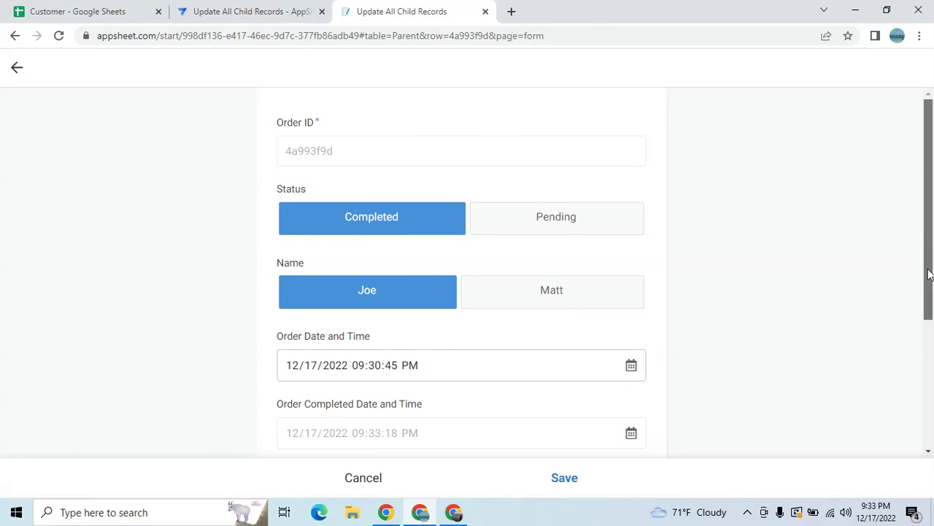
pyautogui.moveTo(930, 273); pyautogui.dragTo(929, 334)
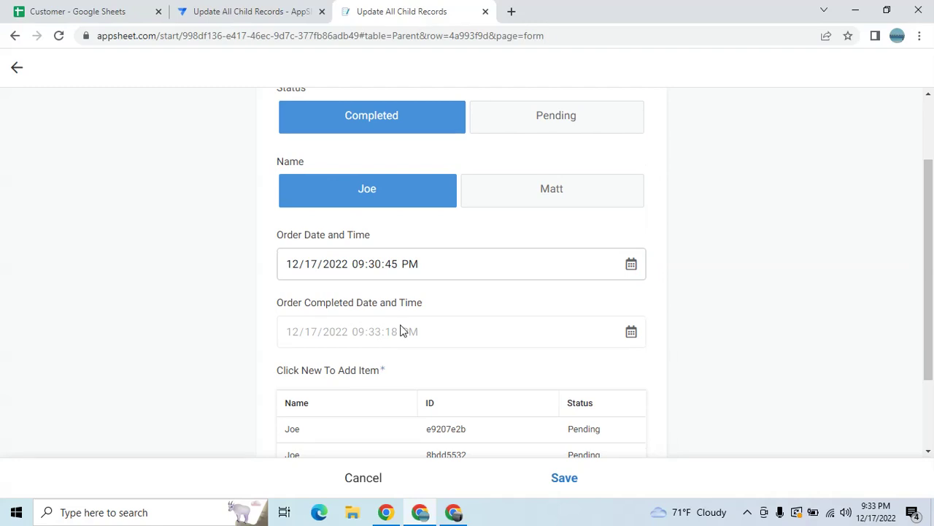
# In the AppSheet editor, examine the formula of the Parent table's Order Completed Date and Time column.
pyautogui.click(286, 12)
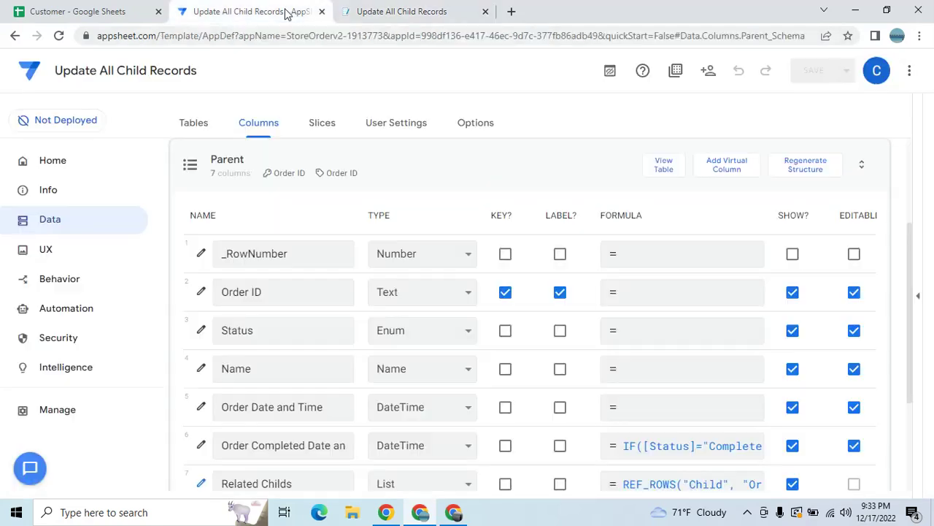
pyautogui.click(914, 274)
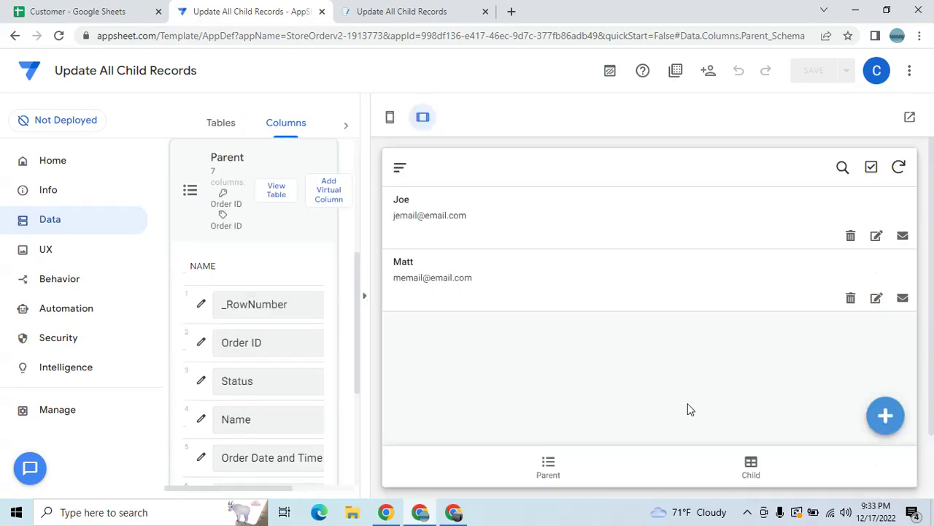
pyautogui.click(362, 298)
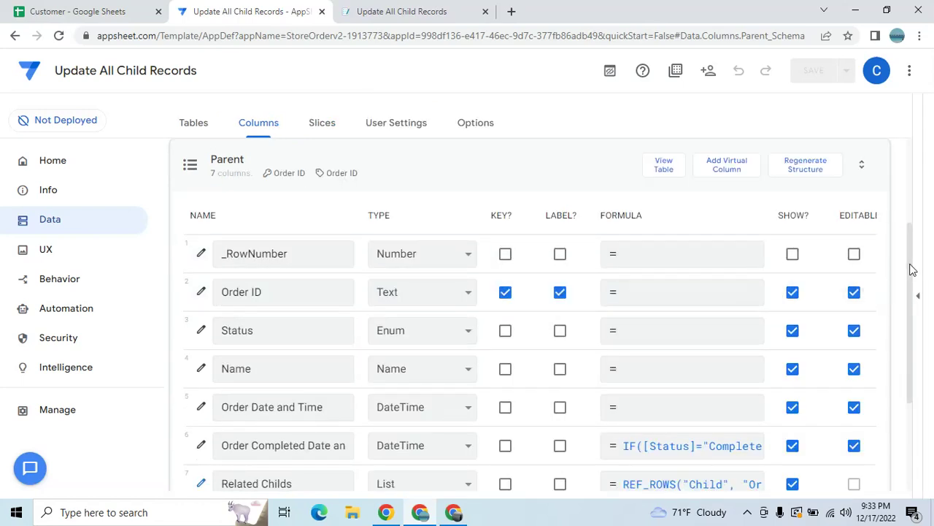
pyautogui.scroll(-1, 911, 291)
pyautogui.scroll(-2, 911, 292)
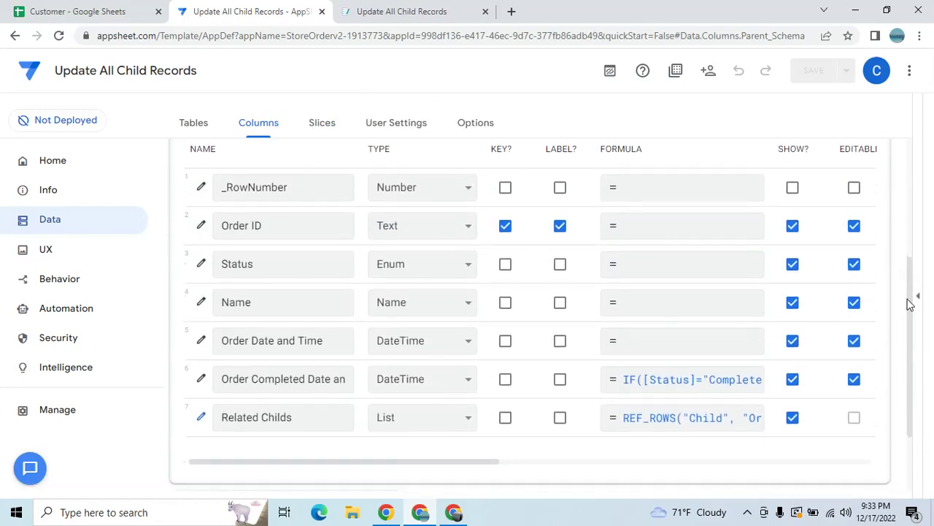
pyautogui.click(727, 379)
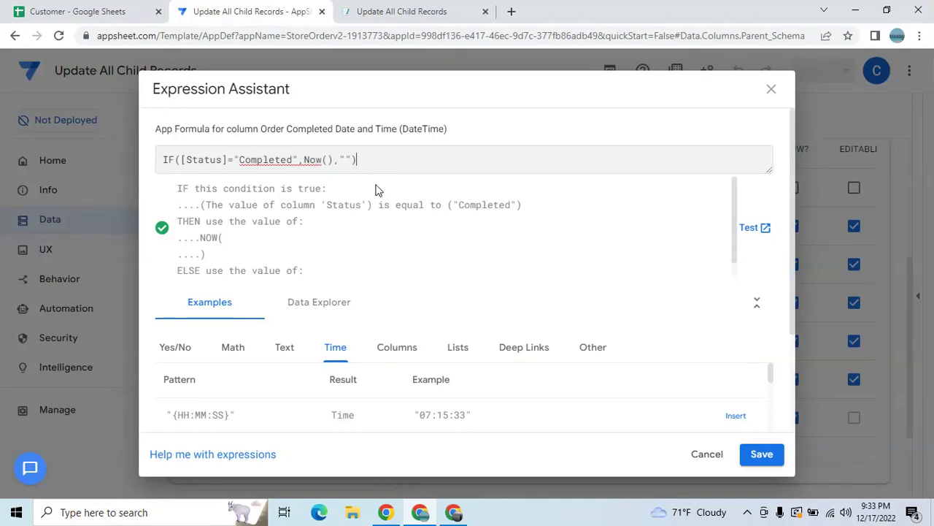
# In the running app, switch the order's Status to Pending and back to Completed, and save the order.
pyautogui.click(411, 10)
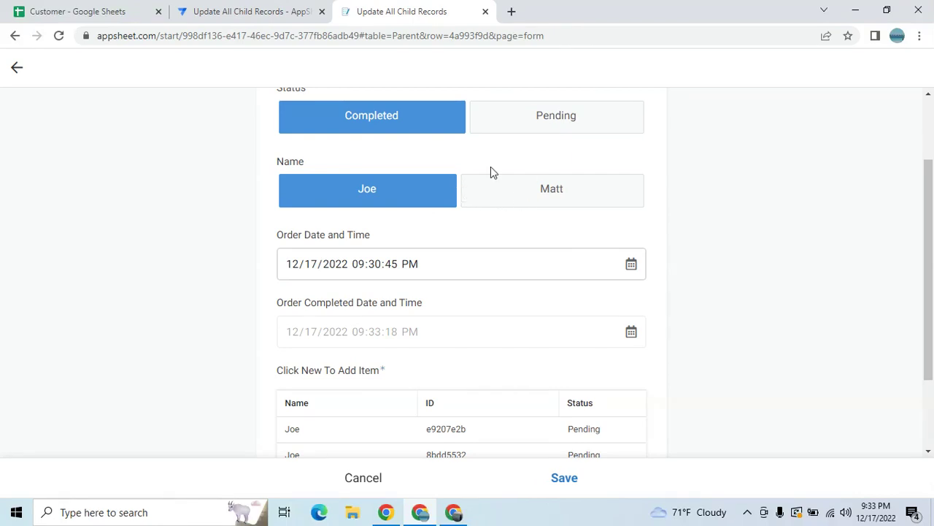
pyautogui.click(544, 124)
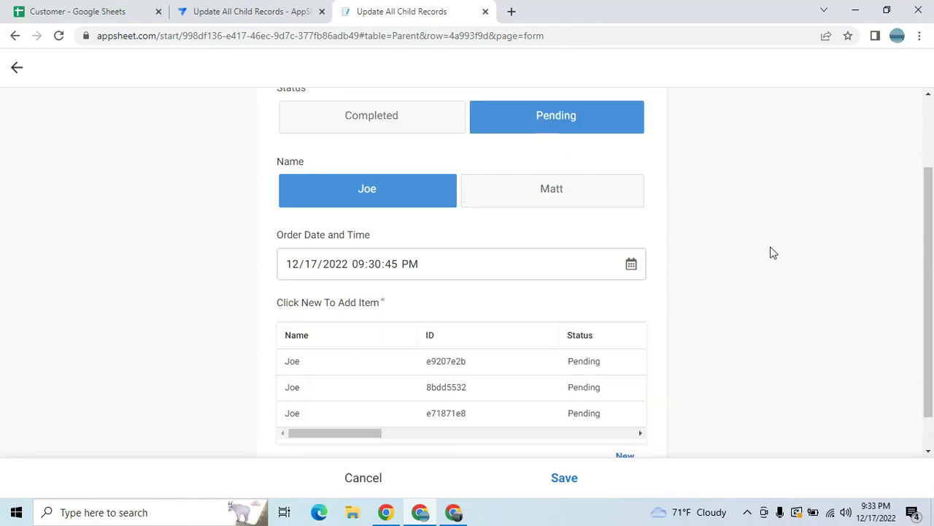
pyautogui.click(430, 125)
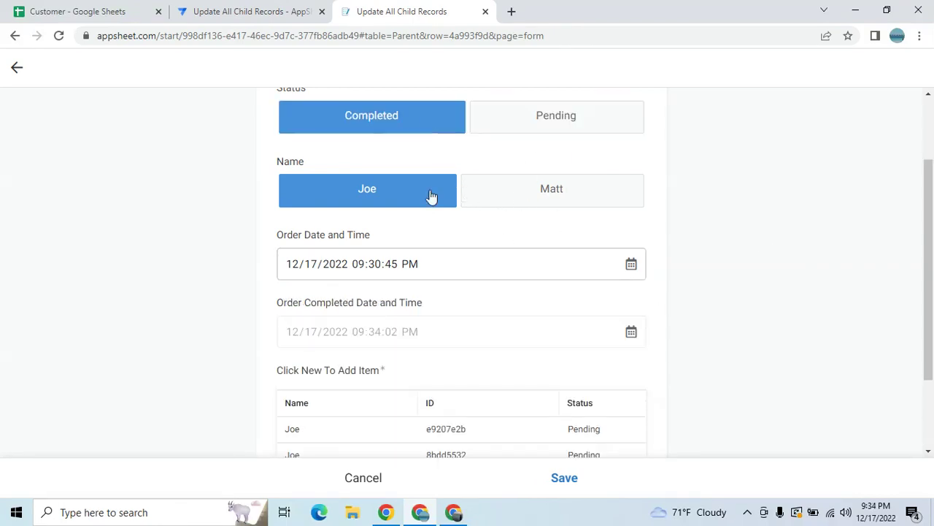
pyautogui.click(560, 484)
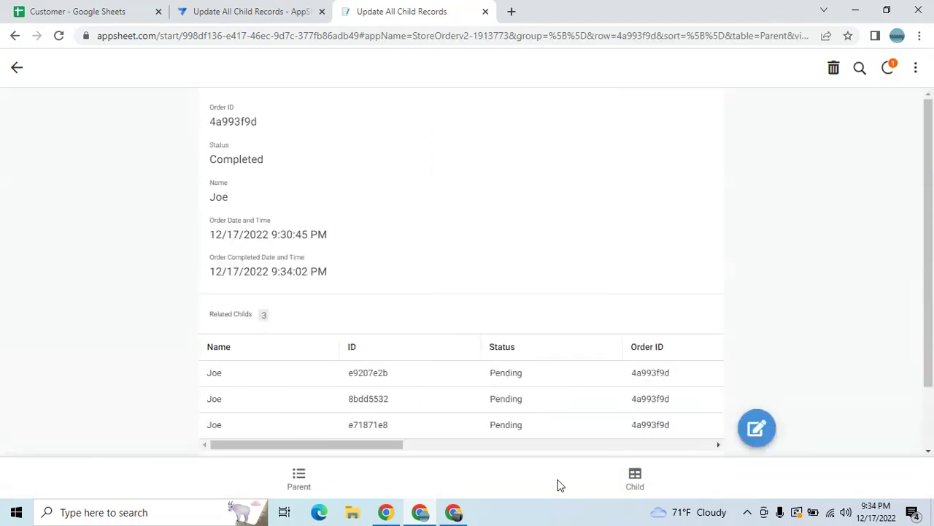
# Compare the Status and Order Completed Date and Time values in the Child and Parent record lists.
pyautogui.click(625, 484)
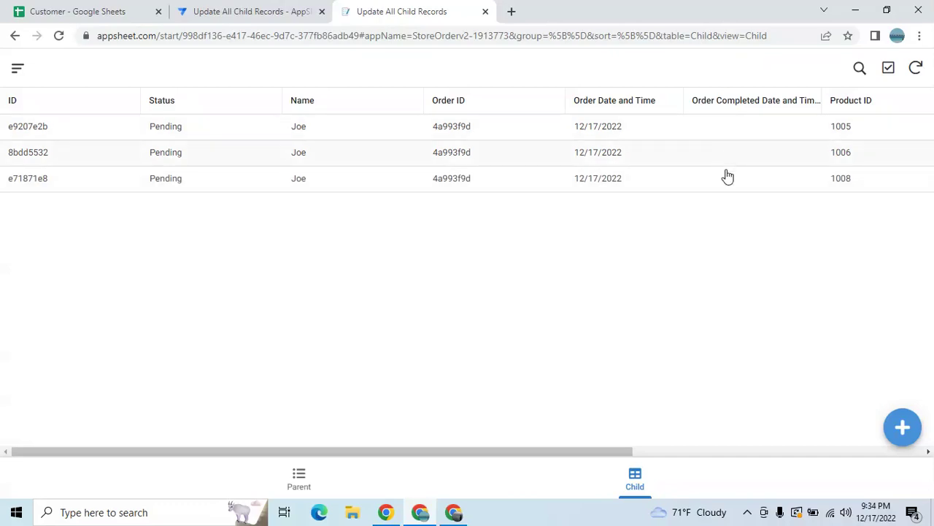
pyautogui.click(305, 487)
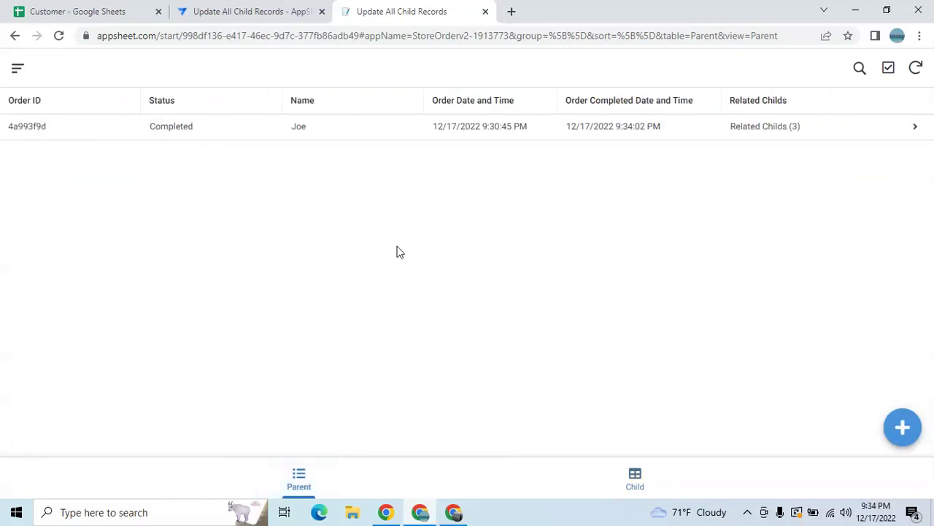
pyautogui.click(635, 478)
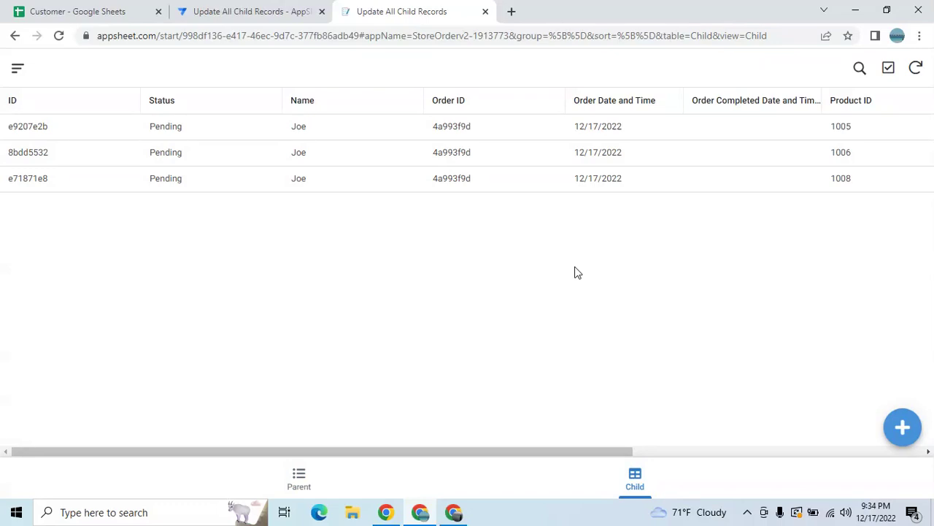
pyautogui.click(304, 487)
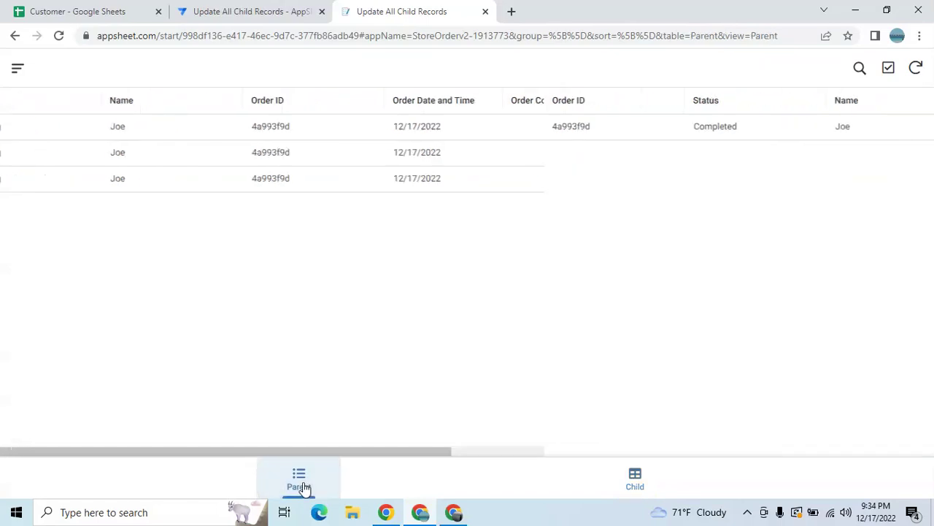
# Return to the AppSheet editor, close the column formula without changes, and create a new action.
pyautogui.click(257, 7)
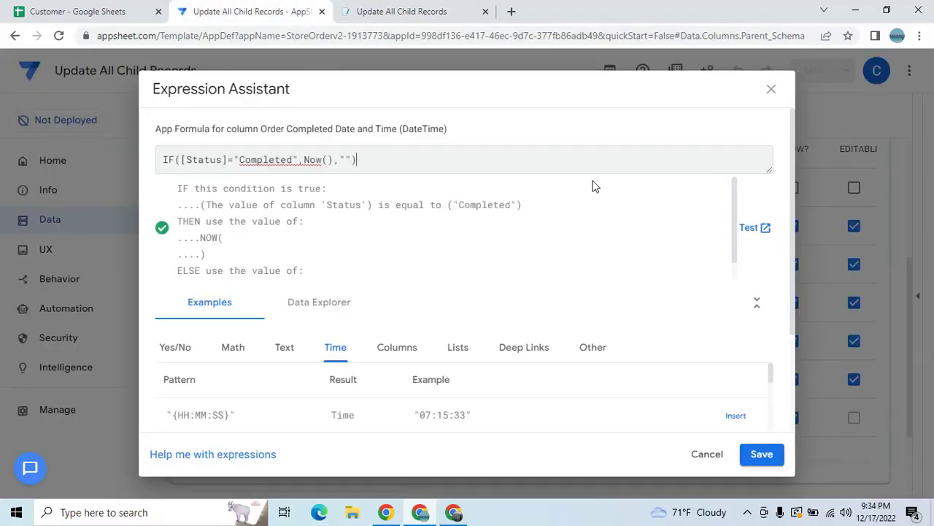
pyautogui.click(771, 89)
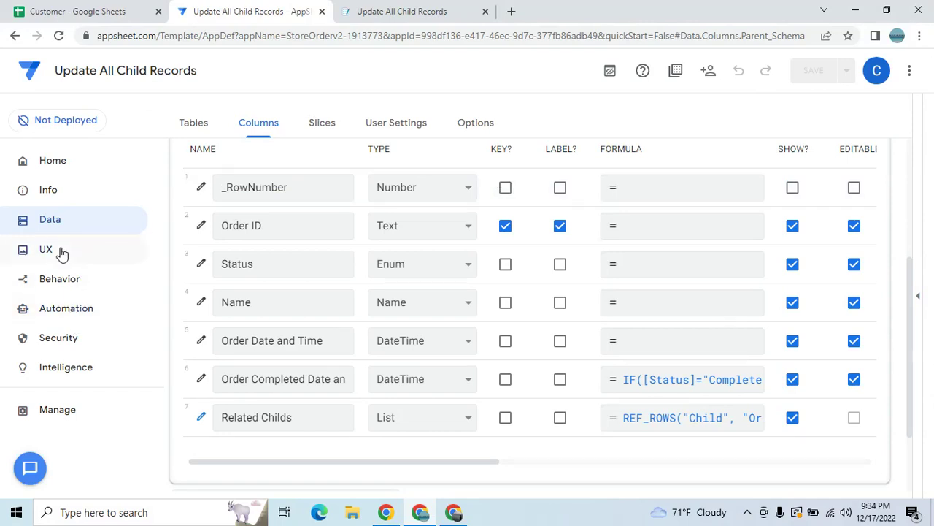
pyautogui.click(60, 279)
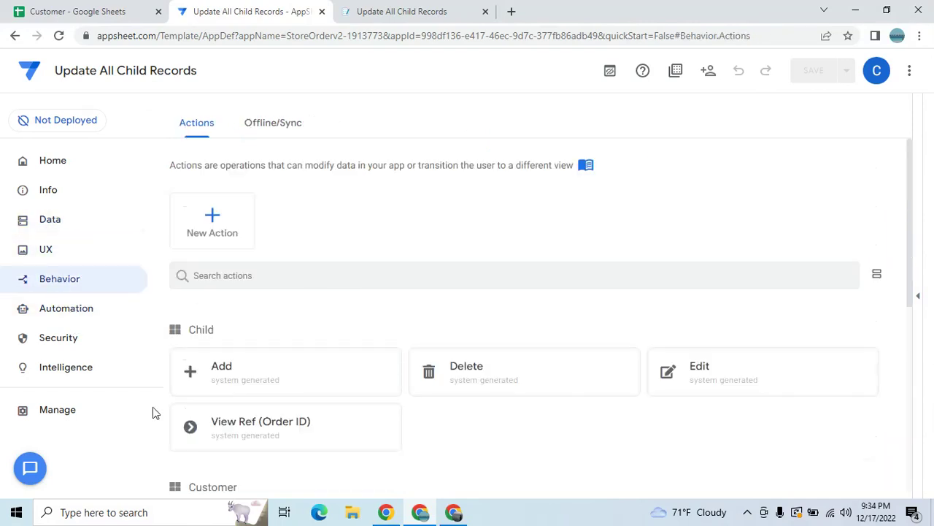
pyautogui.click(210, 232)
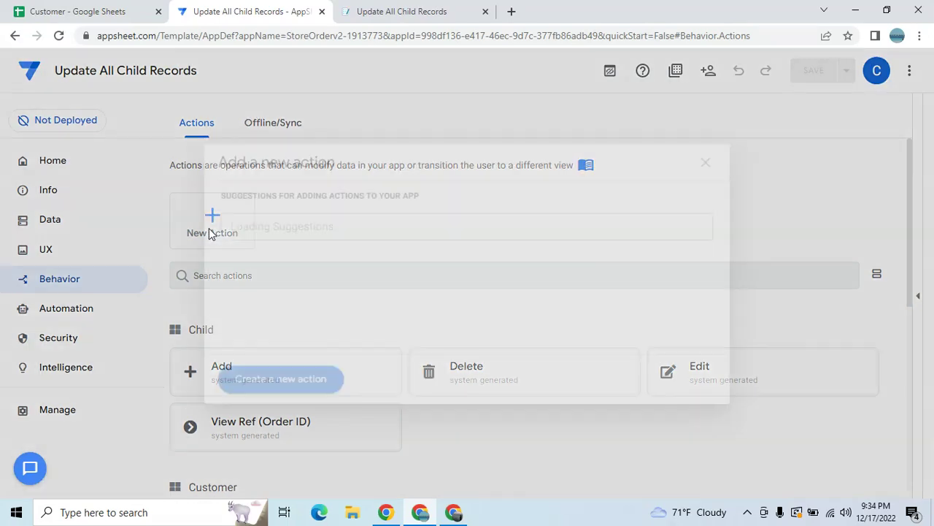
pyautogui.click(304, 379)
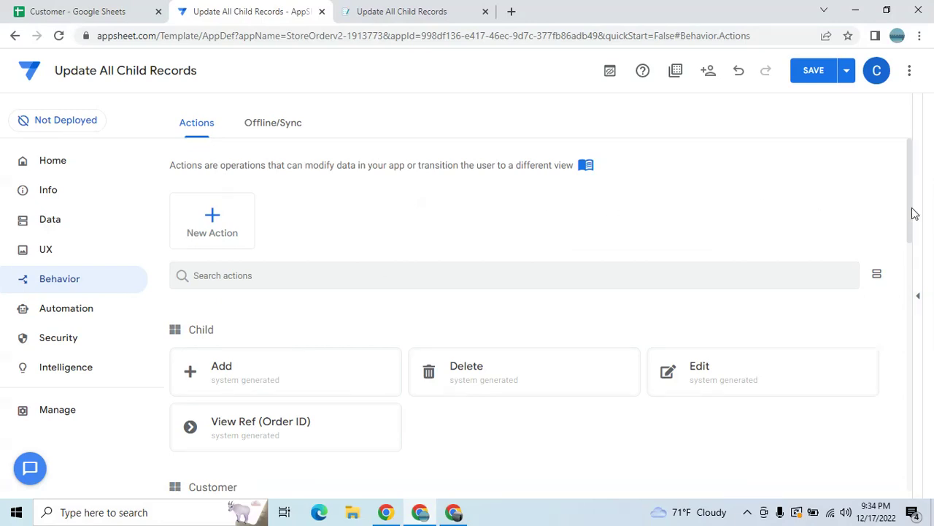
pyautogui.moveTo(914, 213); pyautogui.dragTo(901, 322)
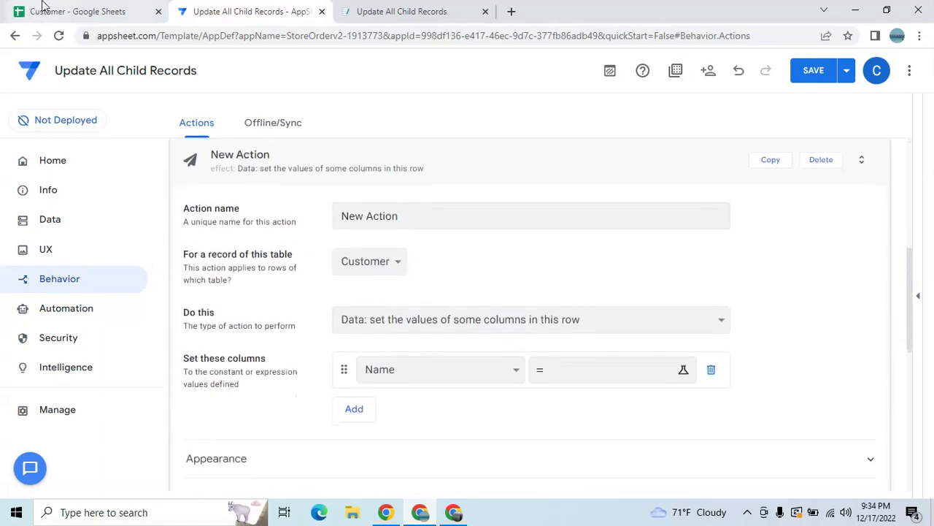
# In the Google Sheet, check the Child sheet's Status and Order Completed Date and Time columns.
pyautogui.click(43, 9)
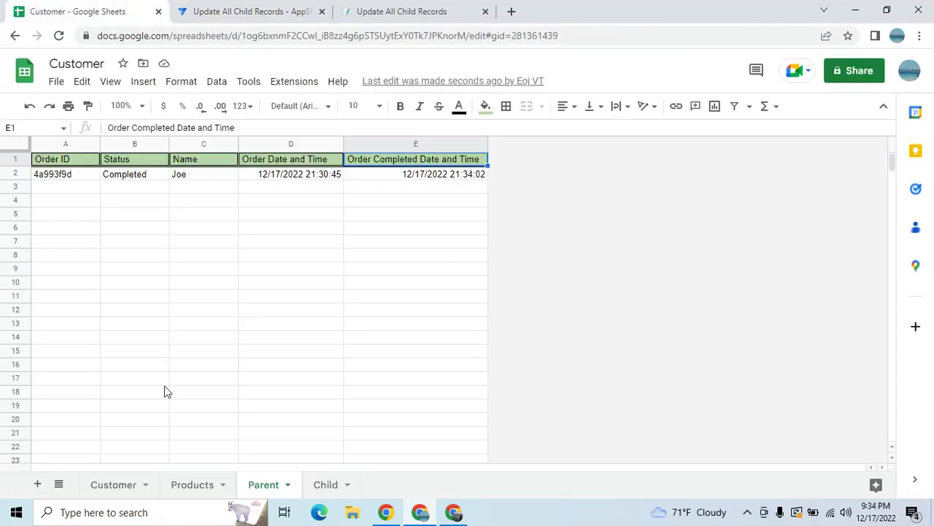
pyautogui.click(340, 484)
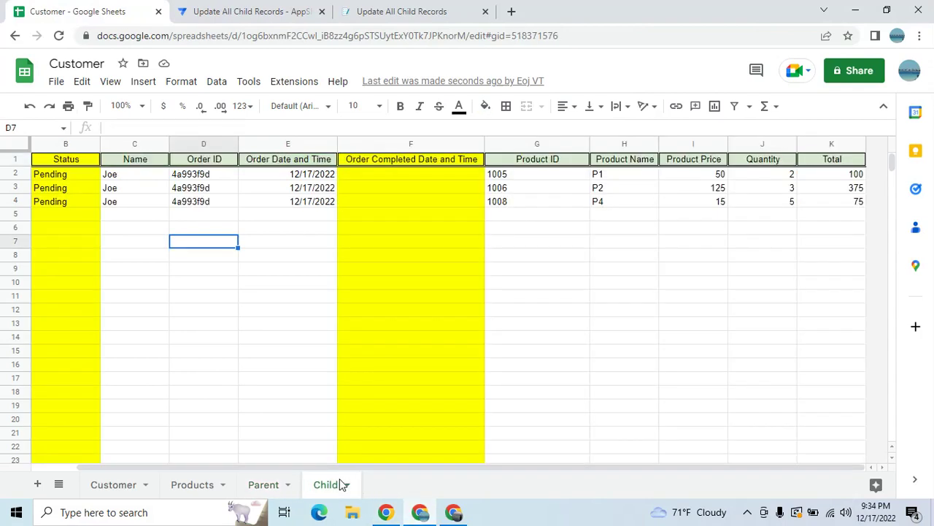
pyautogui.click(422, 205)
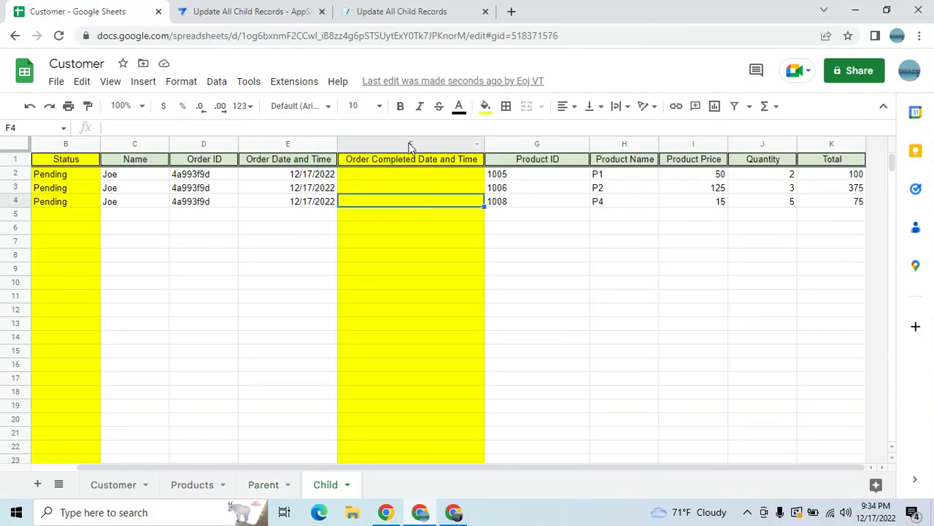
pyautogui.click(410, 165)
pyautogui.click(86, 161)
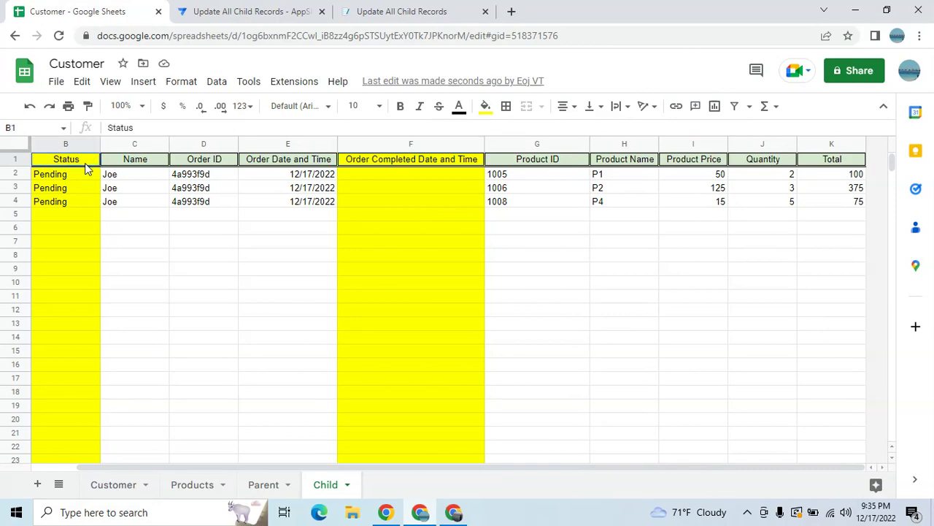
# Back in the AppSheet editor, make the new action apply to records of the Child table.
pyautogui.click(240, 11)
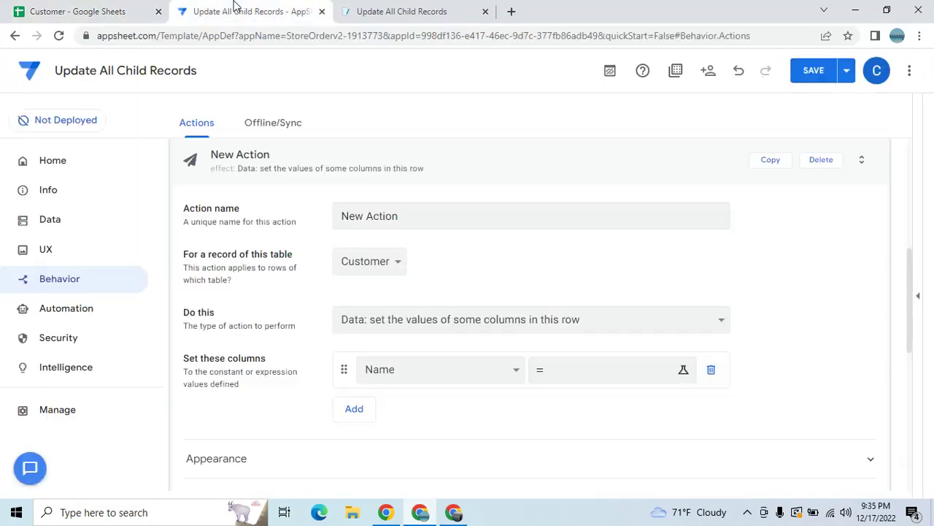
pyautogui.click(373, 263)
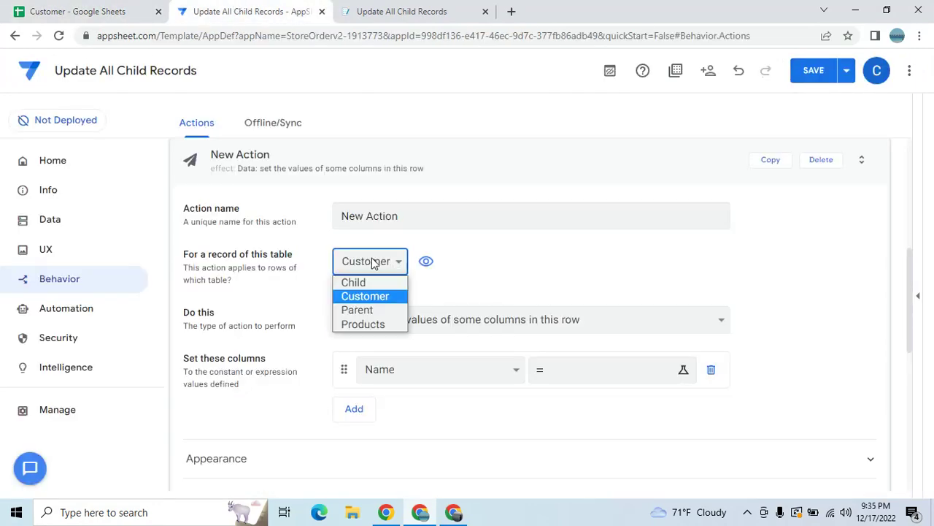
pyautogui.click(371, 309)
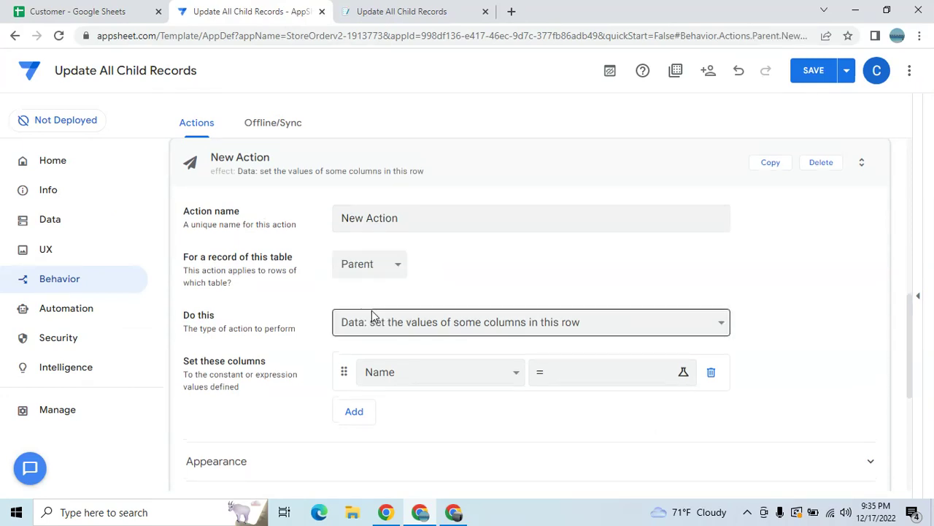
pyautogui.click(377, 267)
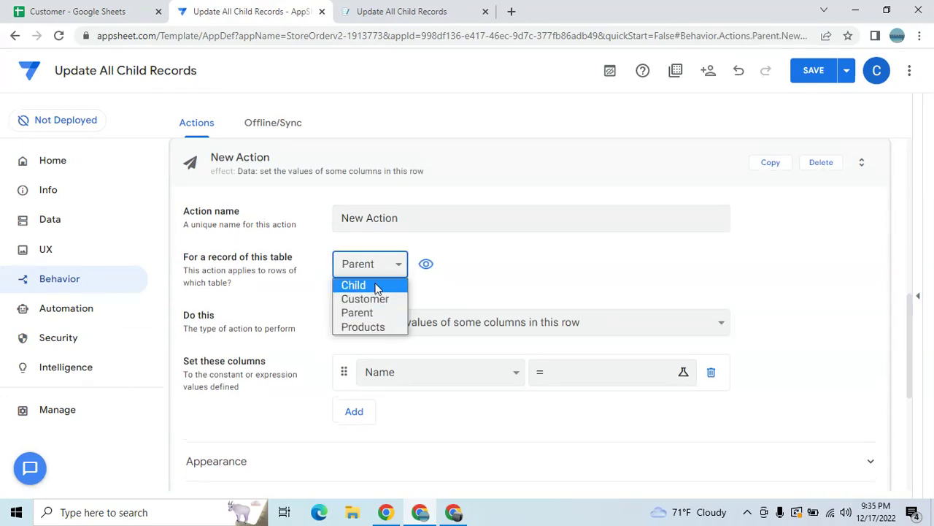
pyautogui.click(377, 285)
# Rename the new action as "To Update Status and Date and Time".
pyautogui.click(410, 217)
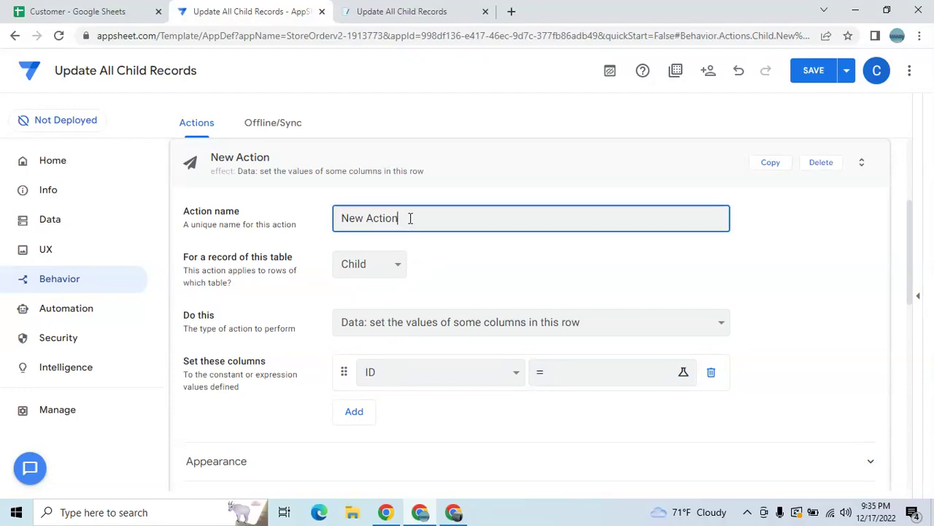
pyautogui.doubleClick(410, 217)
pyautogui.press('BackSpace')
pyautogui.press('BackSpace')
pyautogui.press('BackSpace')
pyautogui.press('BackSpace')
pyautogui.press('BackSpace')
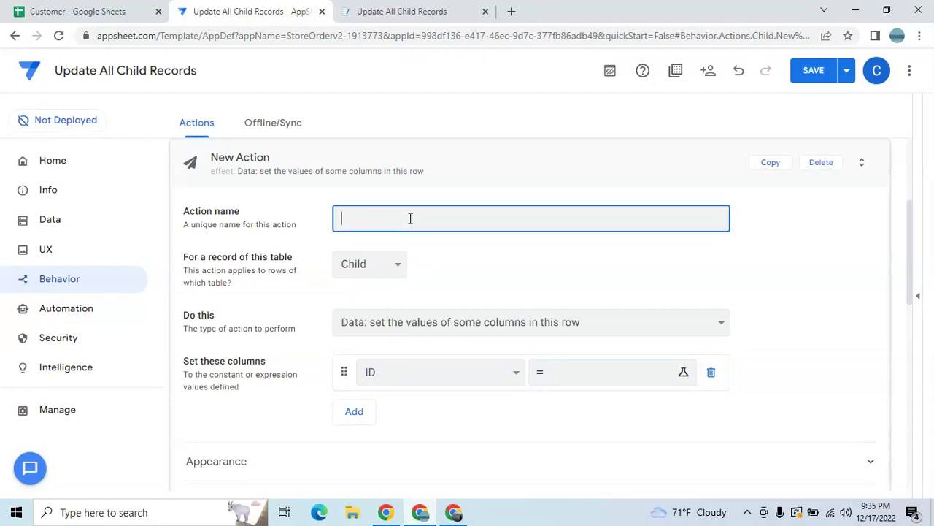
pyautogui.write('To Update Status an')
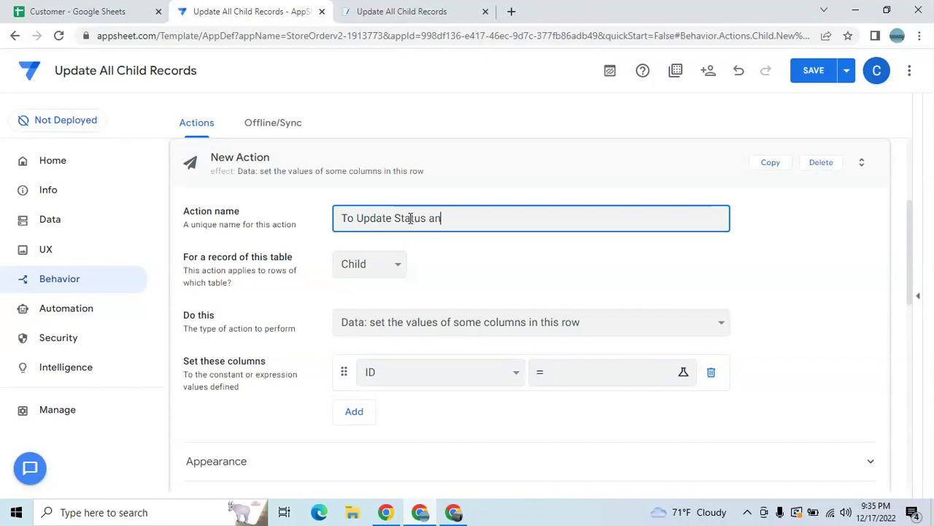
pyautogui.write('d ')
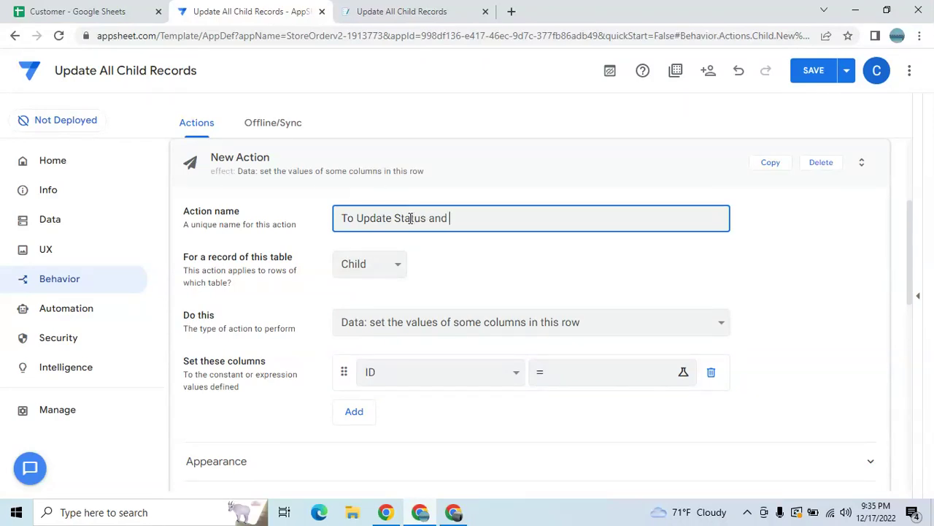
pyautogui.write('comple')
pyautogui.press('BackSpace')
pyautogui.press('BackSpace')
pyautogui.press('BackSpace')
pyautogui.write('date and Timne')
pyautogui.press('BackSpace')
pyautogui.press('BackSpace')
pyautogui.write('e')
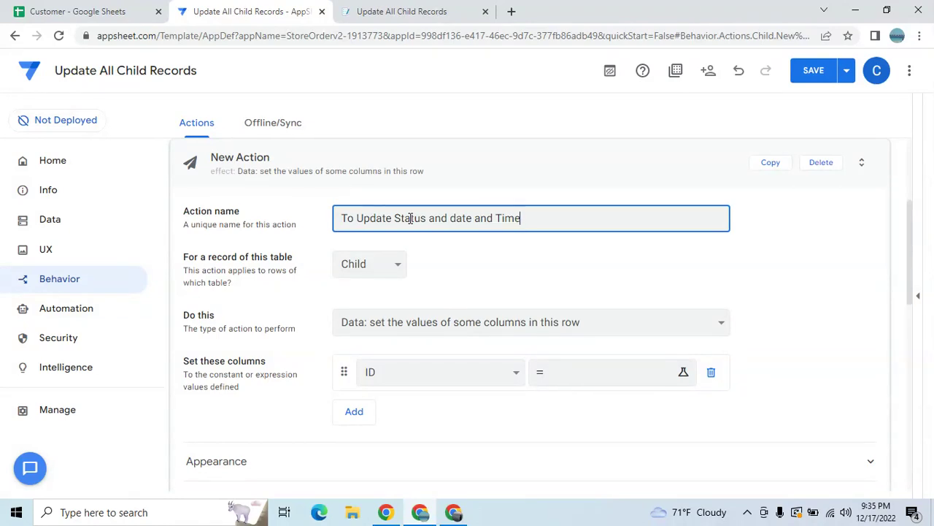
pyautogui.click(454, 219)
pyautogui.press('BackSpace')
pyautogui.write('D')
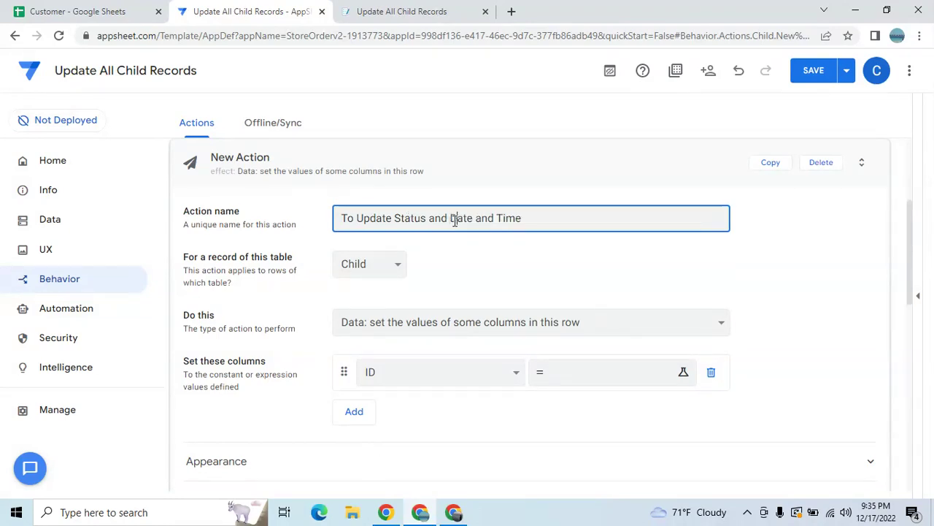
# Keep the action type "Data: set the values of some columns in this row" and choose Status as the column to set.
pyautogui.click(503, 328)
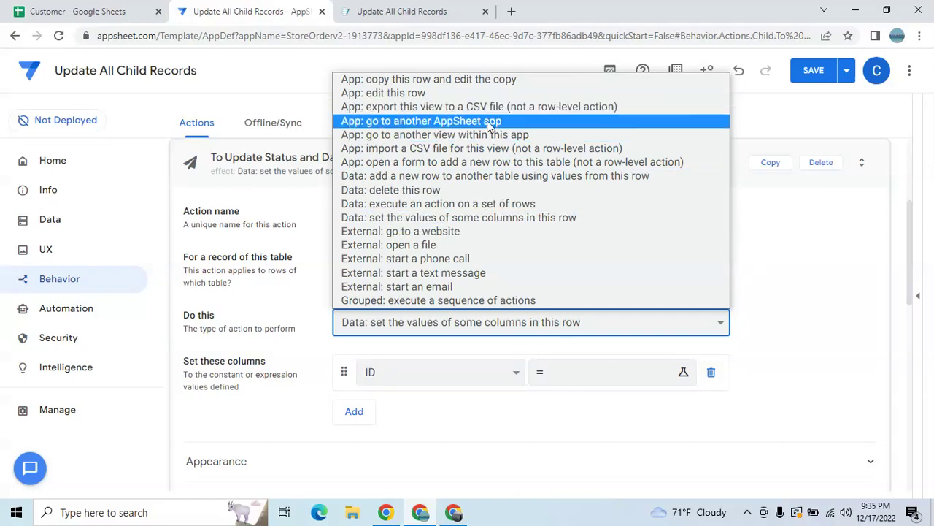
pyautogui.click(490, 217)
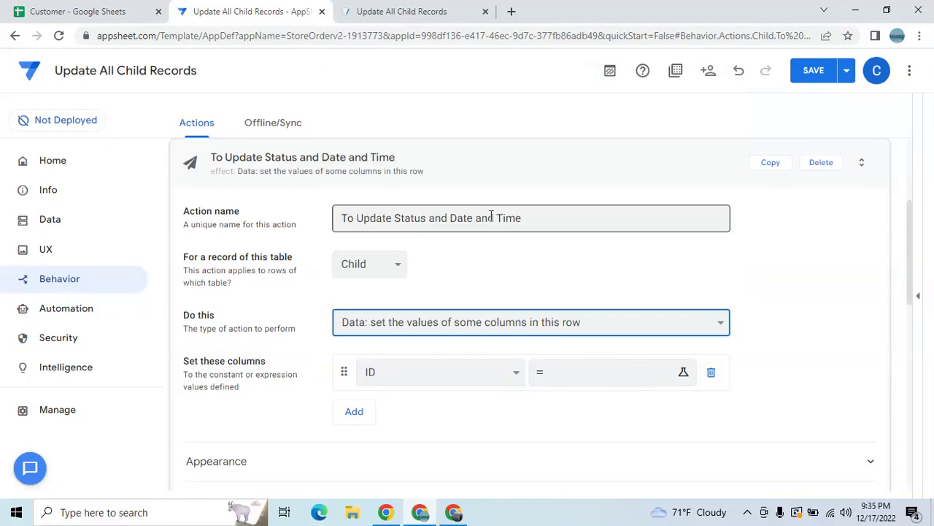
pyautogui.click(453, 376)
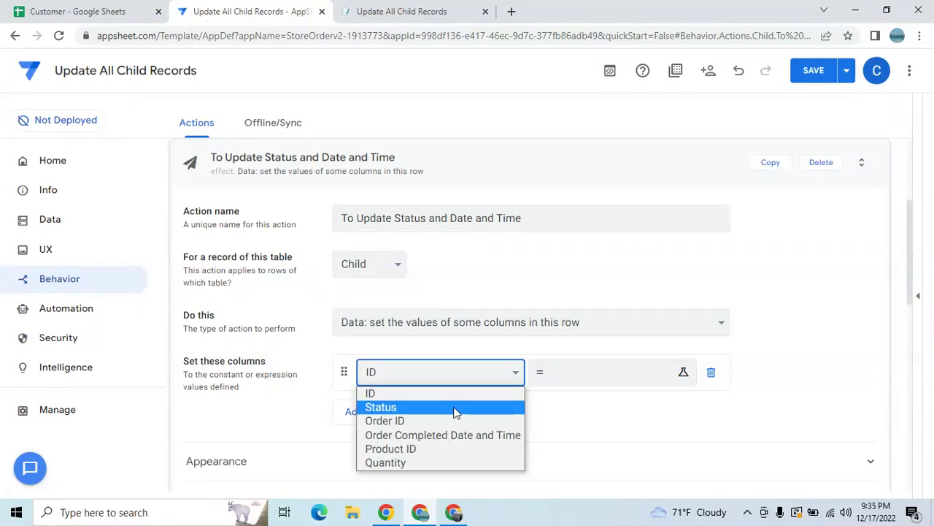
pyautogui.click(454, 407)
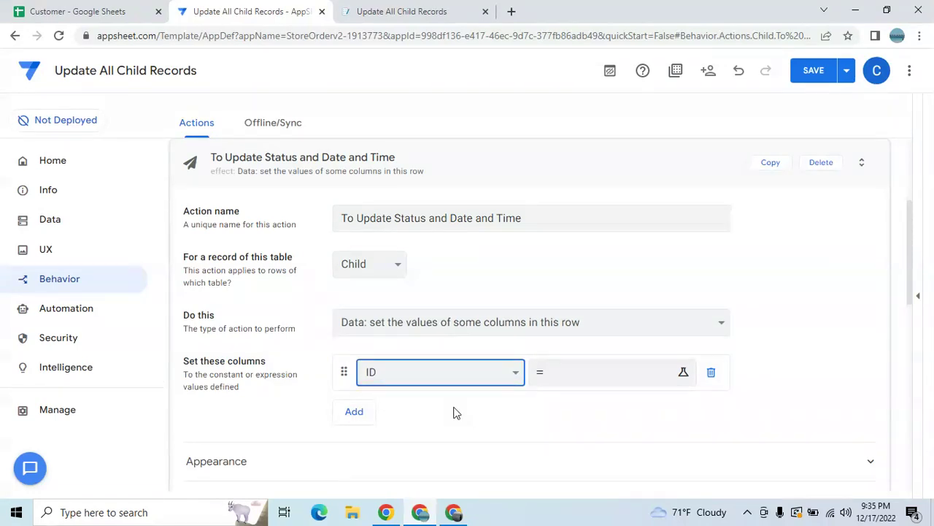
# Set the Status value to Lookup([_thisrow].[Order ID],"Parent","Order ID","Status"), copy the expression, and save it.
pyautogui.click(580, 373)
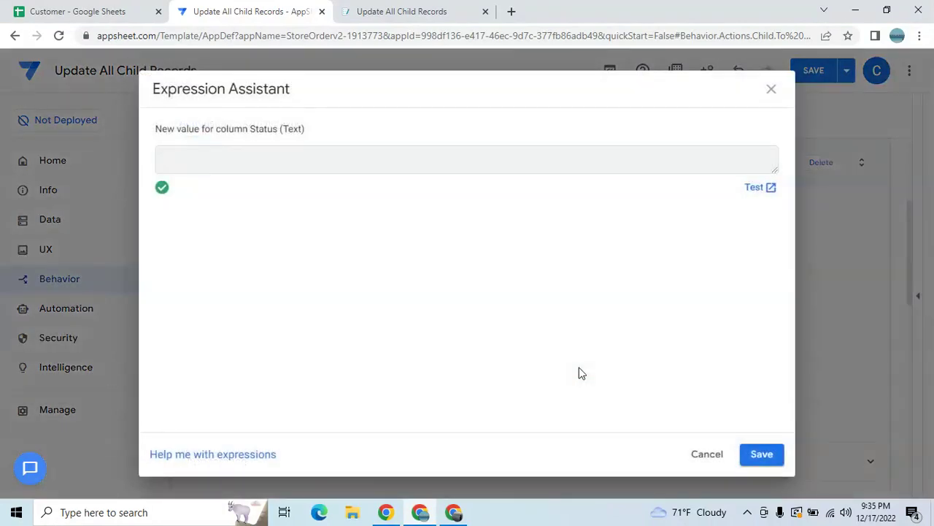
pyautogui.write('L')
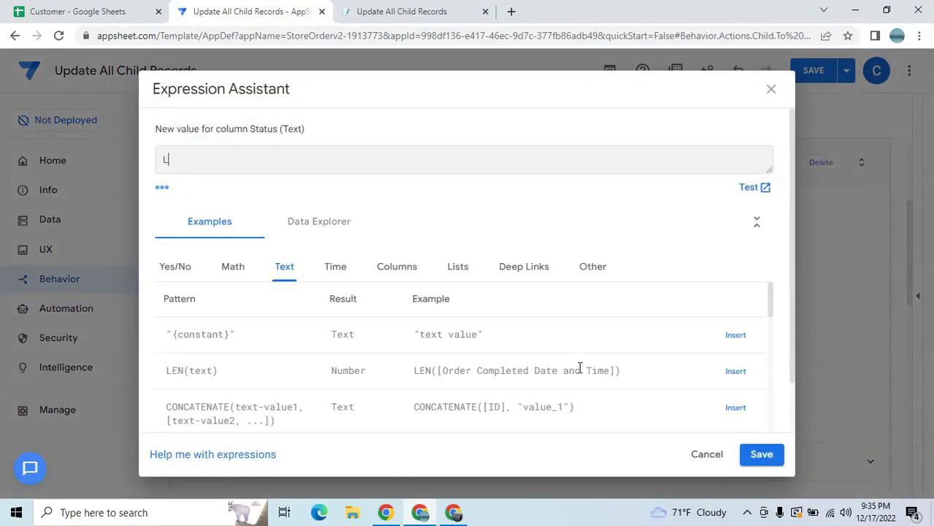
pyautogui.write('ookup([_')
pyautogui.write('thisrow')
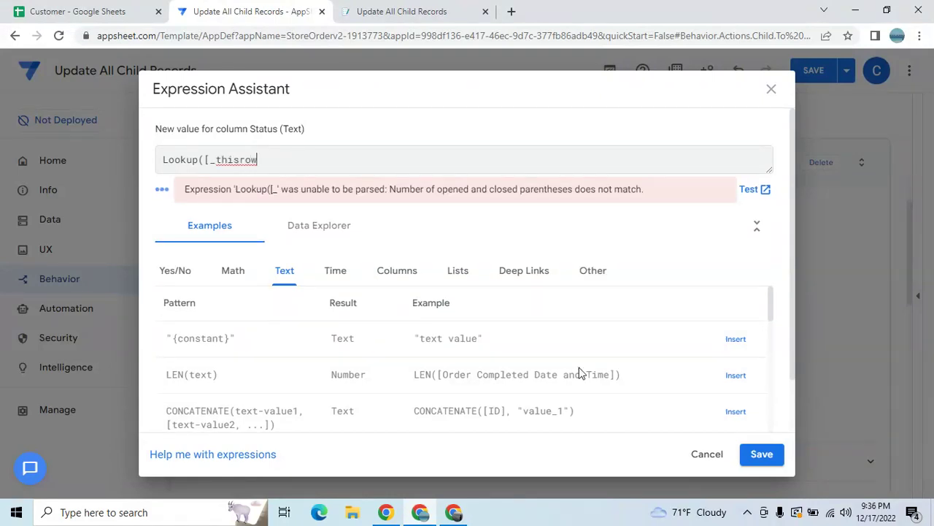
pyautogui.write('].[Order ')
pyautogui.write('ID')
pyautogui.write('],"Parent')
pyautogui.write('","')
pyautogui.write('Order ')
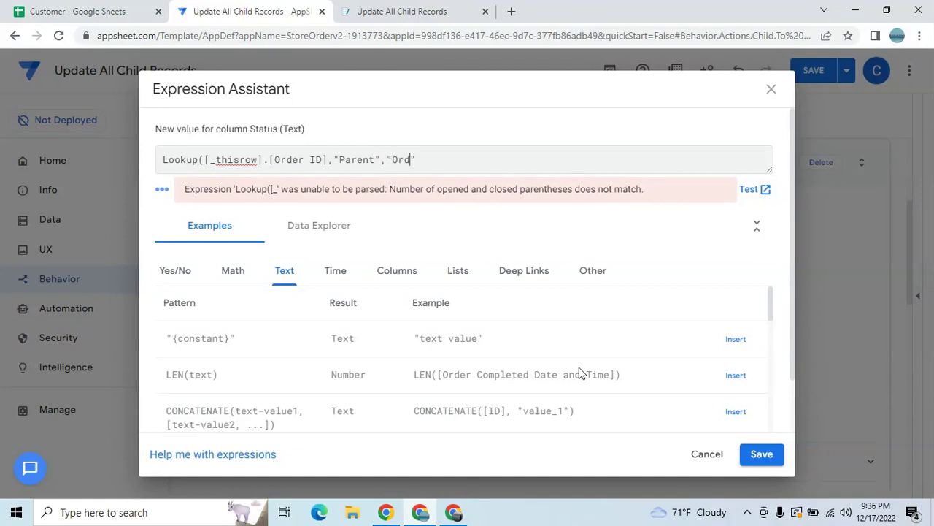
pyautogui.write('ID')
pyautogui.write('Status"')
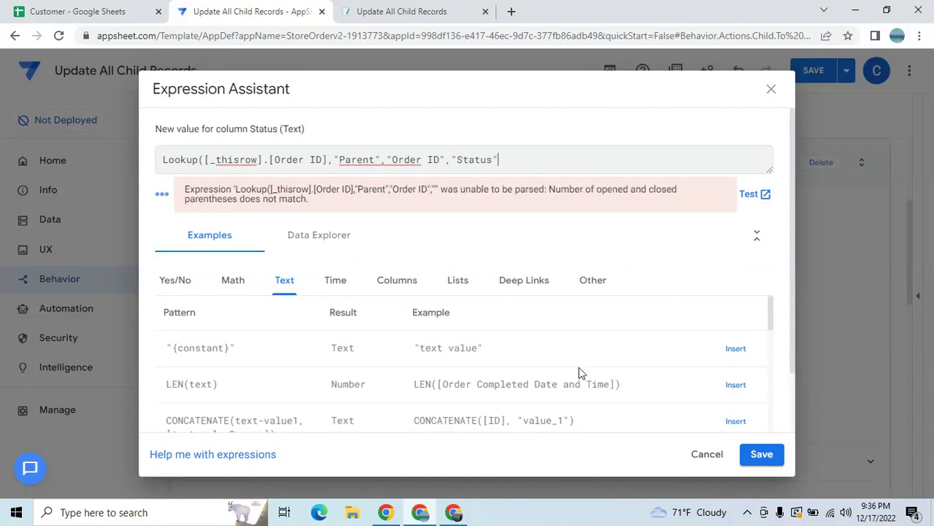
pyautogui.write(')')
pyautogui.hotkey('ctrl', 'a')
pyautogui.hotkey('ctrl', 'c')
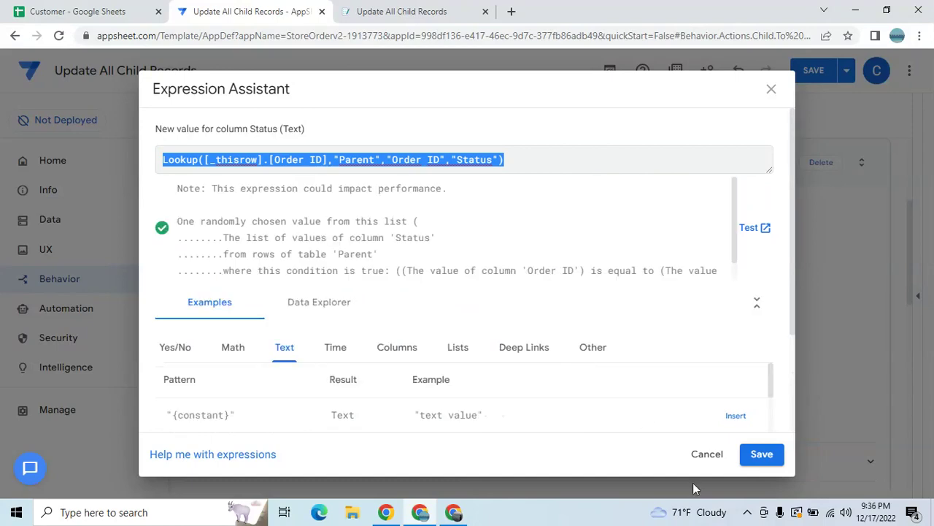
pyautogui.click(761, 453)
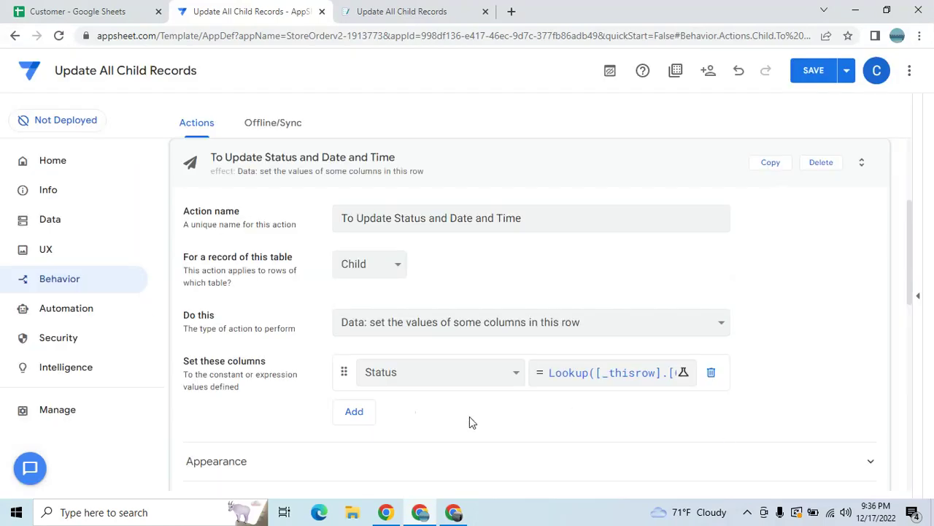
# Add Order Completed Date and Time as a second column to set and paste the copied Status lookup as its expression.
pyautogui.click(365, 413)
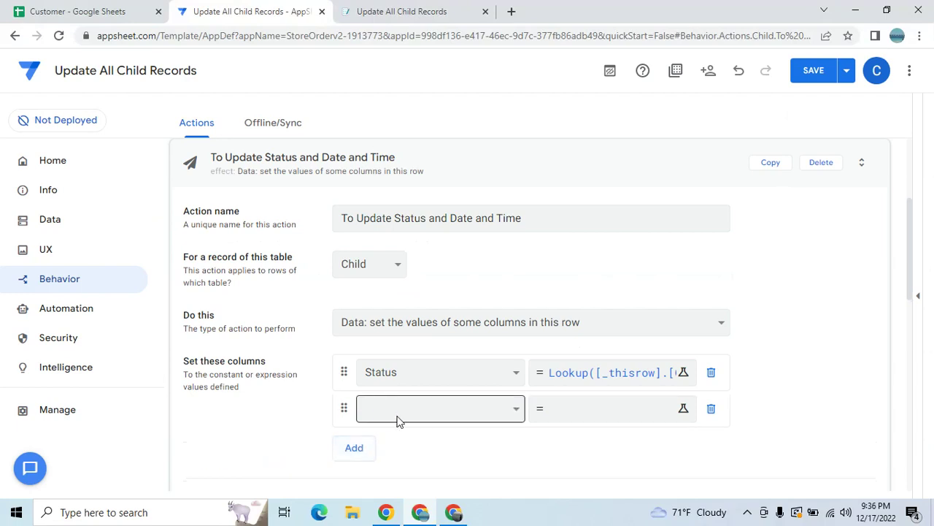
pyautogui.click(398, 419)
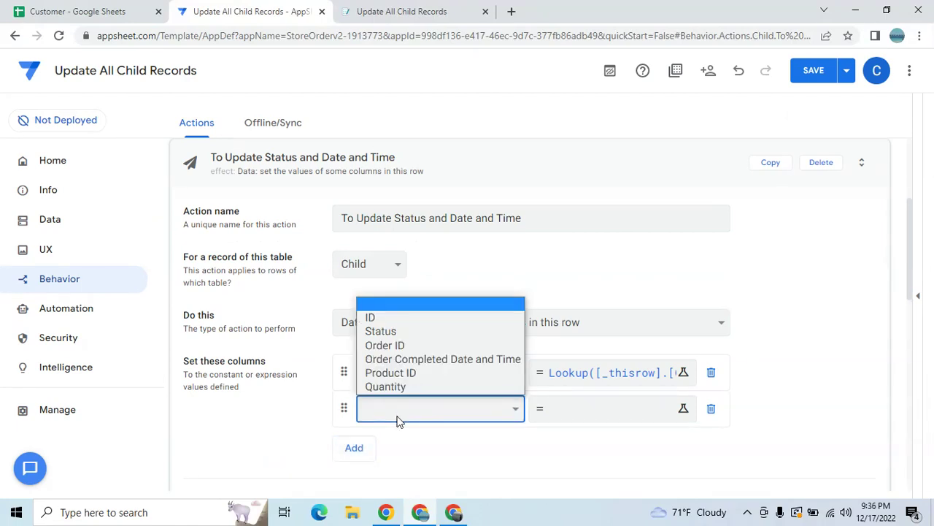
pyautogui.click(399, 360)
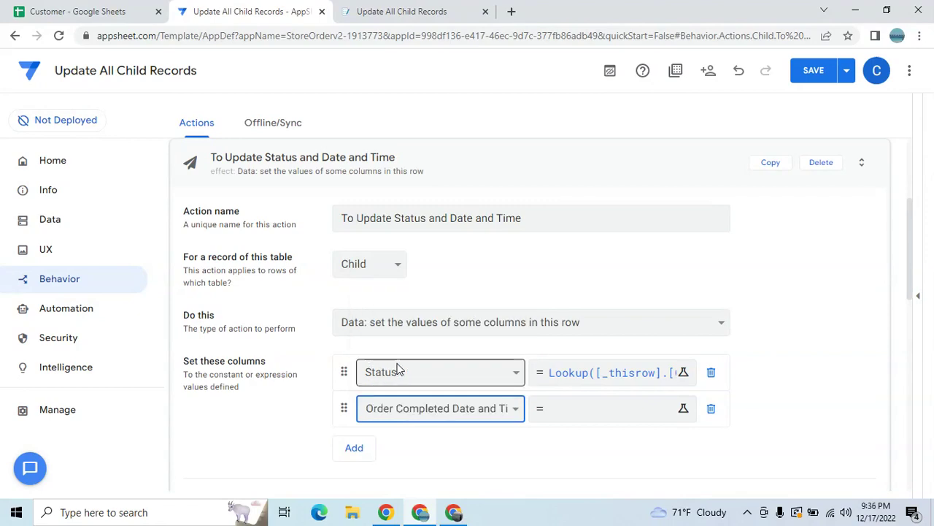
pyautogui.click(568, 410)
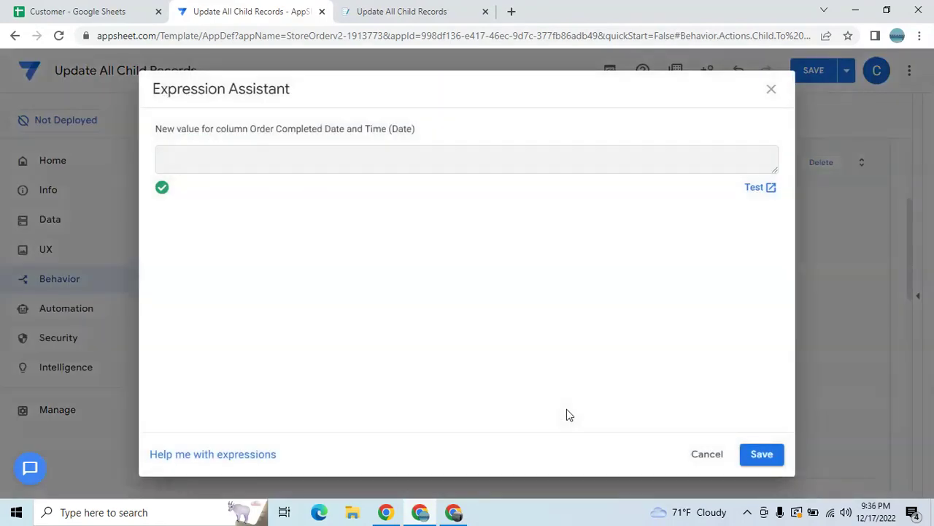
pyautogui.hotkey('ctrl', 'v')
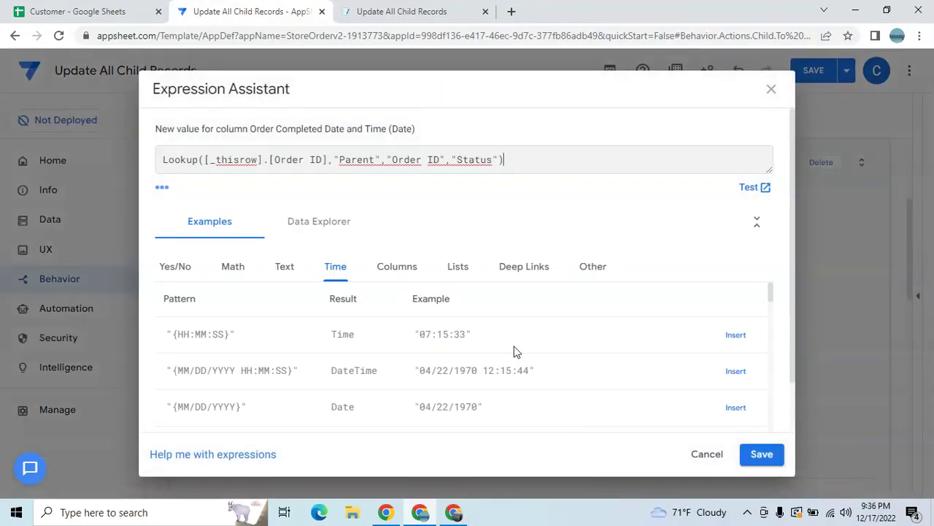
# Replace Status with Order in the last argument of the pasted lookup expression.
pyautogui.click(495, 161)
pyautogui.press('BackSpace')
pyautogui.press('BackSpace')
pyautogui.press('BackSpace')
pyautogui.press('BackSpace')
pyautogui.press('BackSpace')
pyautogui.press('BackSpace')
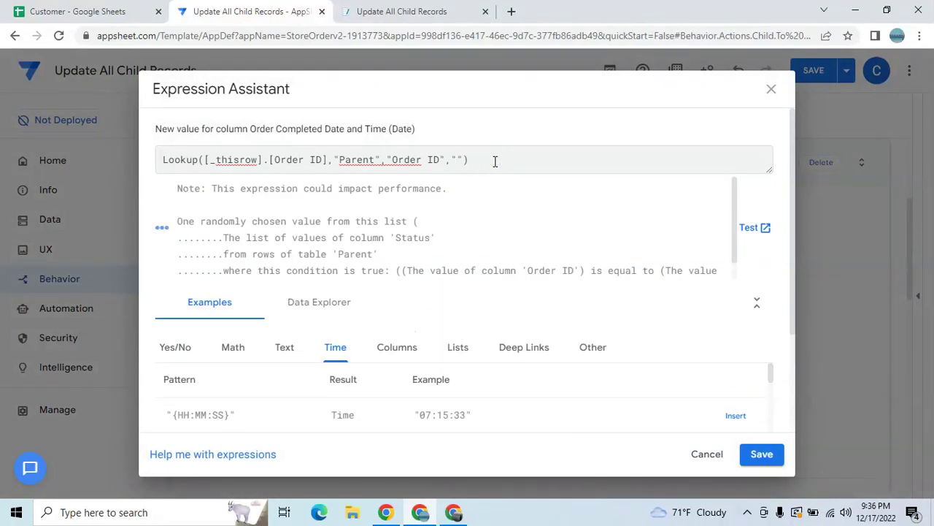
pyautogui.write('Order')
# Find the Parent table's Order Completed Date and Time column in the Data Explorer and copy its name.
pyautogui.click(332, 310)
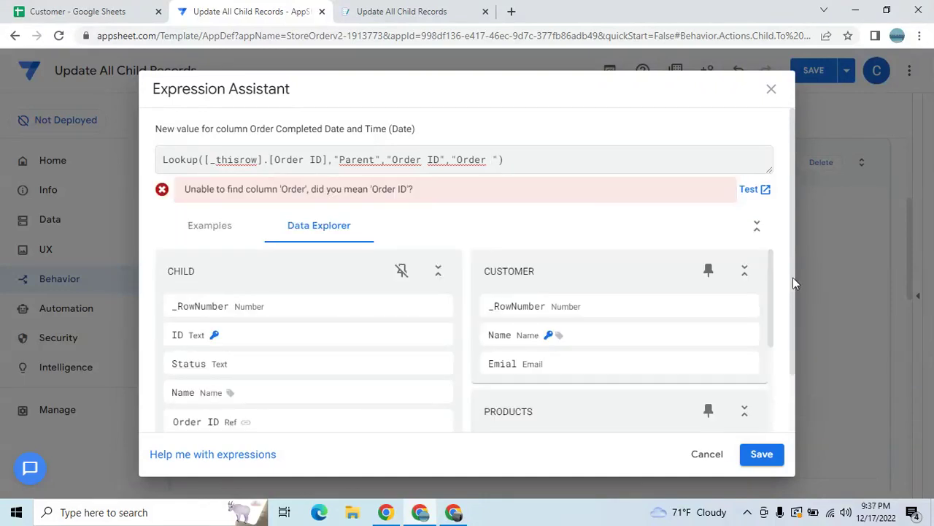
pyautogui.moveTo(794, 278); pyautogui.dragTo(792, 359)
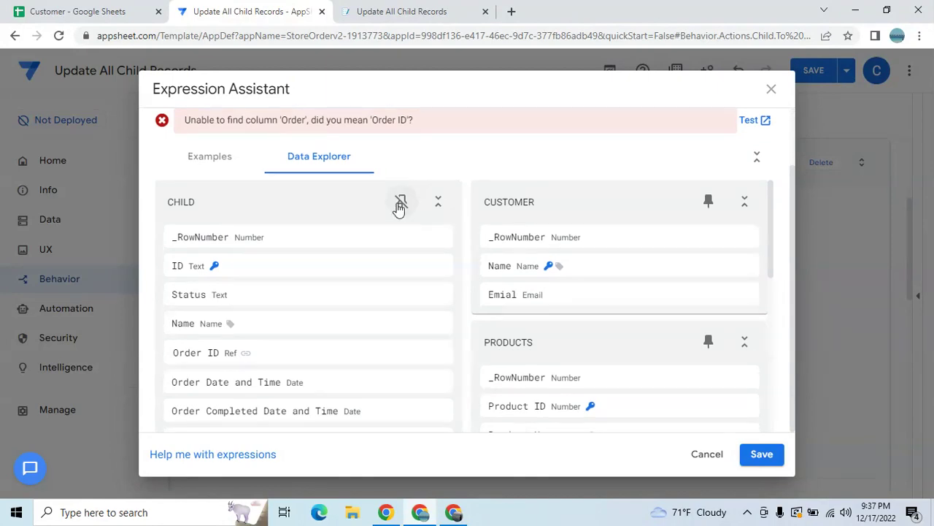
pyautogui.click(437, 201)
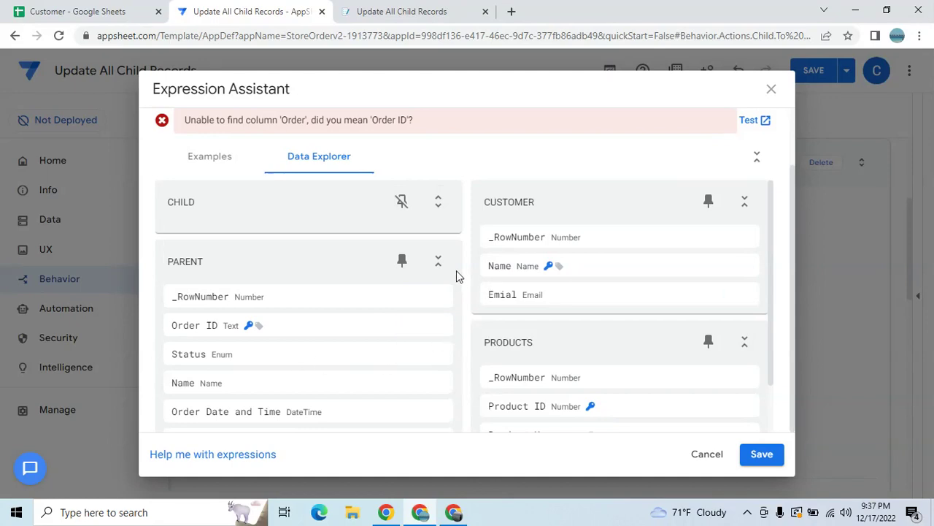
pyautogui.moveTo(771, 269); pyautogui.dragTo(766, 319)
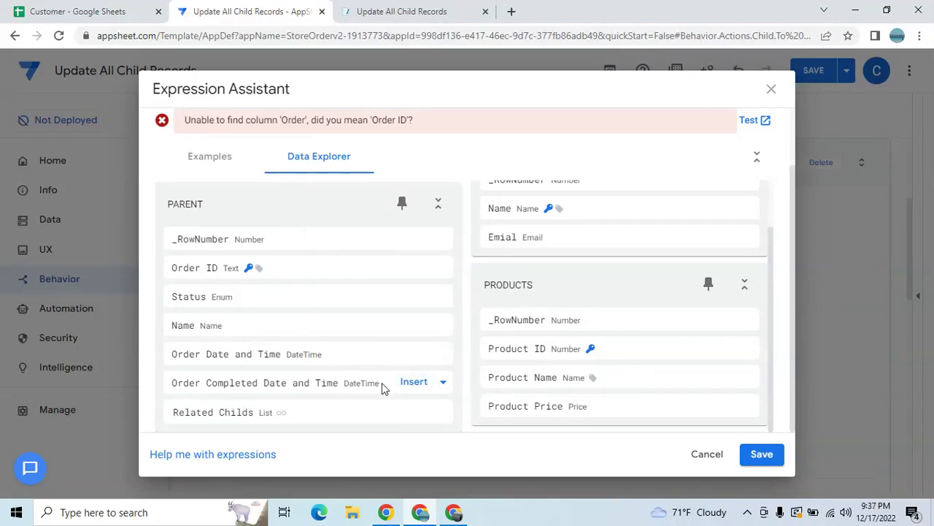
pyautogui.moveTo(342, 385); pyautogui.dragTo(175, 389)
pyautogui.hotkey('ctrl', 'c')
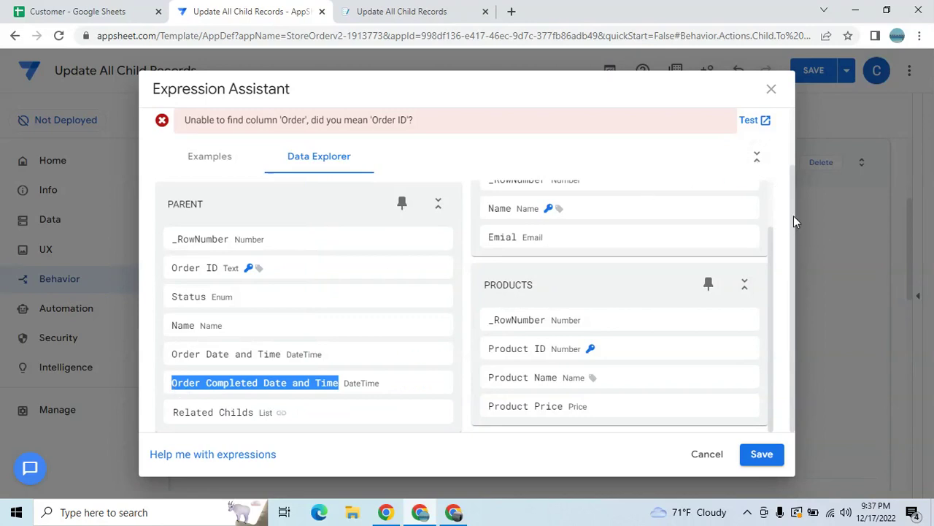
# Correct the expression to Lookup([_thisrow].[Order ID],"Parent","Order ID","Order Completed Date and Time") and save it.
pyautogui.moveTo(793, 215); pyautogui.dragTo(793, 160)
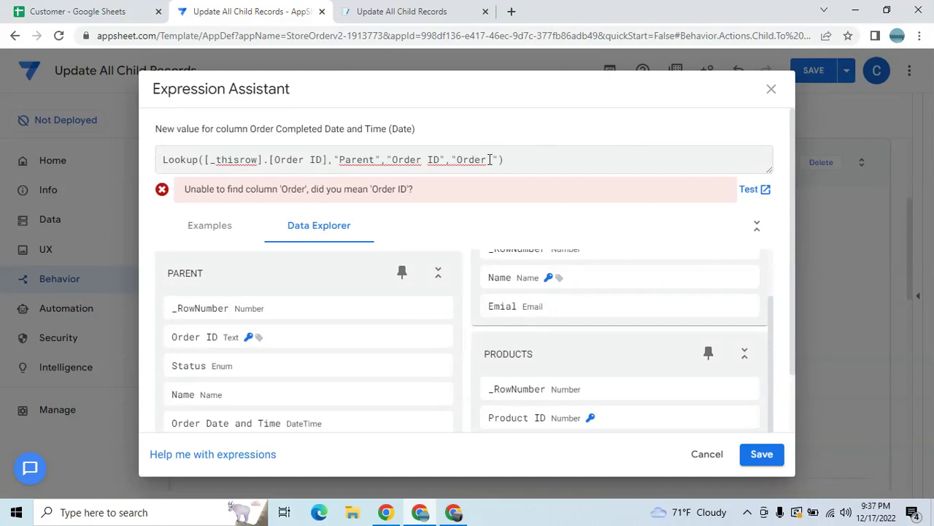
pyautogui.press('BackSpace')
pyautogui.press('BackSpace')
pyautogui.press('BackSpace')
pyautogui.press('BackSpace')
pyautogui.press('BackSpace')
pyautogui.write(')')
pyautogui.hotkey('ctrl', 'v')
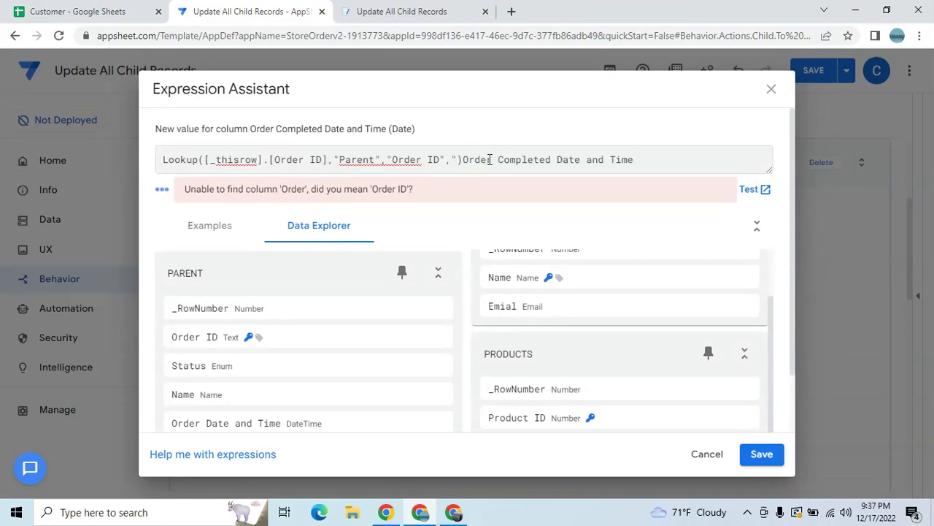
pyautogui.write('")')
pyautogui.click(463, 158)
pyautogui.press('BackSpace')
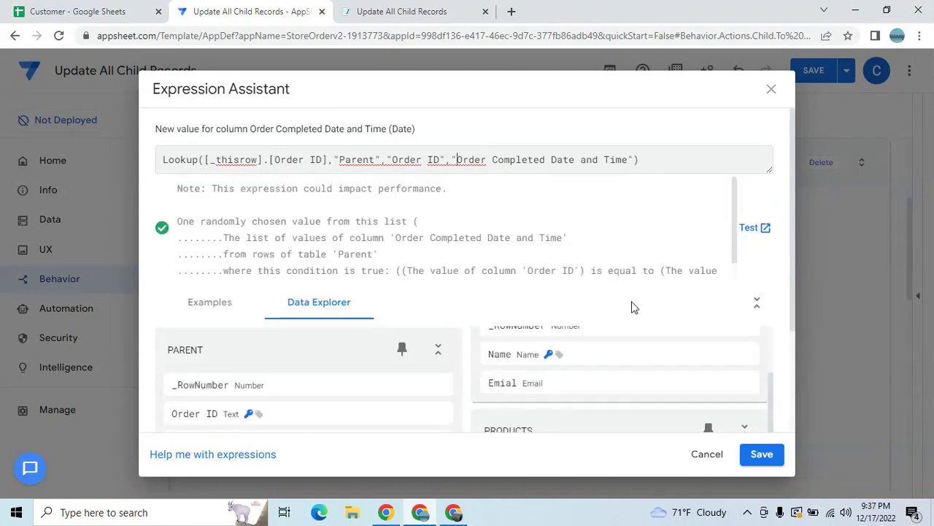
pyautogui.click(755, 453)
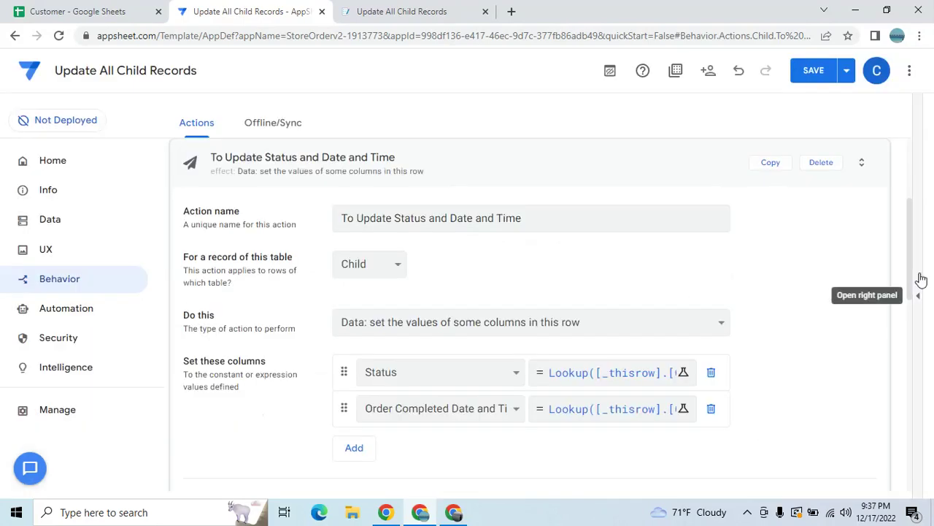
# Set the prominence of the Child action To Update Status and Date and Time to Do not display.
pyautogui.moveTo(911, 262); pyautogui.dragTo(911, 334)
pyautogui.click(570, 306)
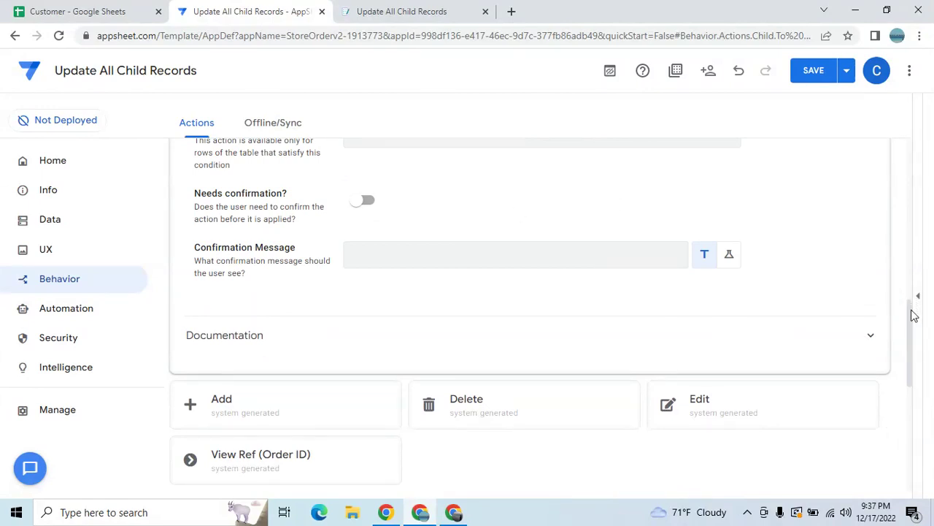
pyautogui.moveTo(912, 319); pyautogui.dragTo(901, 266)
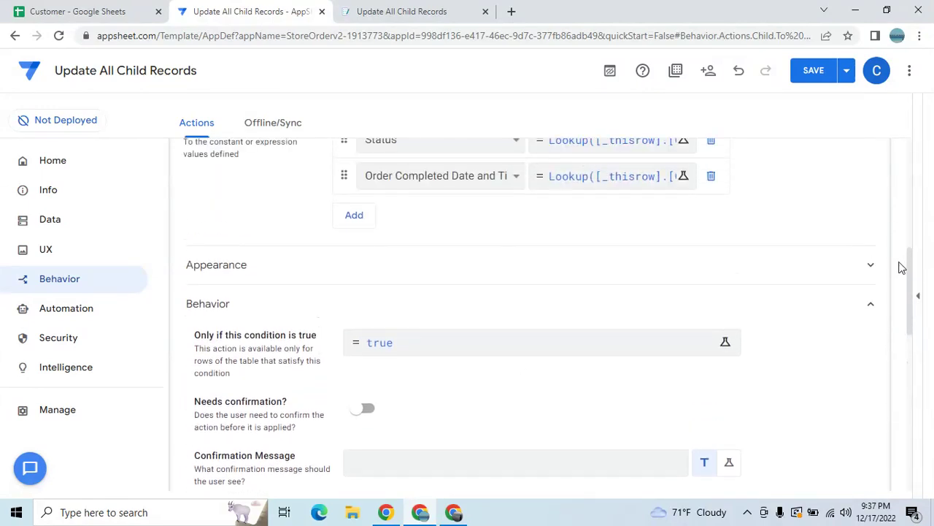
pyautogui.click(749, 267)
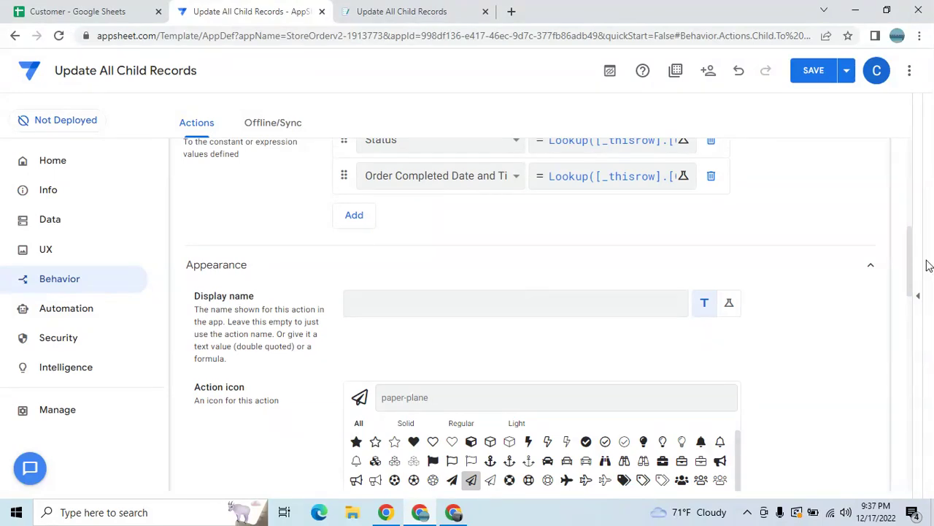
pyautogui.moveTo(909, 265); pyautogui.dragTo(911, 307)
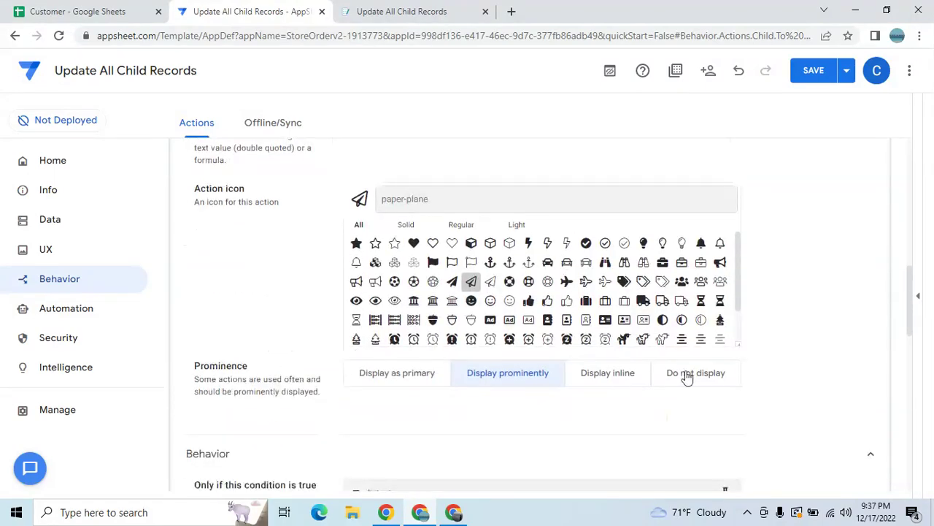
pyautogui.click(692, 377)
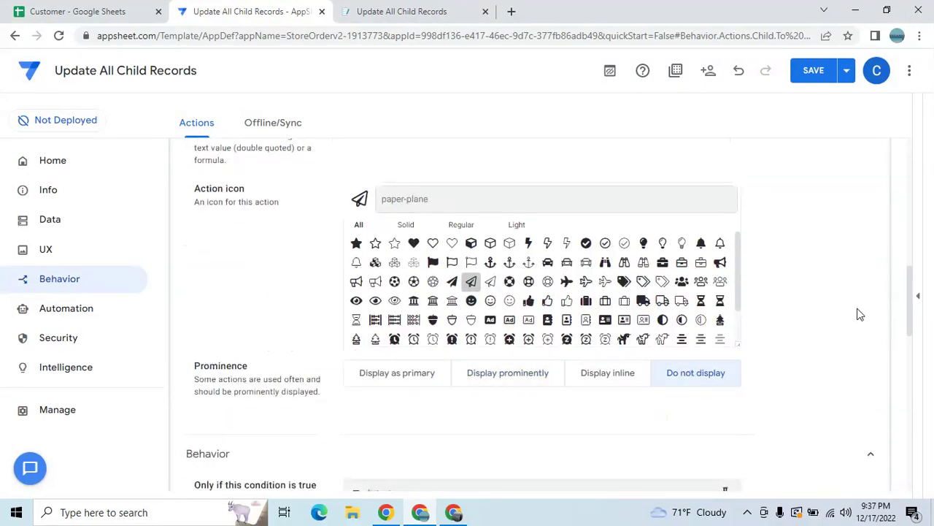
# Create a new action and name it Update Status and Date and Time.
pyautogui.moveTo(910, 293); pyautogui.dragTo(907, 162)
pyautogui.click(214, 222)
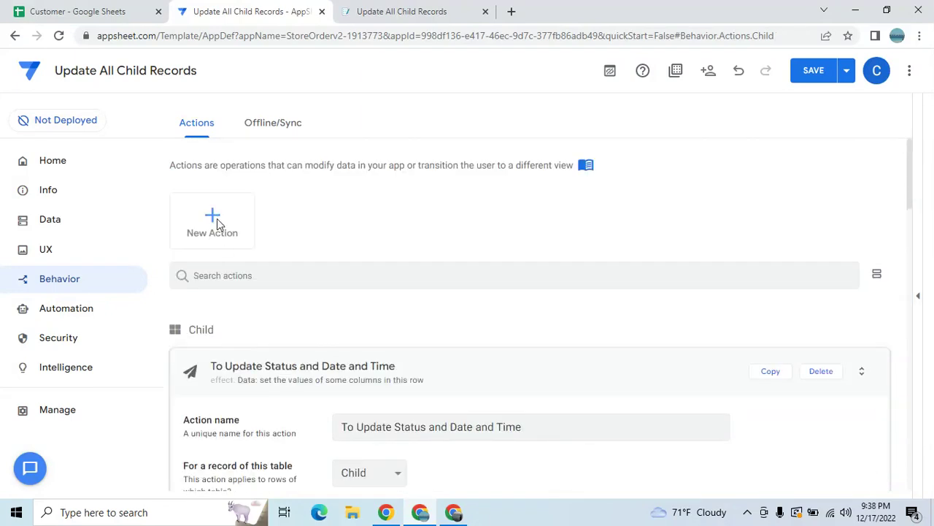
pyautogui.click(287, 379)
pyautogui.moveTo(911, 175); pyautogui.dragTo(909, 401)
pyautogui.click(496, 173)
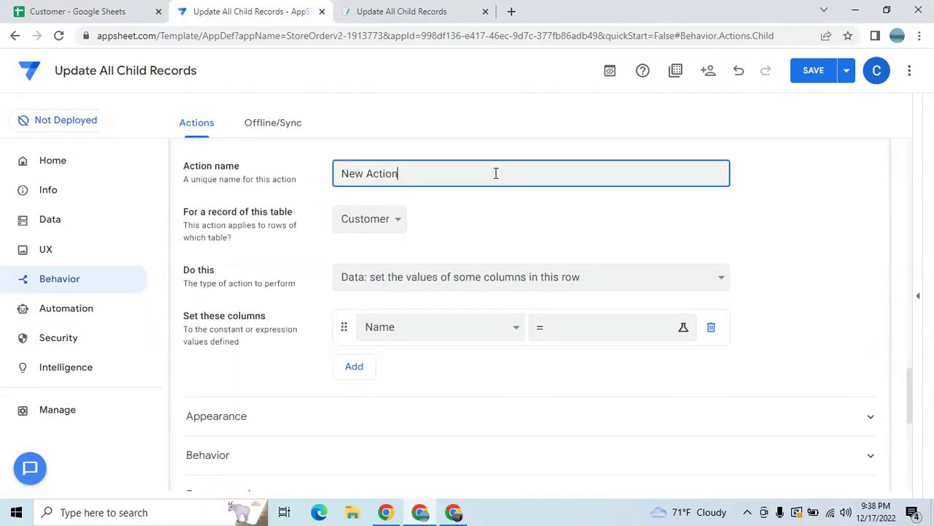
pyautogui.press('BackSpace')
pyautogui.press('BackSpace')
pyautogui.press('BackSpace')
pyautogui.press('BackSpace')
pyautogui.press('BackSpace')
pyautogui.press('BackSpace')
pyautogui.press('BackSpace')
pyautogui.press('BackSpace')
pyautogui.press('BackSpace')
pyautogui.press('BackSpace')
pyautogui.write('Update Status and D')
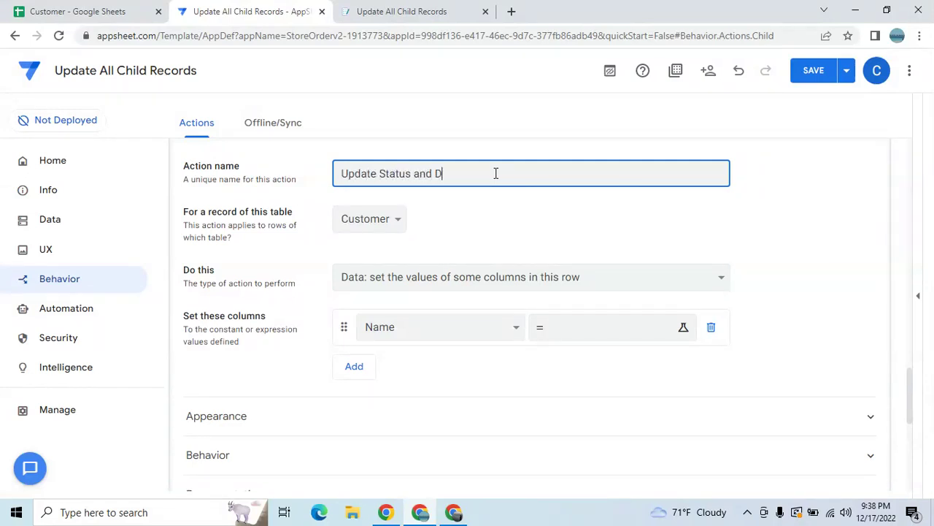
pyautogui.write('ate and Time')
# Make the new action execute an action on a set of rows and apply it to records of the Parent table.
pyautogui.click(401, 280)
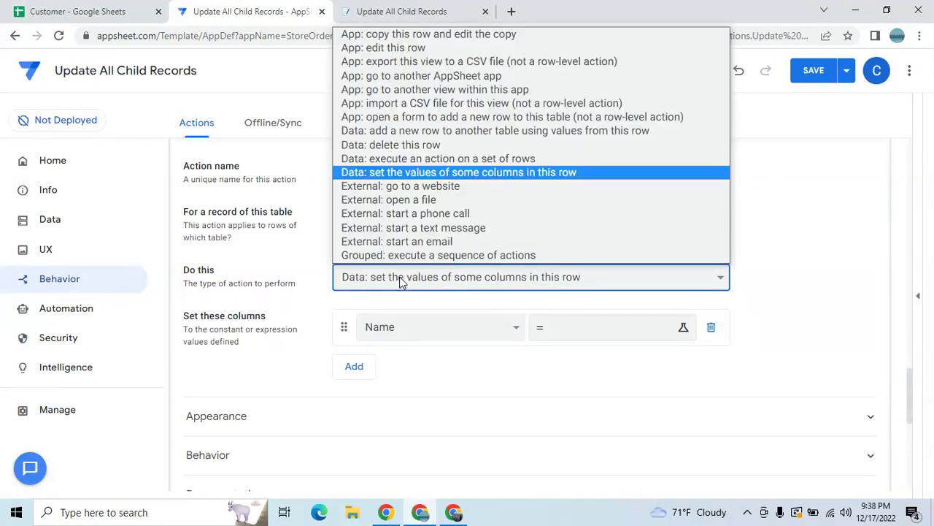
pyautogui.click(443, 160)
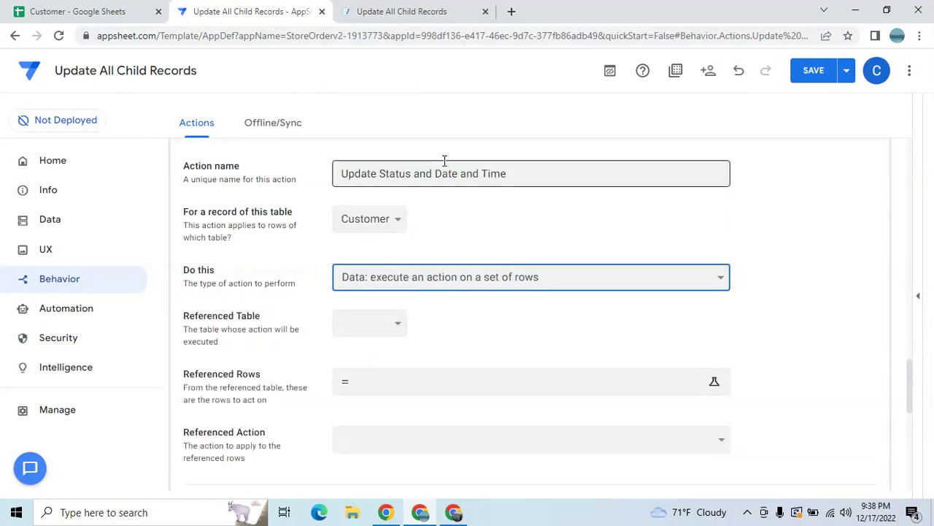
pyautogui.click(352, 226)
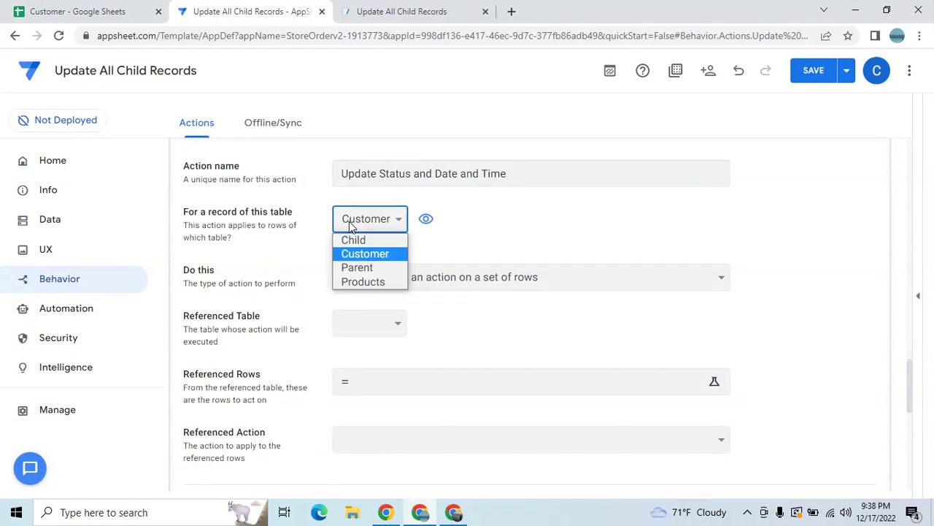
pyautogui.click(356, 268)
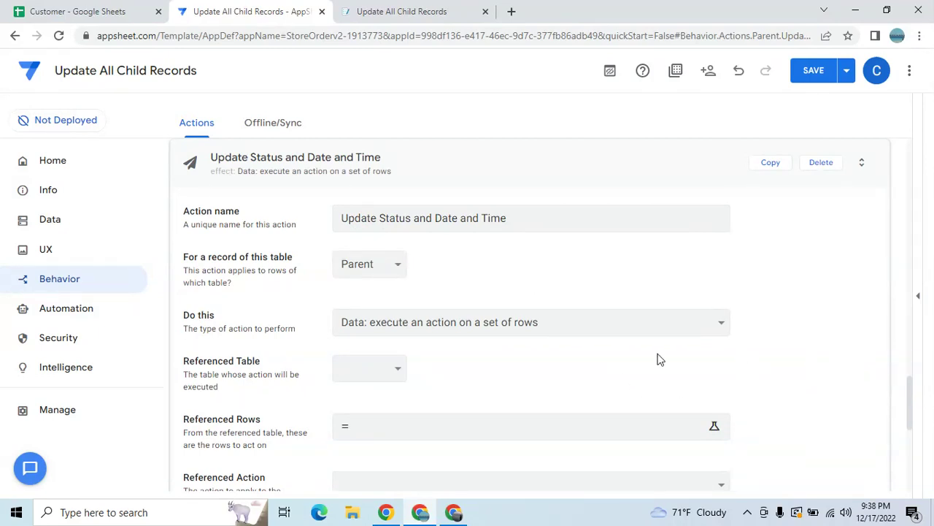
# Set the referenced table to Child and the referenced action to To Update Status and Date and Time, and open the Referenced Rows expression.
pyautogui.click(392, 372)
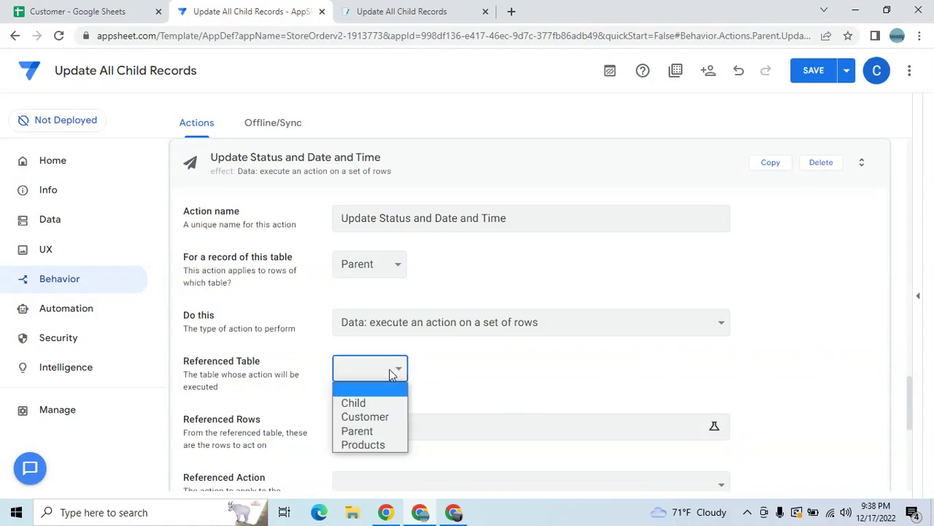
pyautogui.click(368, 404)
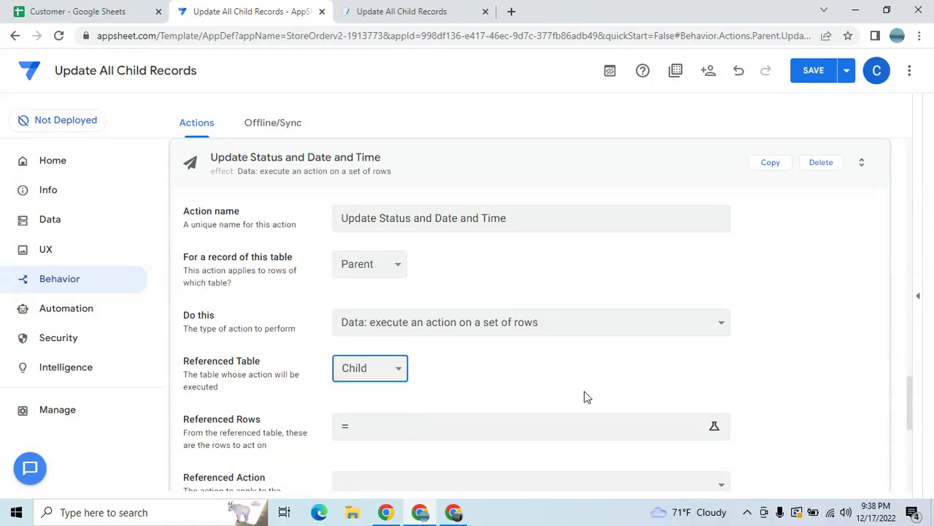
pyautogui.moveTo(911, 390); pyautogui.dragTo(910, 417)
pyautogui.click(630, 350)
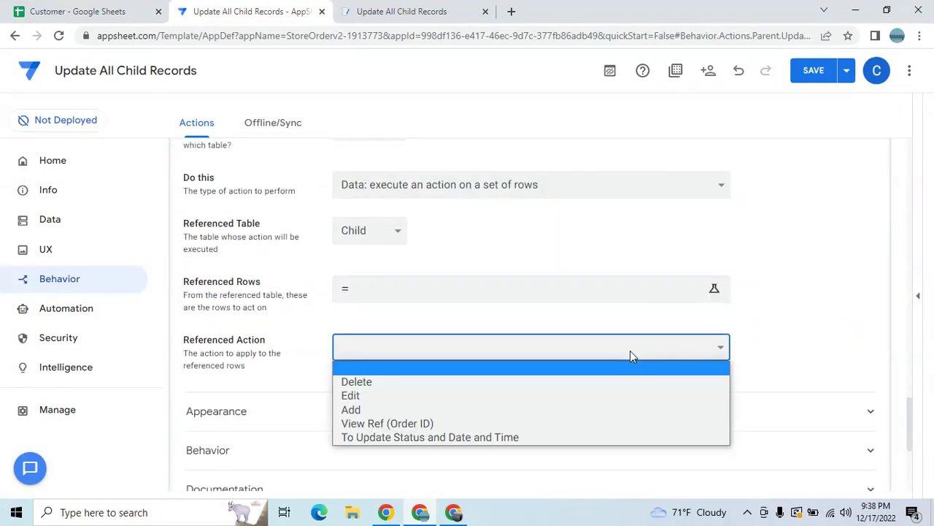
pyautogui.click(486, 437)
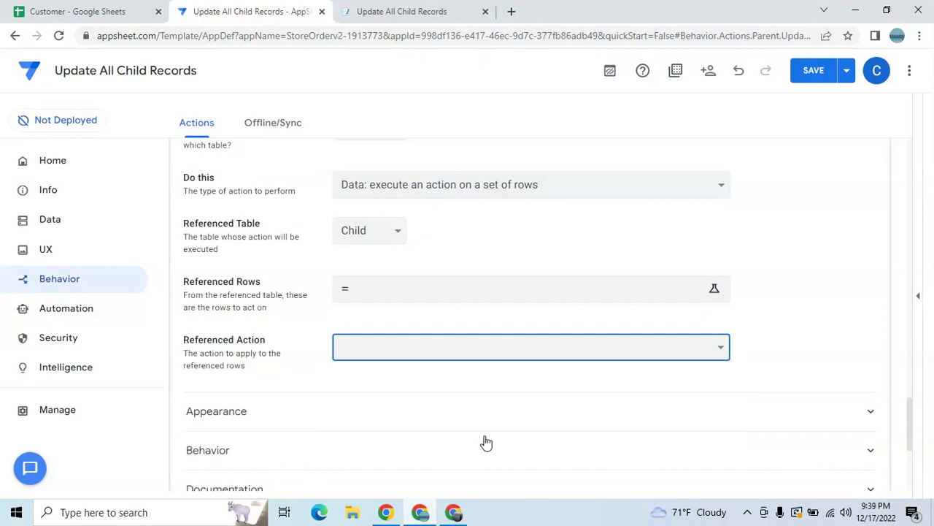
pyautogui.click(416, 298)
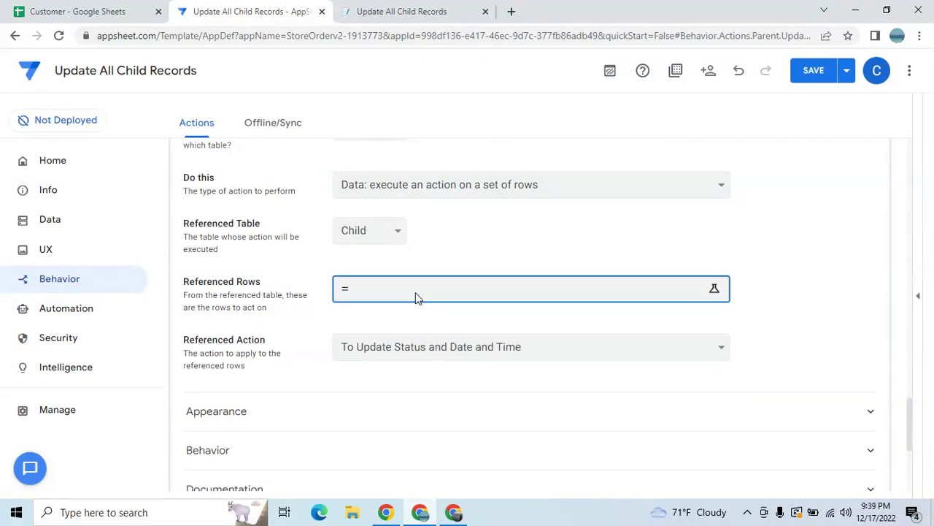
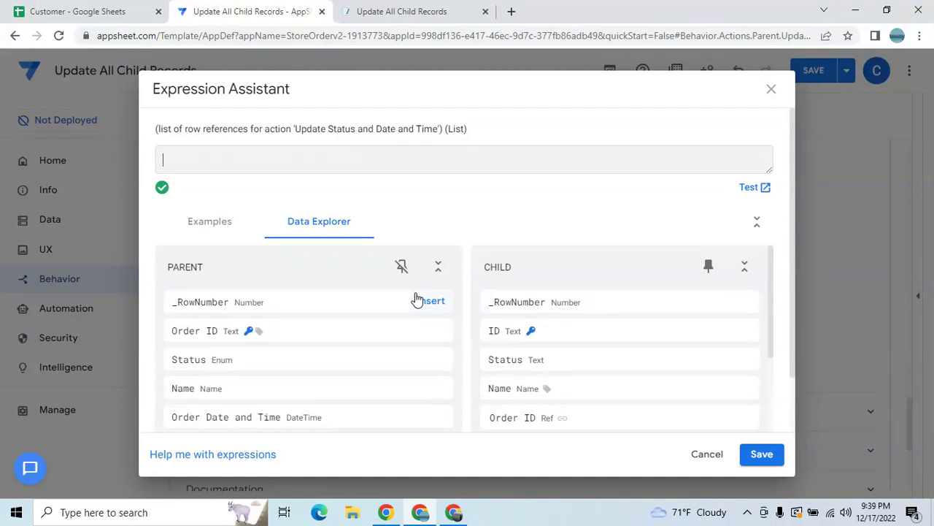
pyautogui.click(418, 300)
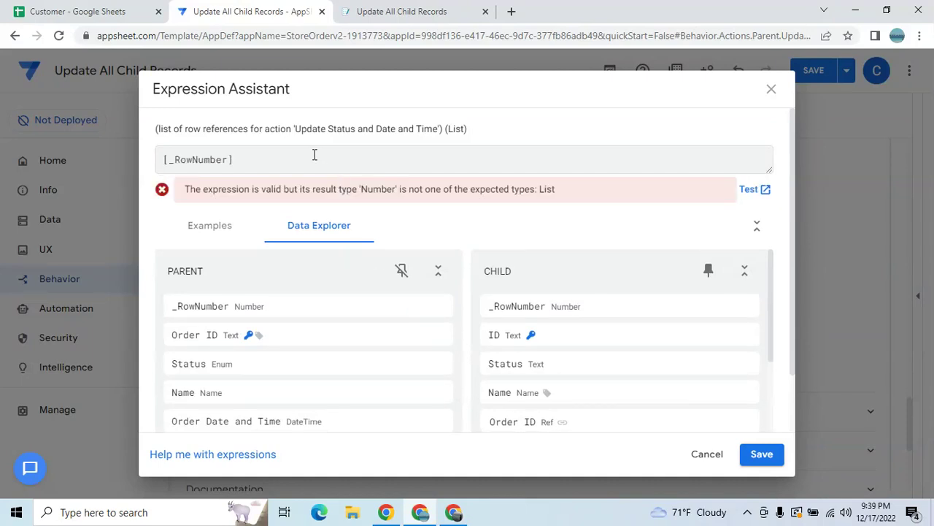
pyautogui.press('BackSpace')
pyautogui.press('BackSpace')
pyautogui.press('BackSpace')
pyautogui.press('BackSpace')
pyautogui.press('BackSpace')
pyautogui.press('BackSpace')
pyautogui.press('BackSpace')
pyautogui.press('BackSpace')
pyautogui.press('BackSpace')
pyautogui.press('BackSpace')
pyautogui.press('BackSpace')
pyautogui.press('BackSpace')
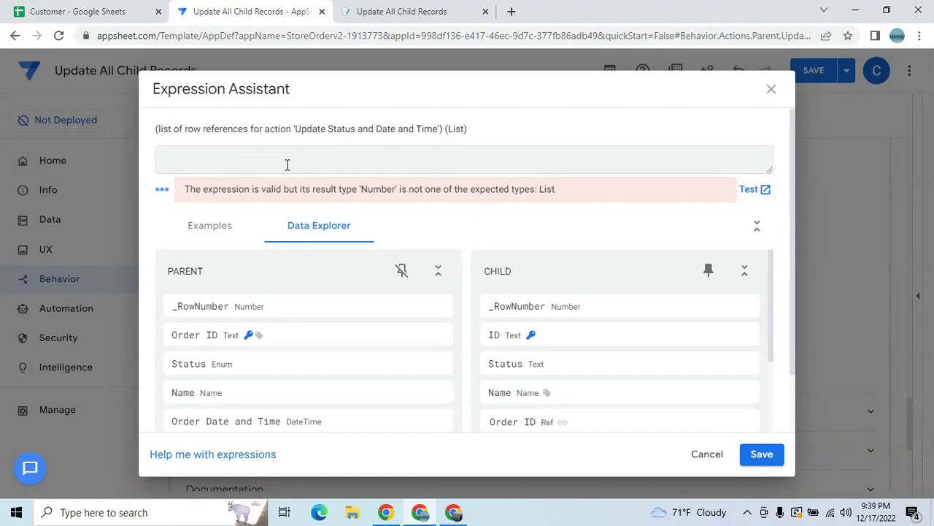
# Enter Orderby(Filter("Child",[Order ID]=[_thisrow].[Order ID]),[_rownumber],true) as the Referenced Rows expression and save it.
pyautogui.write('Order')
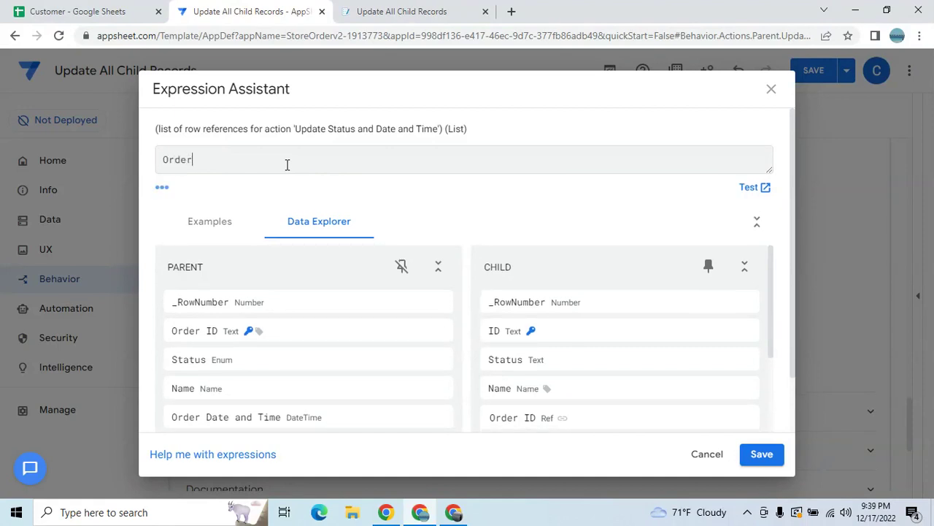
pyautogui.write('by(Filter("Child')
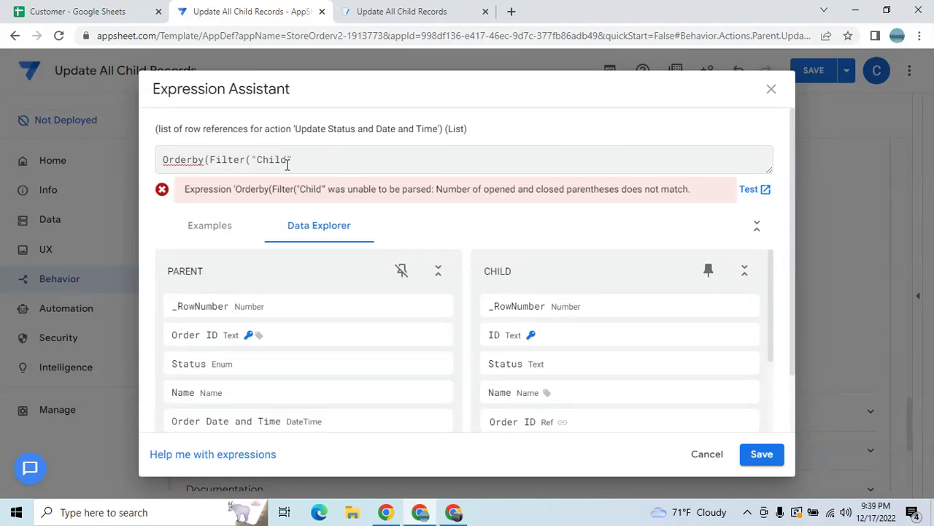
pyautogui.write(',[')
pyautogui.press('BackSpace')
pyautogui.write('[Order ID]=')
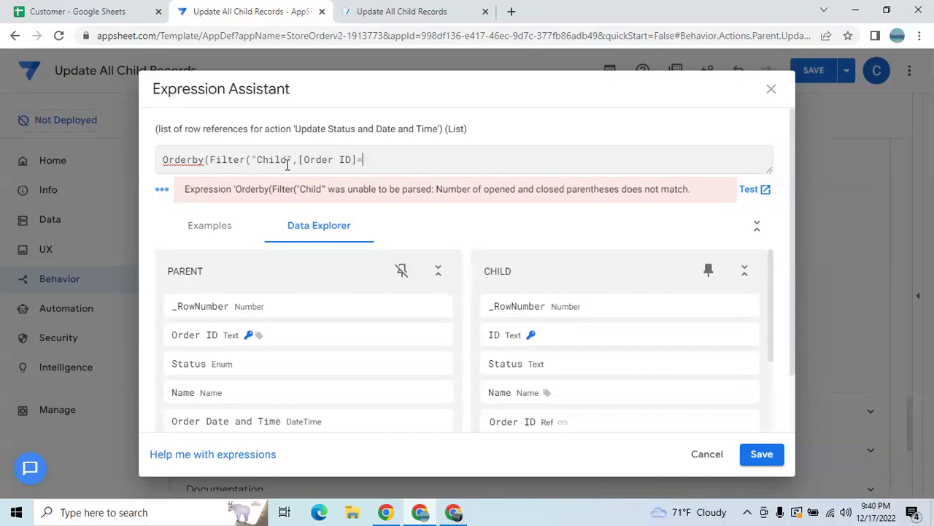
pyautogui.write('[_thisrow].[Order ')
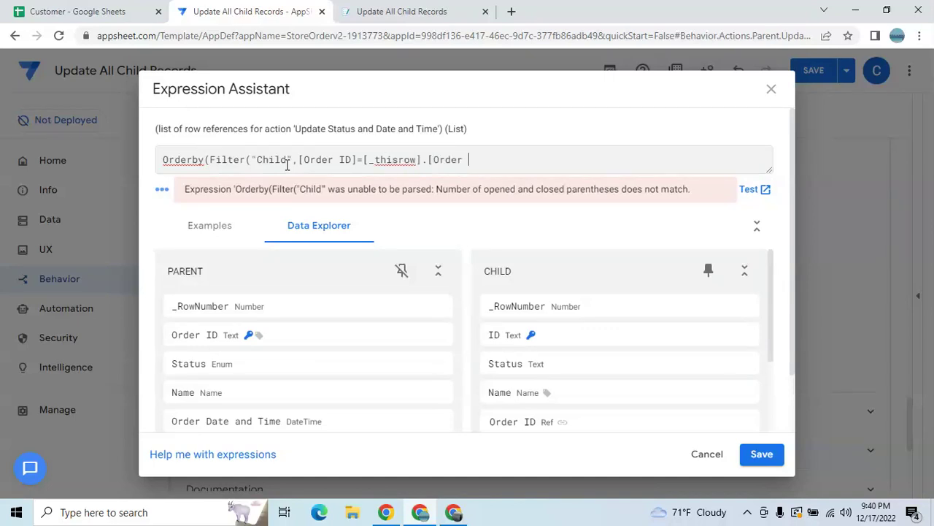
pyautogui.write('ID]')
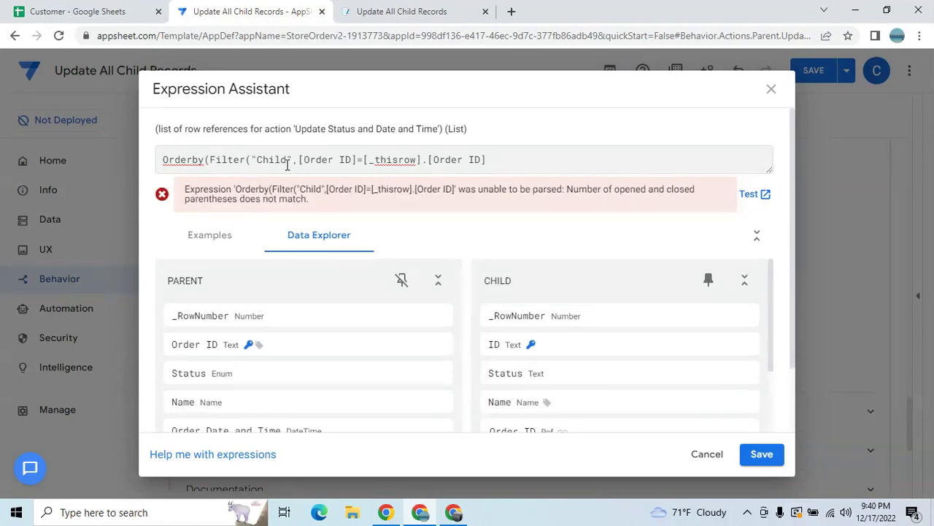
pyautogui.write('),')
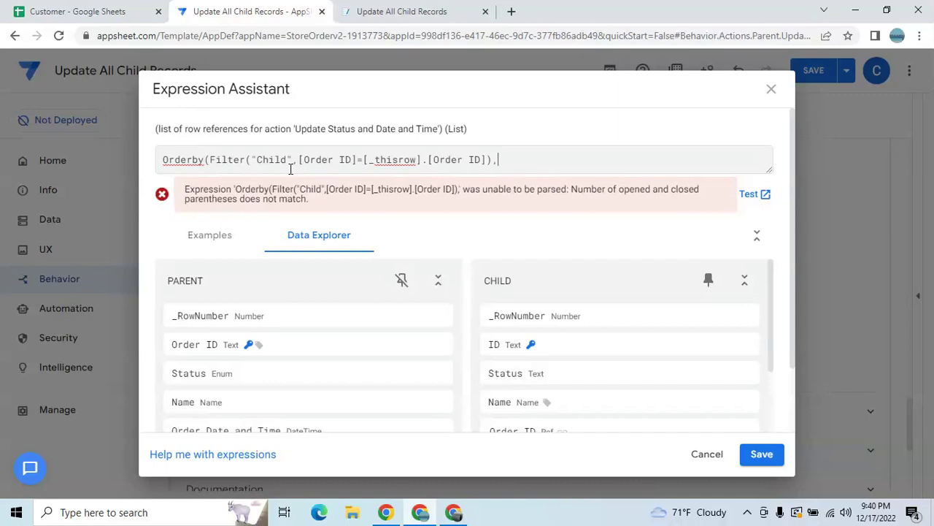
pyautogui.write('[_rownumber')
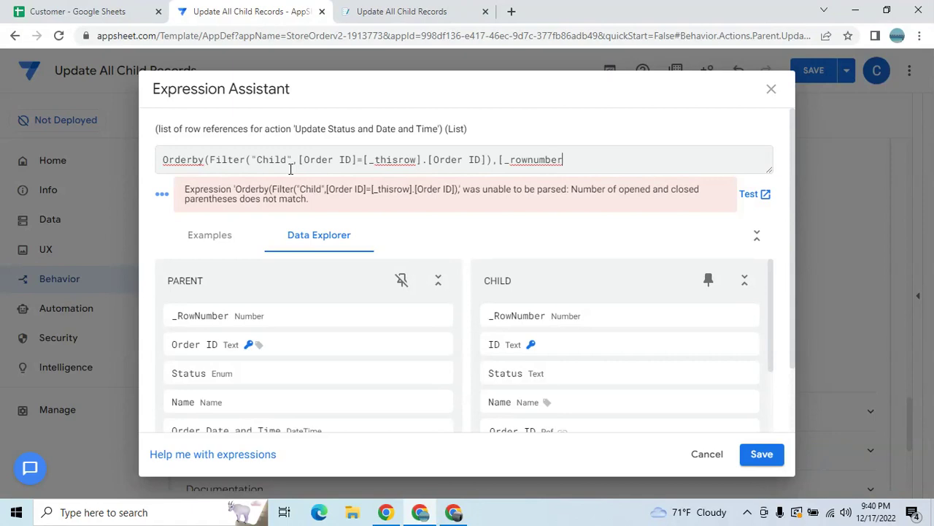
pyautogui.write('],true)')
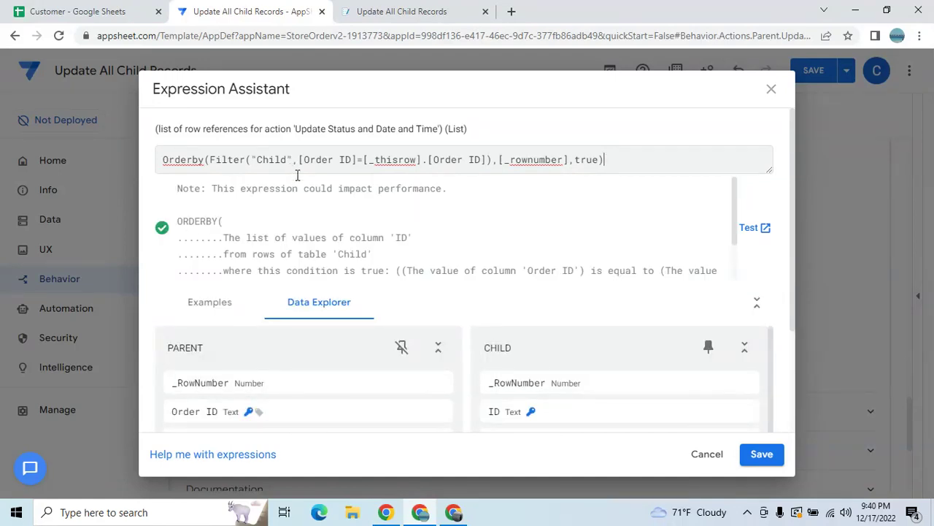
pyautogui.click(770, 455)
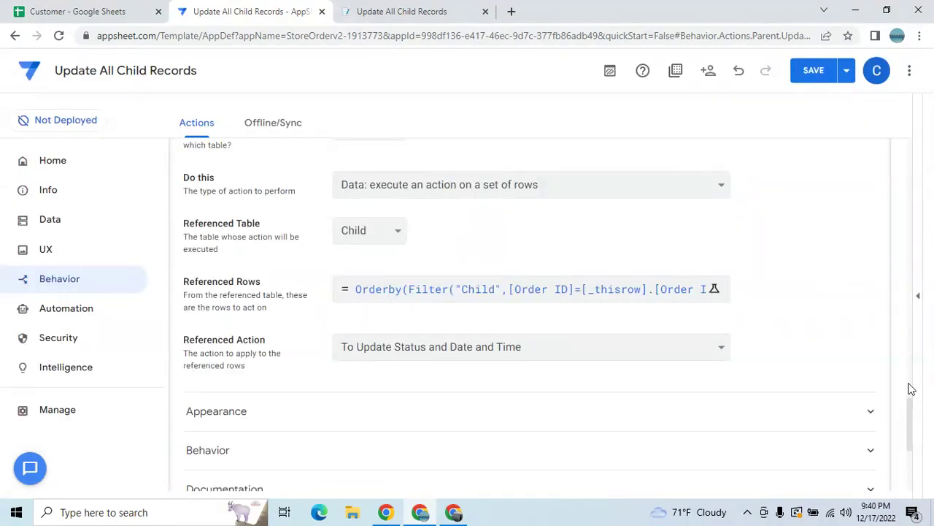
# Set the Parent action's prominence to Do not display and save the app.
pyautogui.scroll(-1, 910, 431)
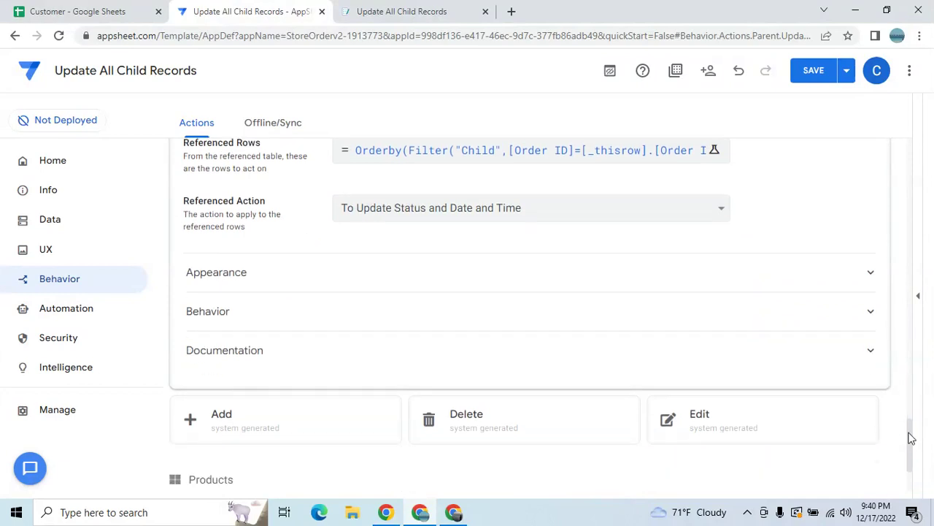
pyautogui.click(657, 267)
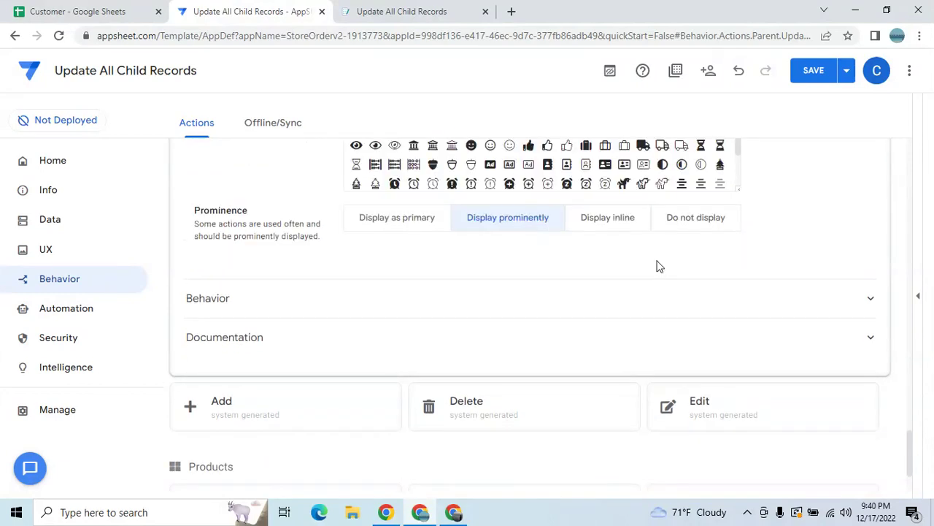
pyautogui.click(706, 222)
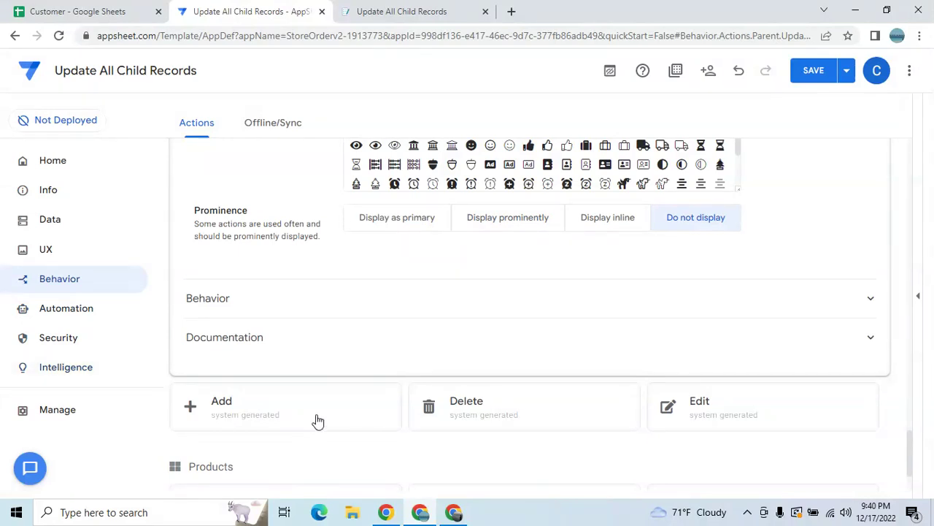
pyautogui.click(816, 79)
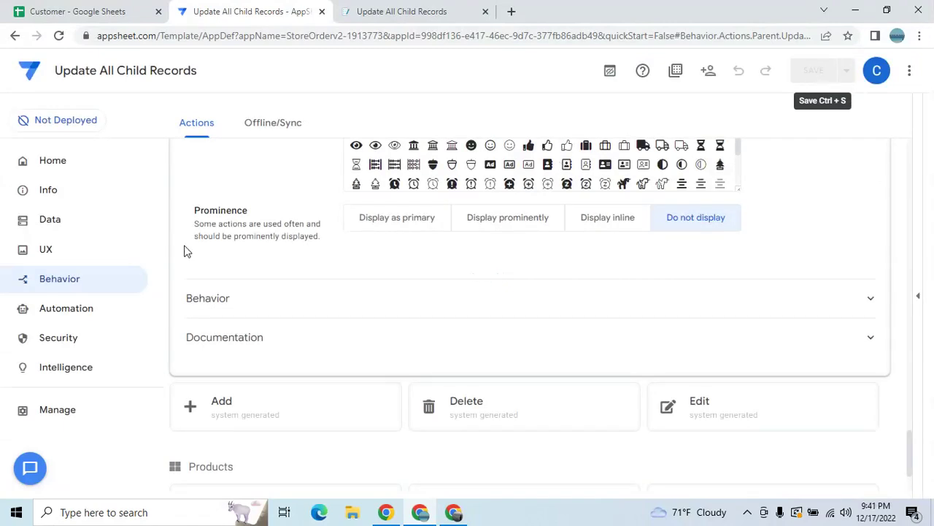
# Filter the app's UX views by "form" and open the Parent_Form view for editing.
pyautogui.click(58, 313)
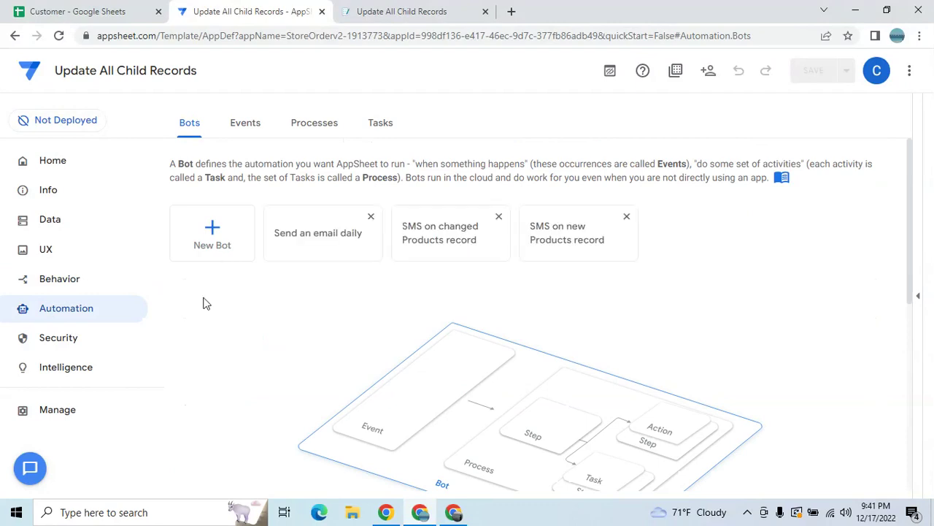
pyautogui.click(48, 248)
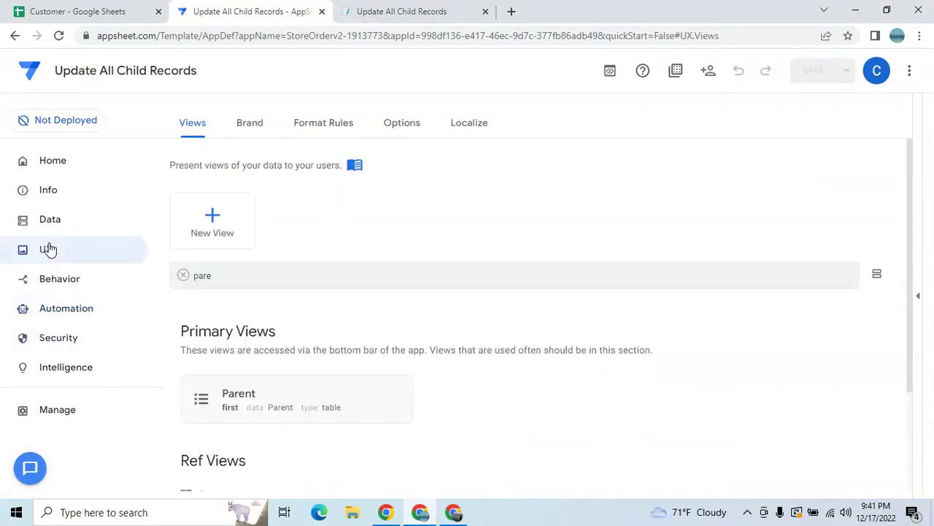
pyautogui.doubleClick(229, 280)
pyautogui.press('BackSpace')
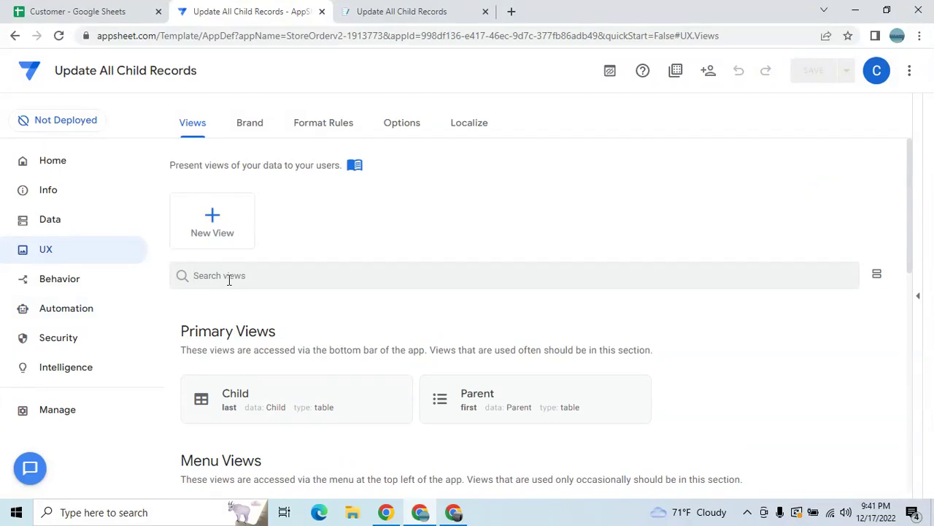
pyautogui.write('fi')
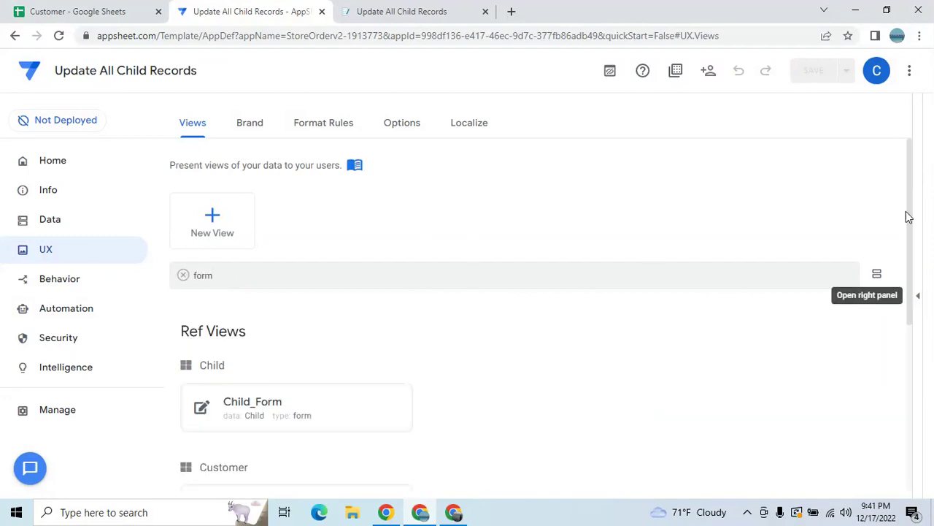
pyautogui.moveTo(909, 219); pyautogui.dragTo(905, 398)
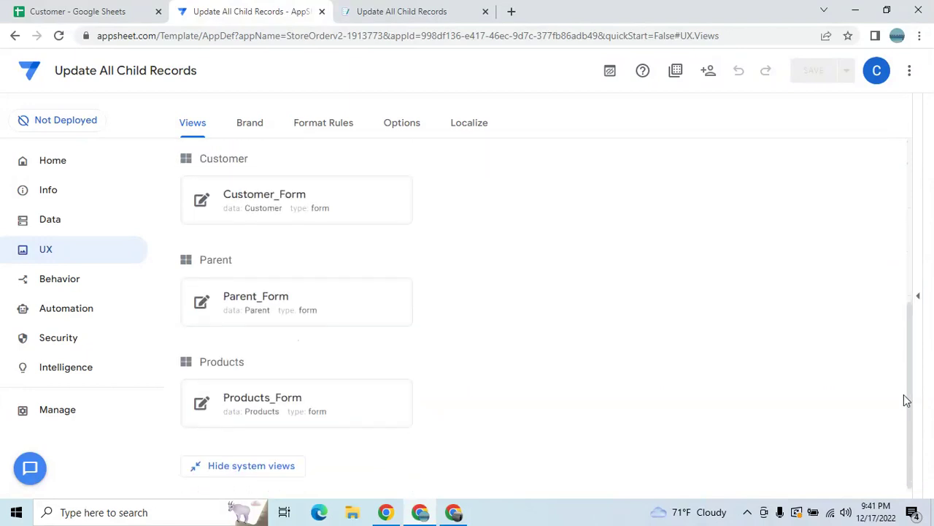
pyautogui.click(370, 297)
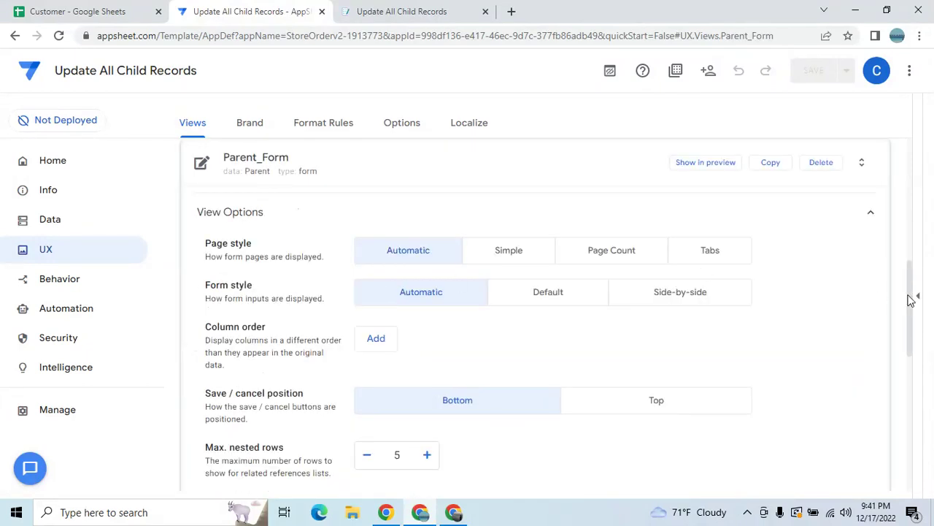
# Set the Finish view of Parent_Form to Parent_Detail.
pyautogui.moveTo(912, 289); pyautogui.dragTo(893, 269)
pyautogui.click(893, 269)
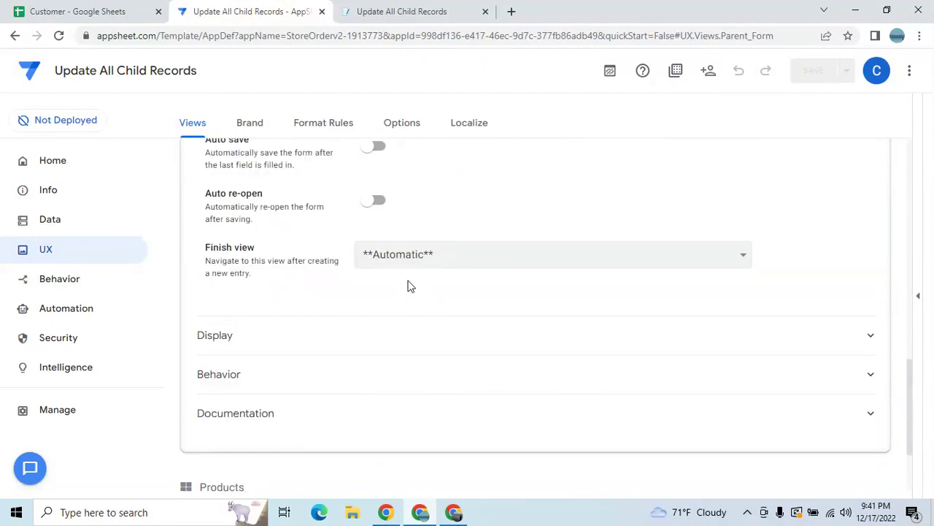
pyautogui.click(414, 255)
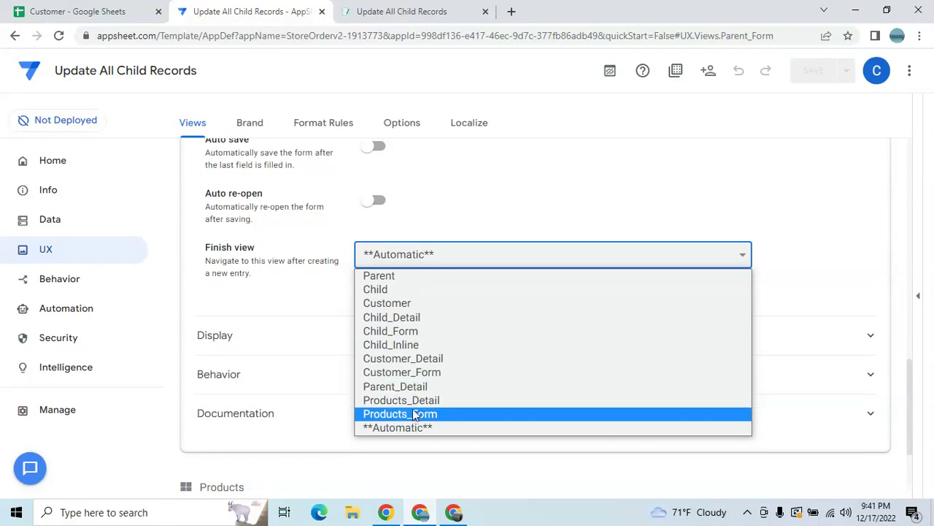
pyautogui.click(414, 386)
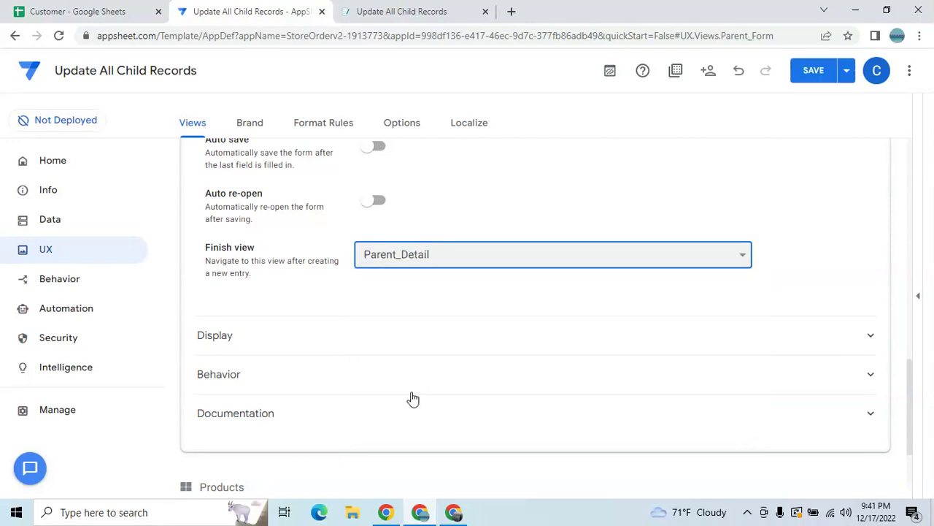
# Set Parent_Form's Form Saved event action to Update Status and Date and Time, and save the app.
pyautogui.click(331, 378)
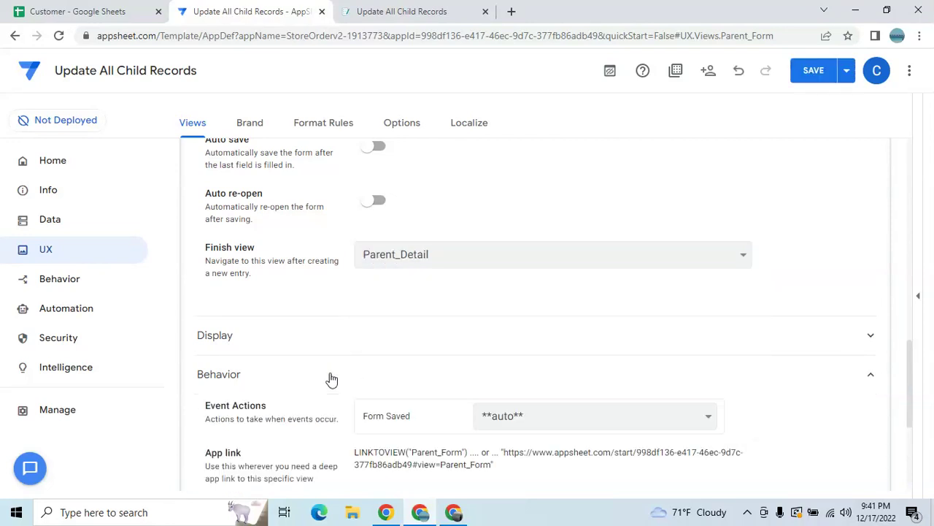
pyautogui.click(594, 414)
pyautogui.click(591, 393)
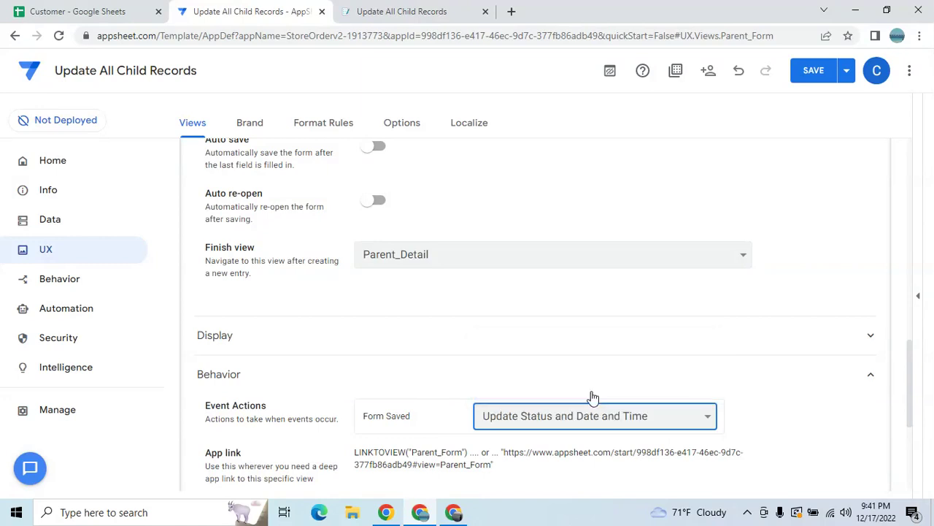
pyautogui.click(816, 71)
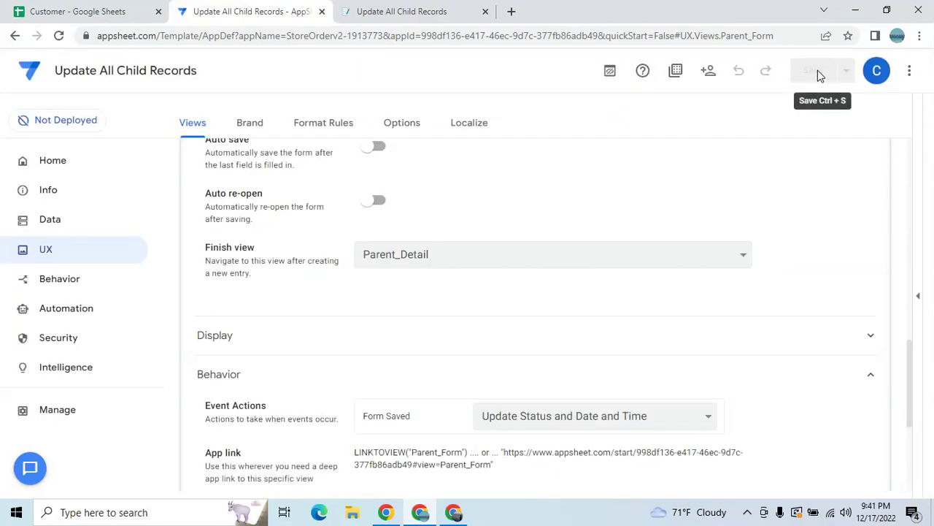
# Switch to the running app, sync it, delete the completed order from the Parent view, and check the Child view.
pyautogui.click(433, 16)
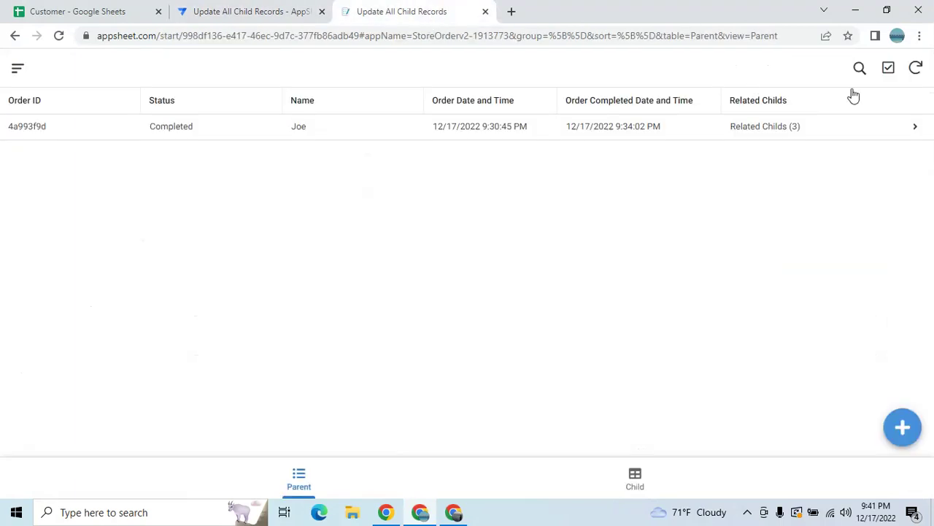
pyautogui.click(919, 68)
pyautogui.click(888, 69)
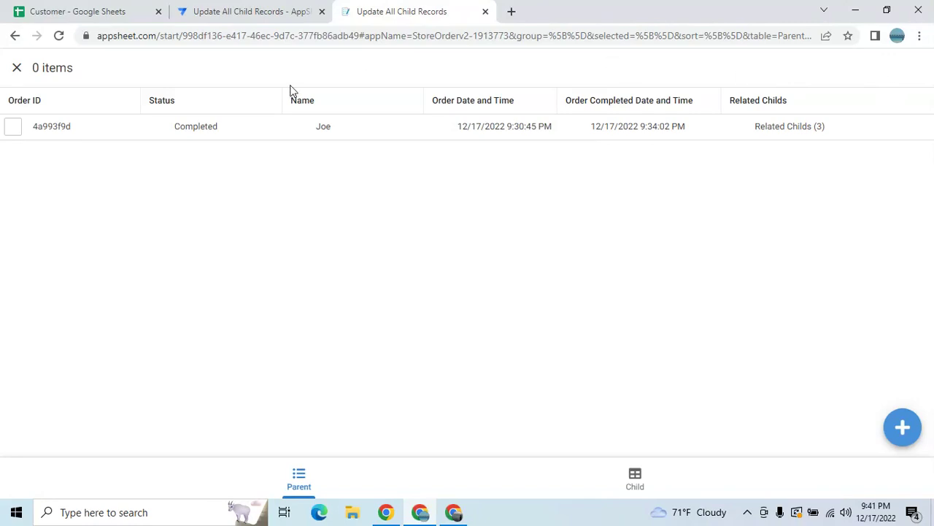
pyautogui.click(13, 131)
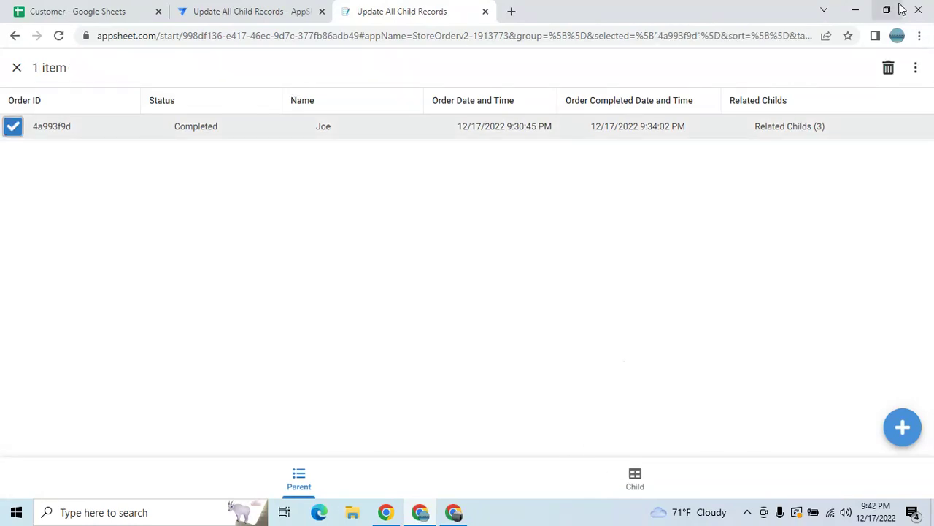
pyautogui.click(887, 69)
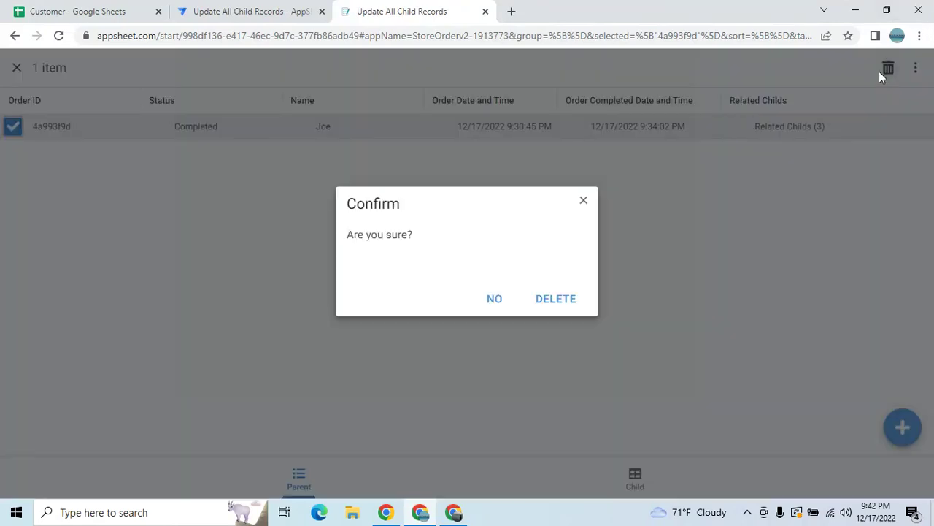
pyautogui.click(557, 298)
pyautogui.click(634, 478)
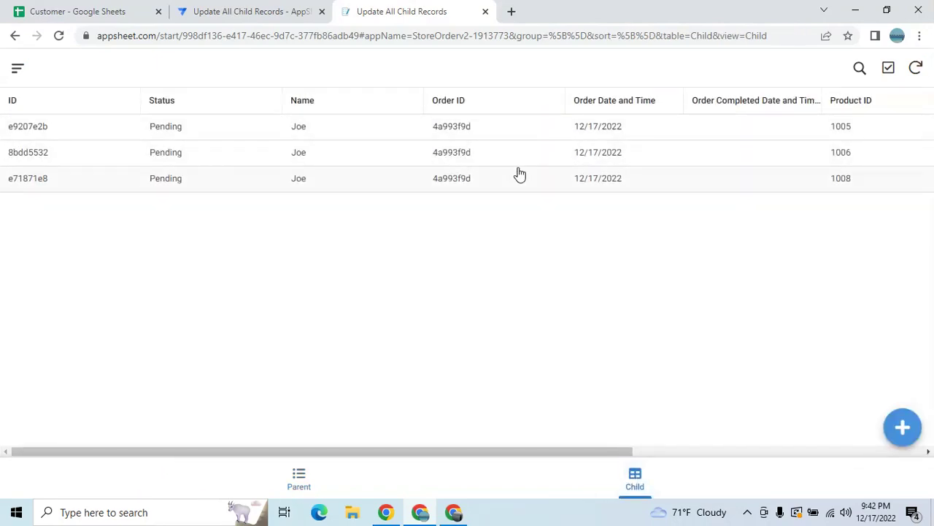
pyautogui.click(288, 488)
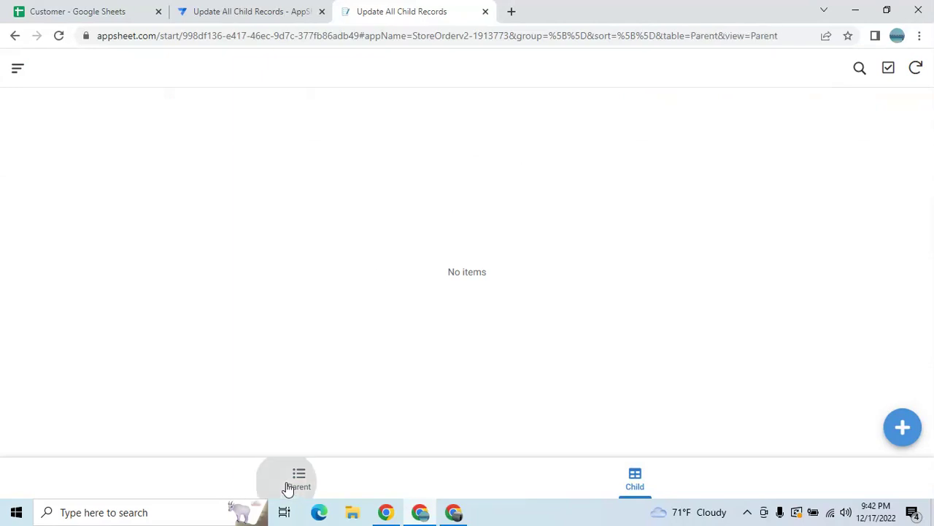
# Start a new Parent order with the status Pending and the first customer name offered.
pyautogui.click(902, 429)
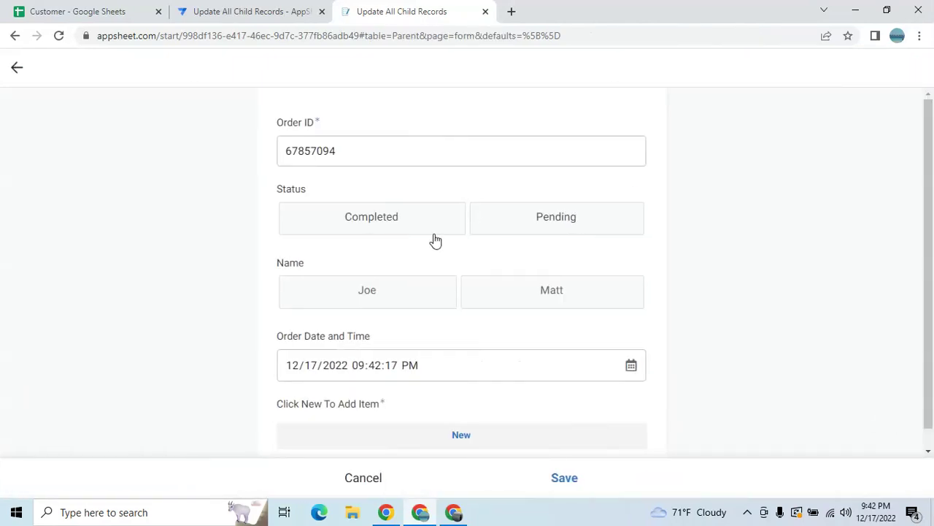
pyautogui.click(537, 232)
pyautogui.click(392, 305)
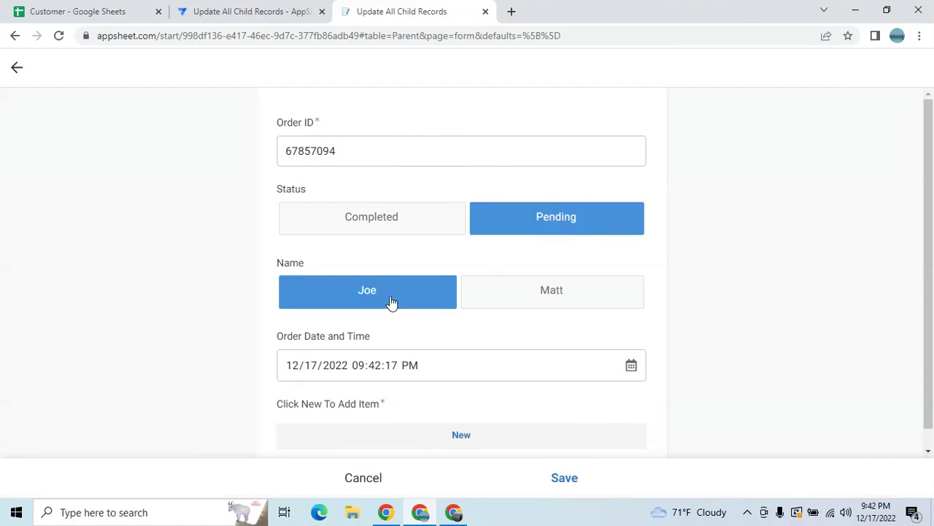
# Add an item to the new order with Product ID 1005 and a quantity of 1, and save it.
pyautogui.click(488, 438)
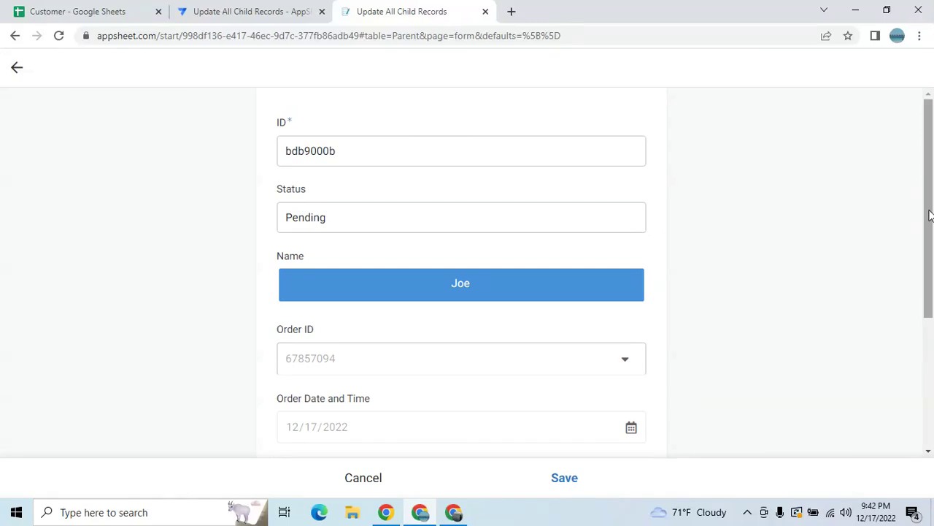
pyautogui.moveTo(930, 215); pyautogui.dragTo(925, 347)
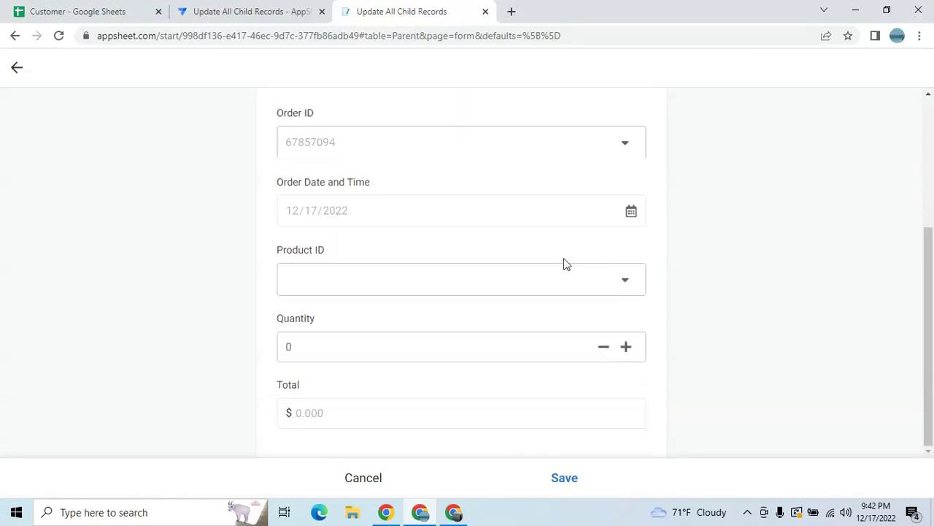
pyautogui.click(549, 280)
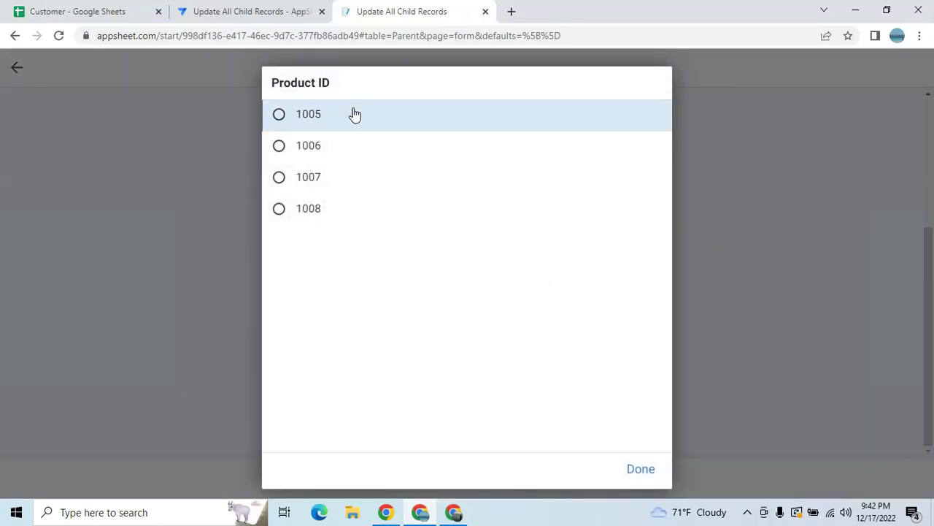
pyautogui.click(355, 114)
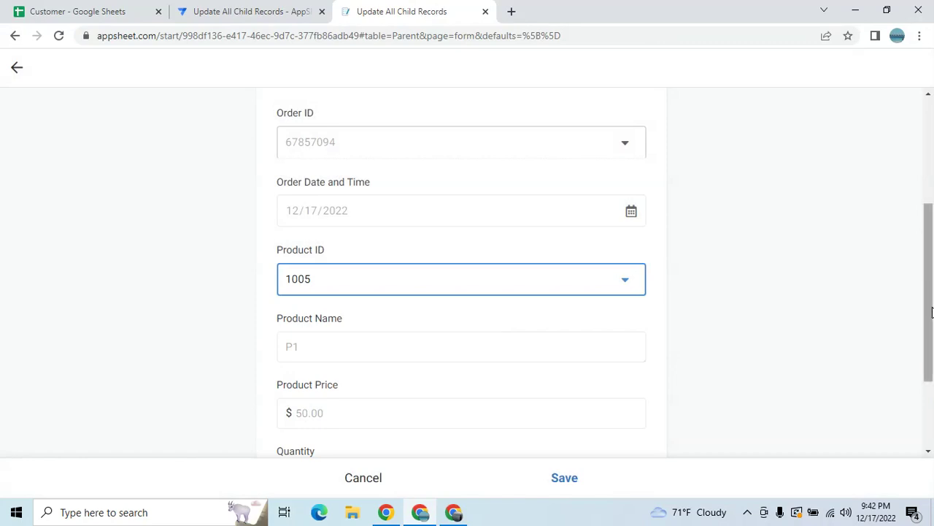
pyautogui.moveTo(932, 312); pyautogui.dragTo(930, 376)
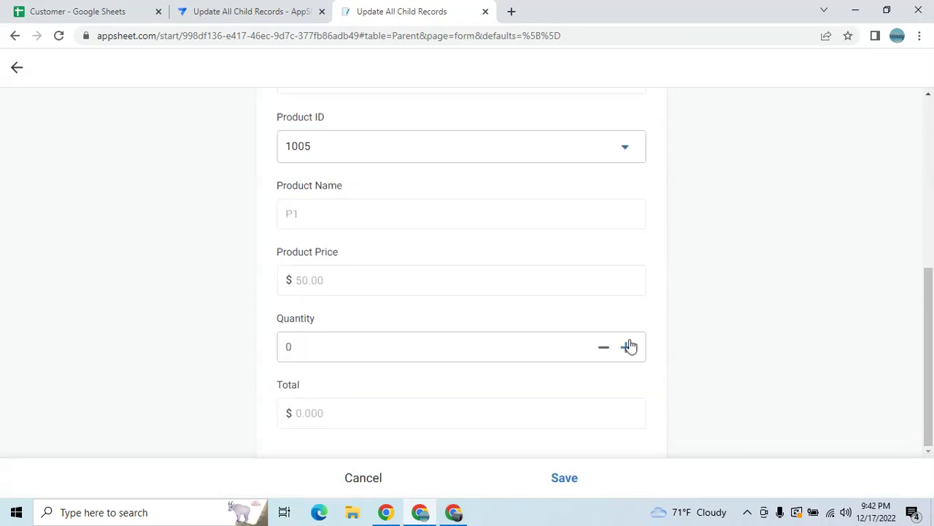
pyautogui.click(628, 347)
pyautogui.click(577, 475)
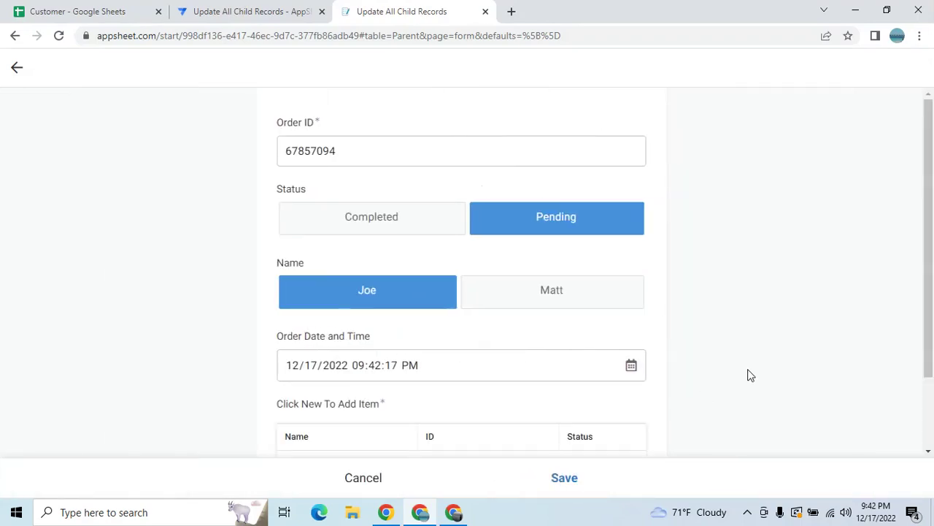
# Add a second order item with Product ID 1006 and a quantity of 1, and save it.
pyautogui.moveTo(930, 267); pyautogui.dragTo(917, 396)
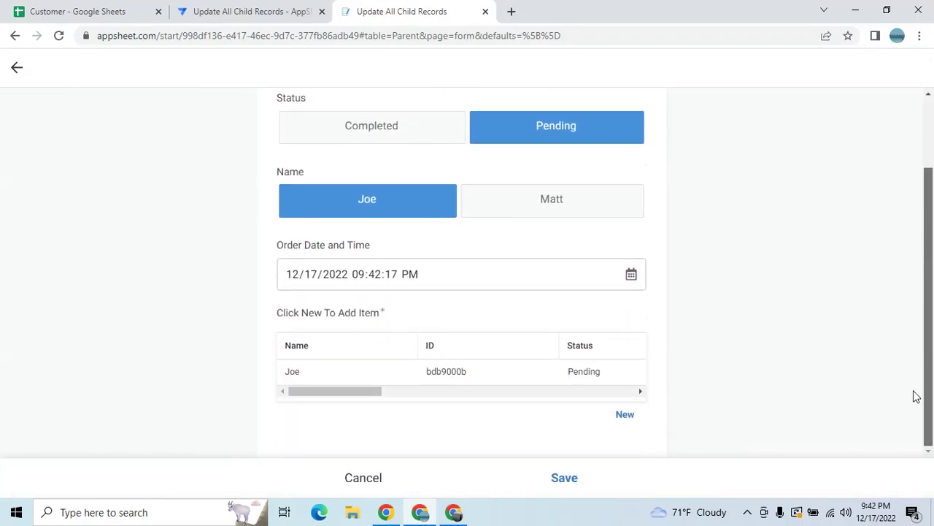
pyautogui.click(619, 422)
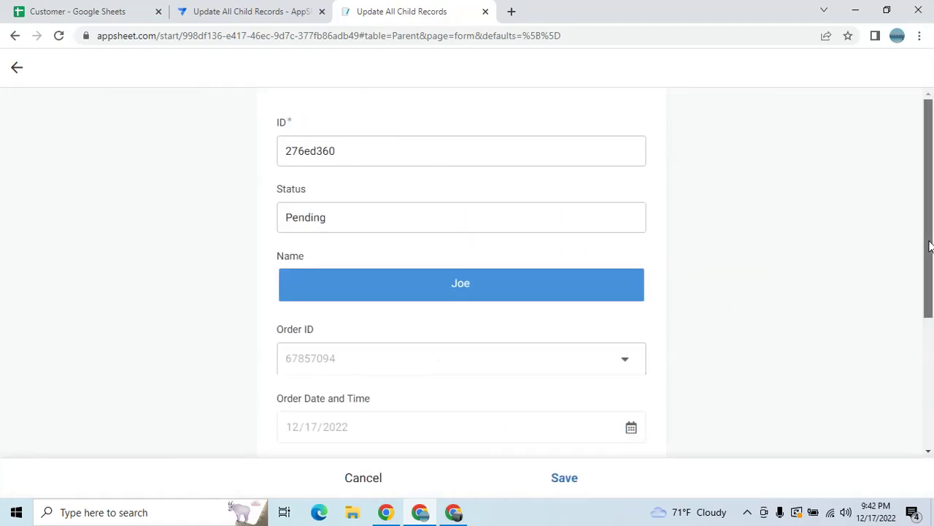
pyautogui.moveTo(930, 248); pyautogui.dragTo(931, 376)
pyautogui.click(554, 295)
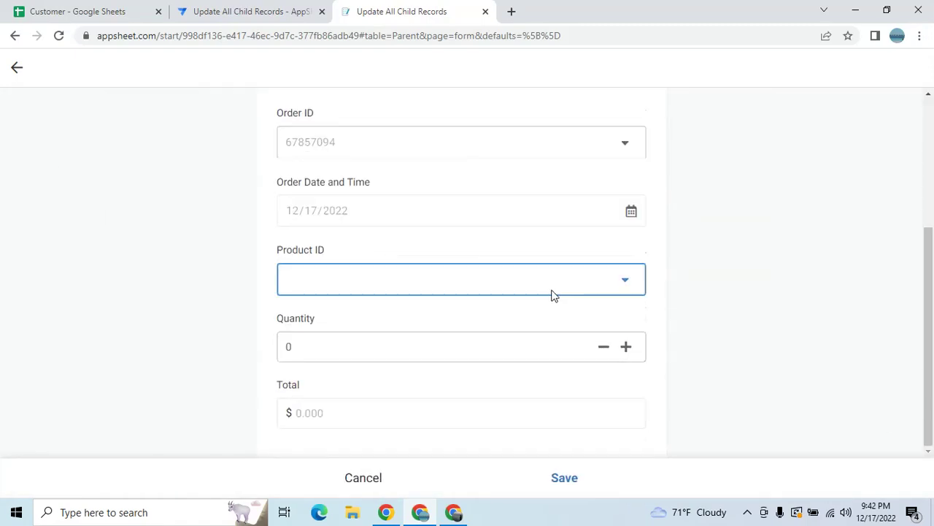
pyautogui.click(295, 144)
pyautogui.moveTo(930, 275); pyautogui.dragTo(930, 343)
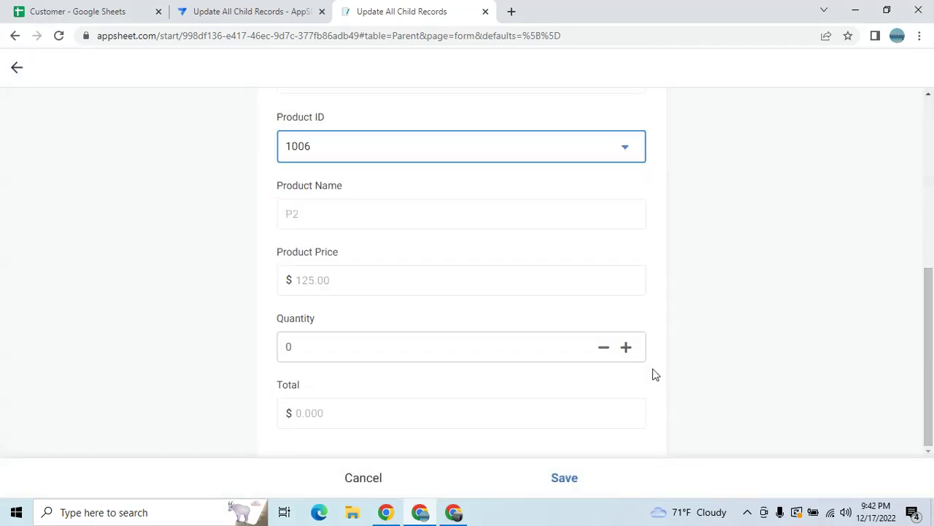
pyautogui.click(628, 348)
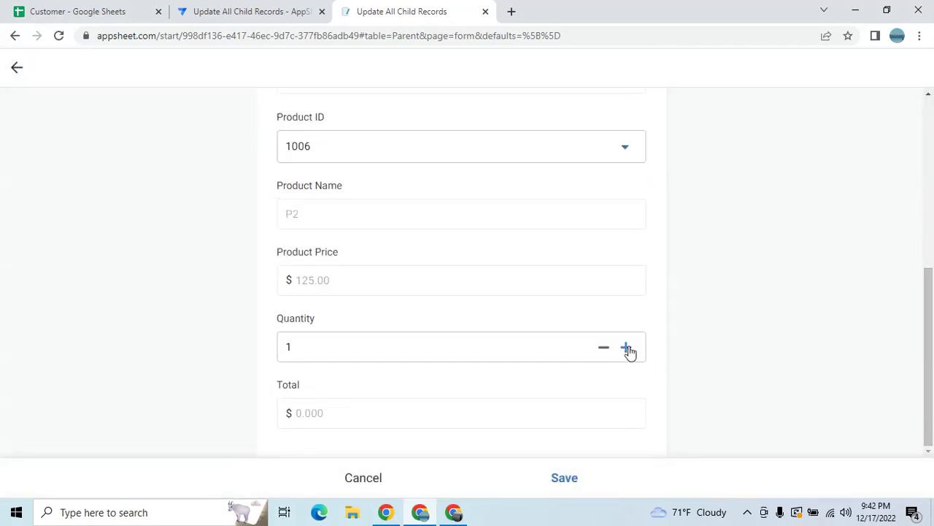
pyautogui.click(565, 479)
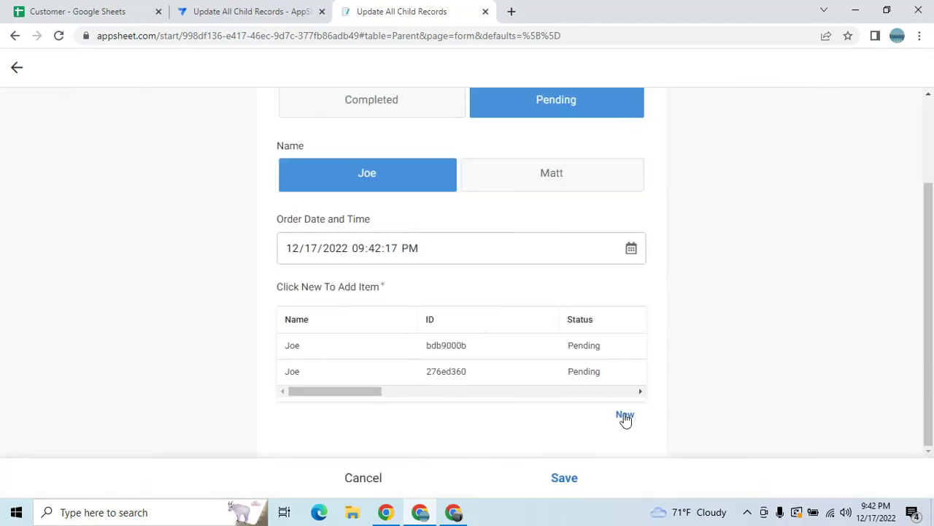
# Add a third order item with Product ID 1007 and a quantity of 1, and save it.
pyautogui.click(625, 416)
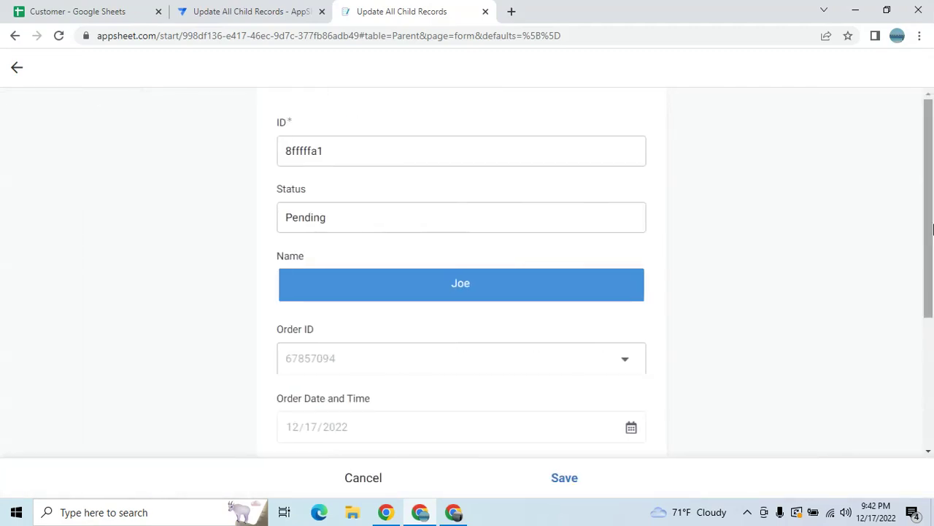
pyautogui.moveTo(932, 230); pyautogui.dragTo(930, 339)
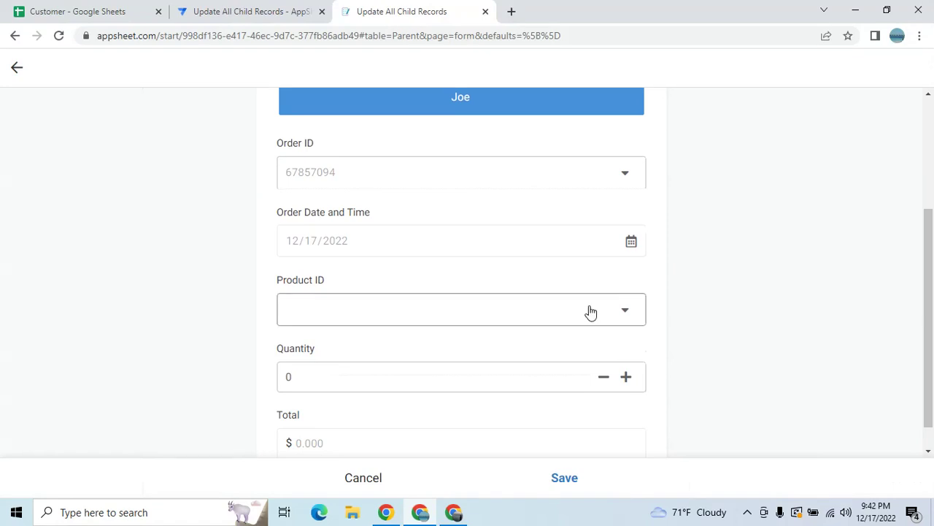
pyautogui.click(590, 311)
pyautogui.click(335, 184)
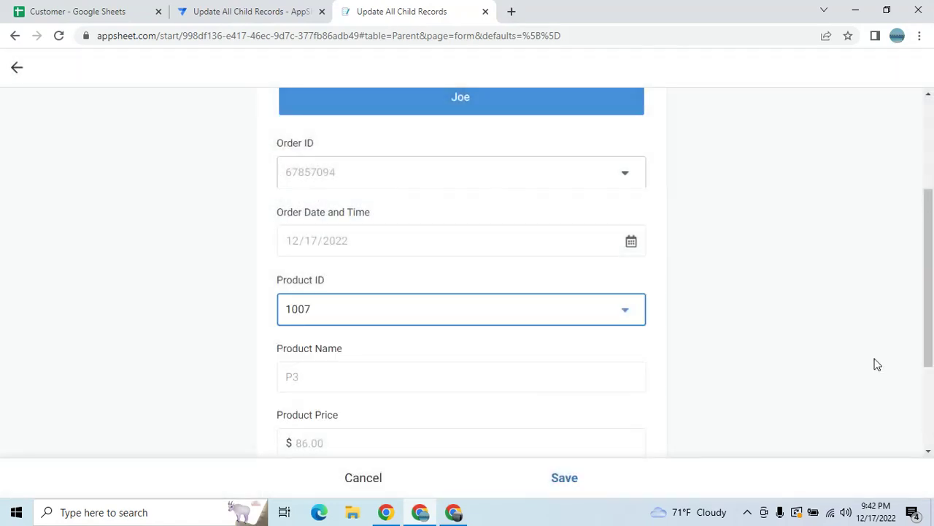
pyautogui.moveTo(927, 331); pyautogui.dragTo(926, 409)
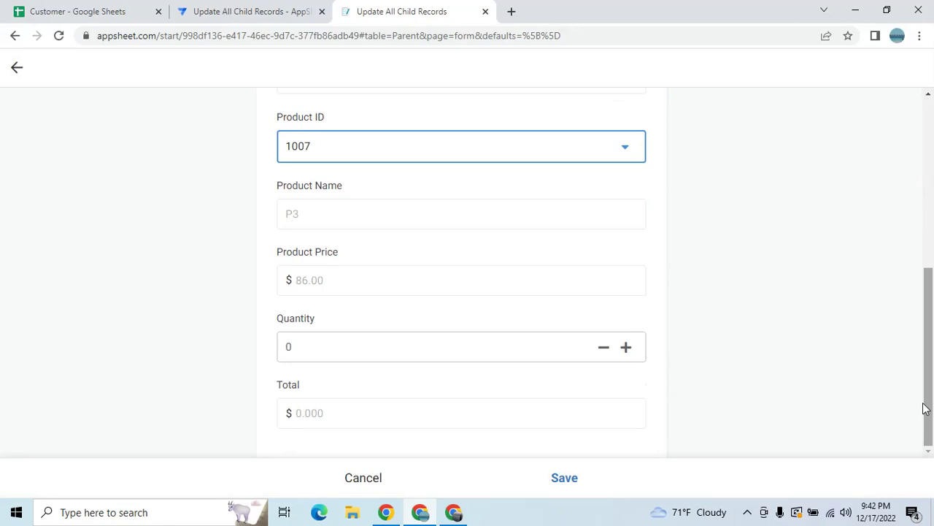
pyautogui.click(626, 347)
pyautogui.click(626, 347)
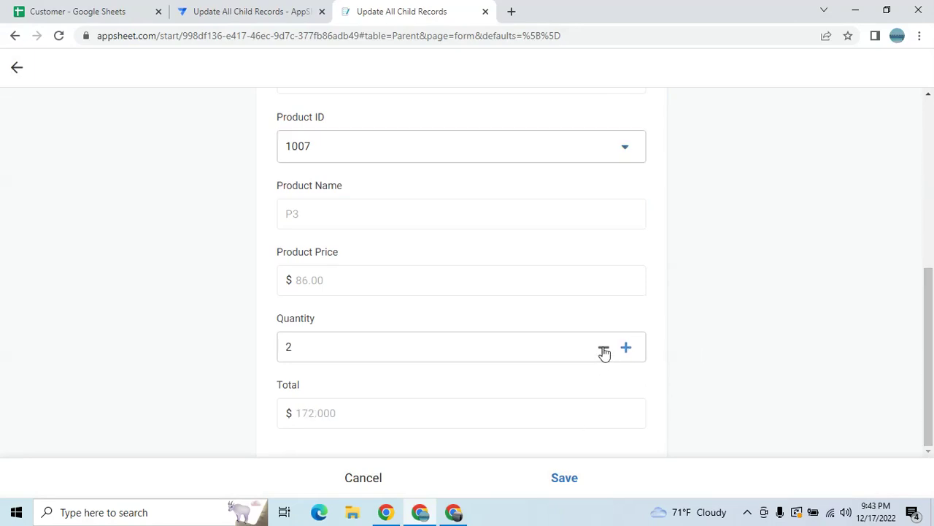
pyautogui.click(561, 483)
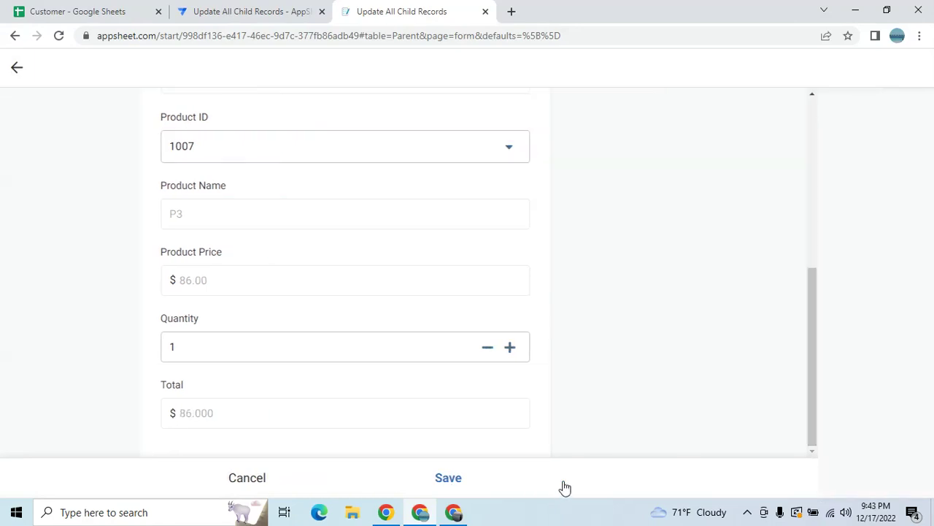
# Save the new order and check its records in the Parent and Child views.
pyautogui.click(568, 486)
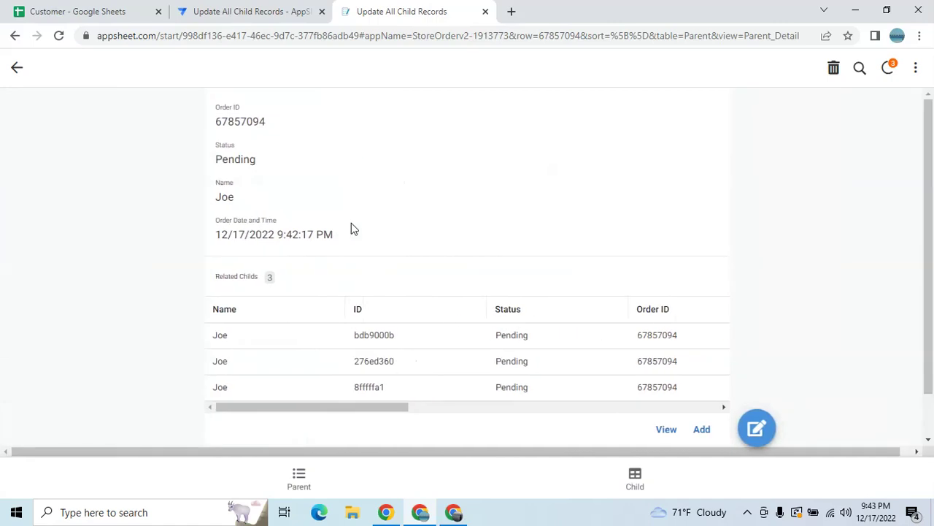
pyautogui.click(299, 475)
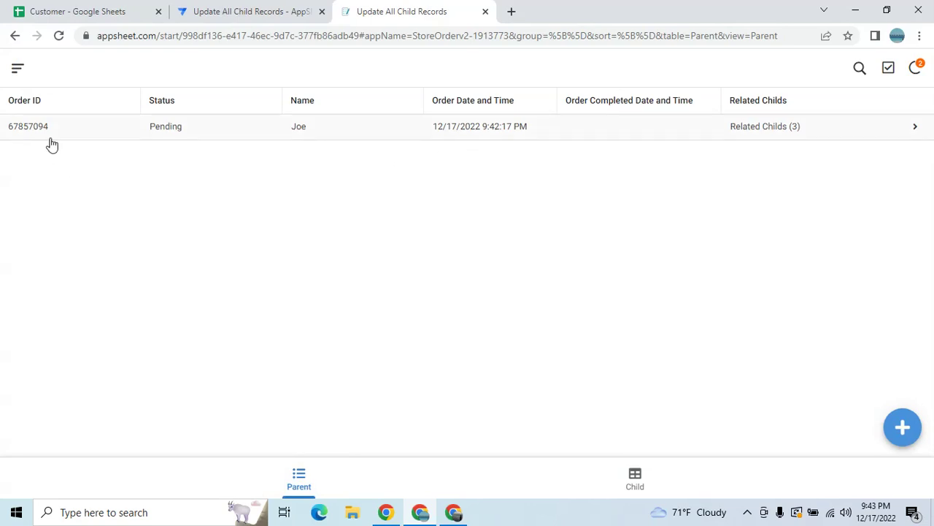
pyautogui.click(652, 483)
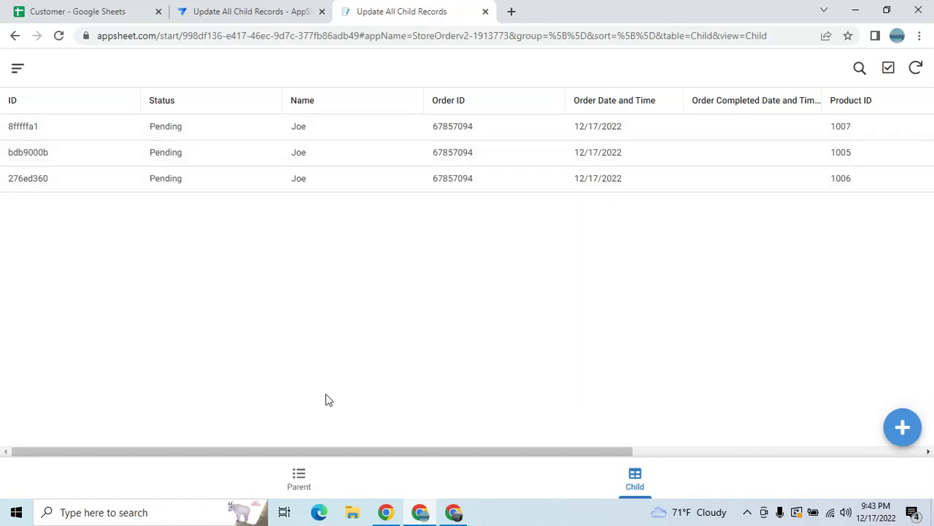
# Set the order's status to Completed in its Parent form, save it, and check the records in the Child view.
pyautogui.click(301, 474)
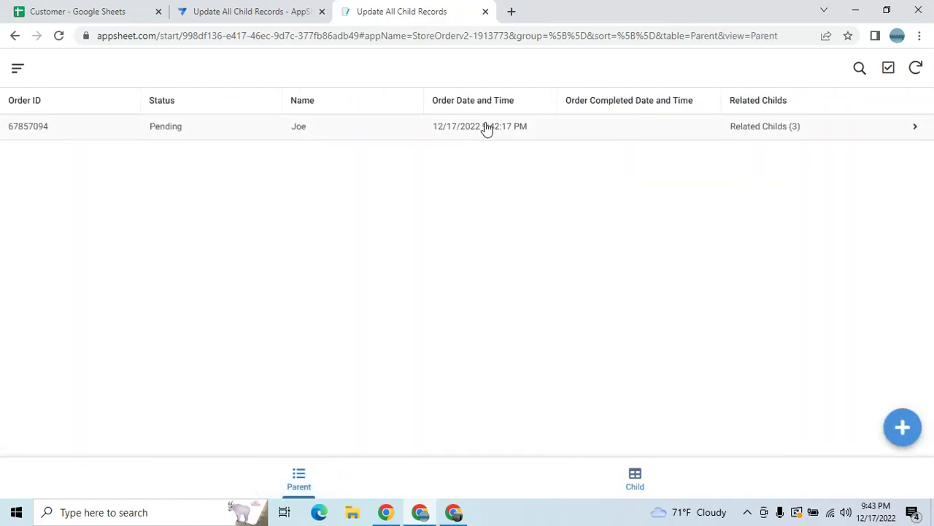
pyautogui.click(483, 127)
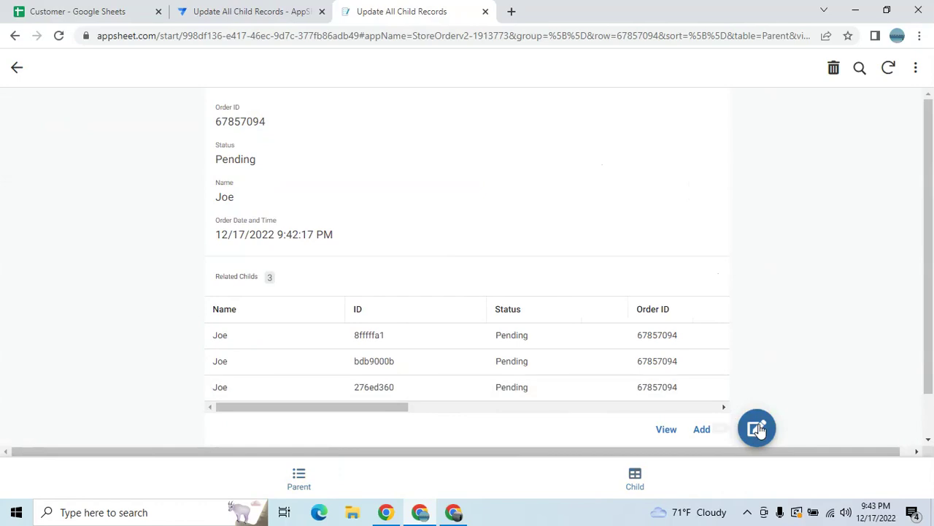
pyautogui.click(757, 429)
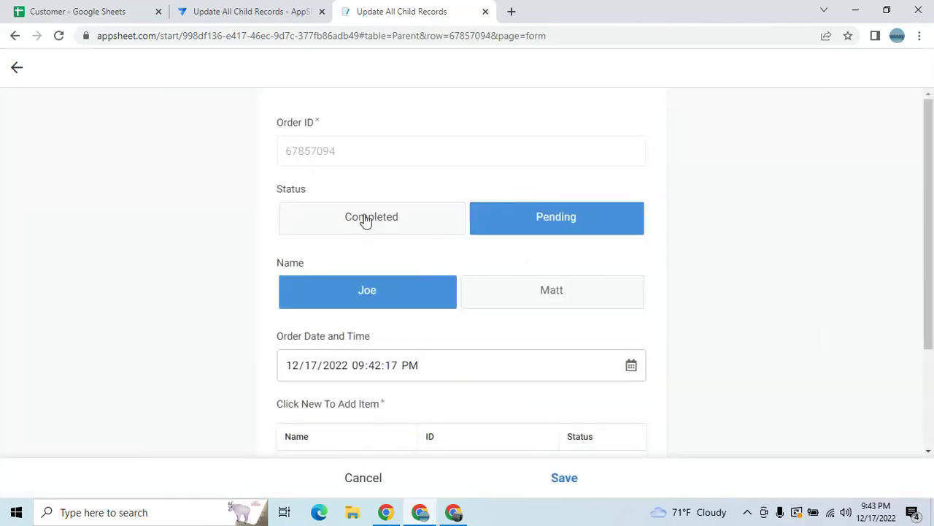
pyautogui.click(365, 219)
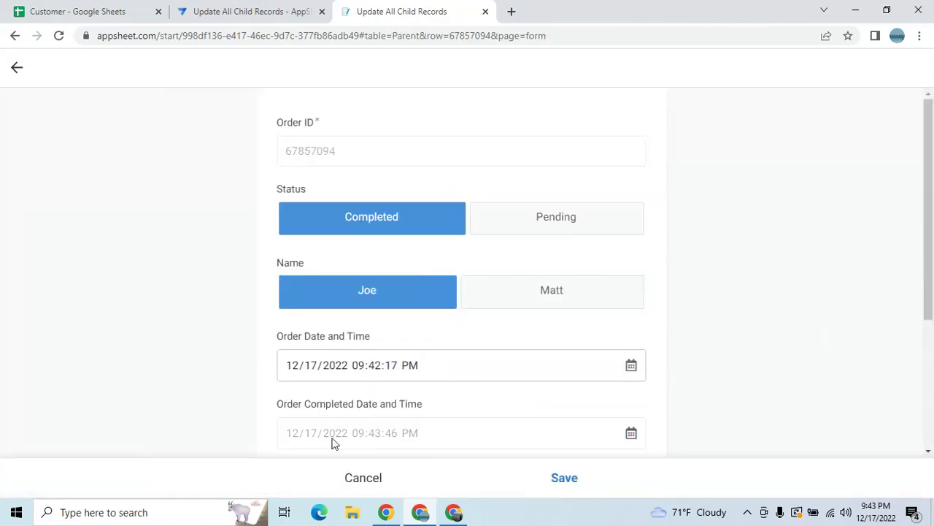
pyautogui.click(565, 480)
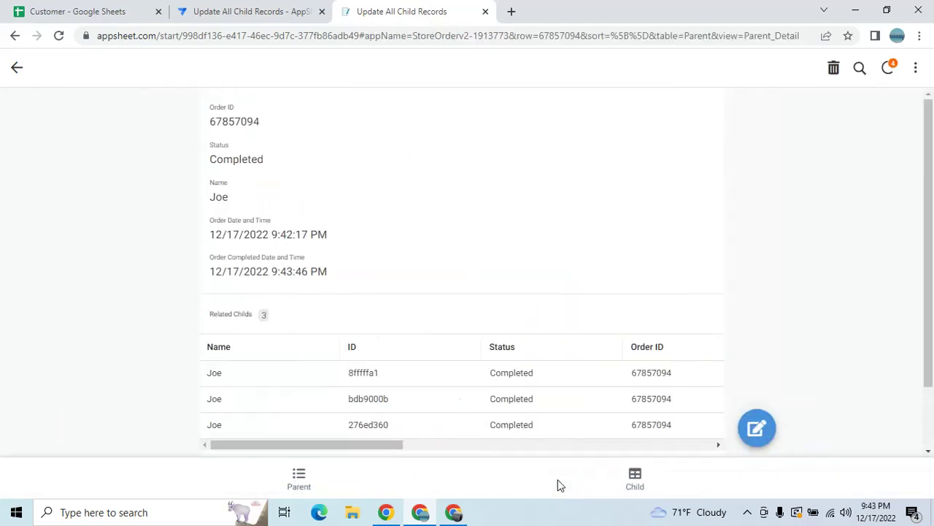
pyautogui.click(632, 488)
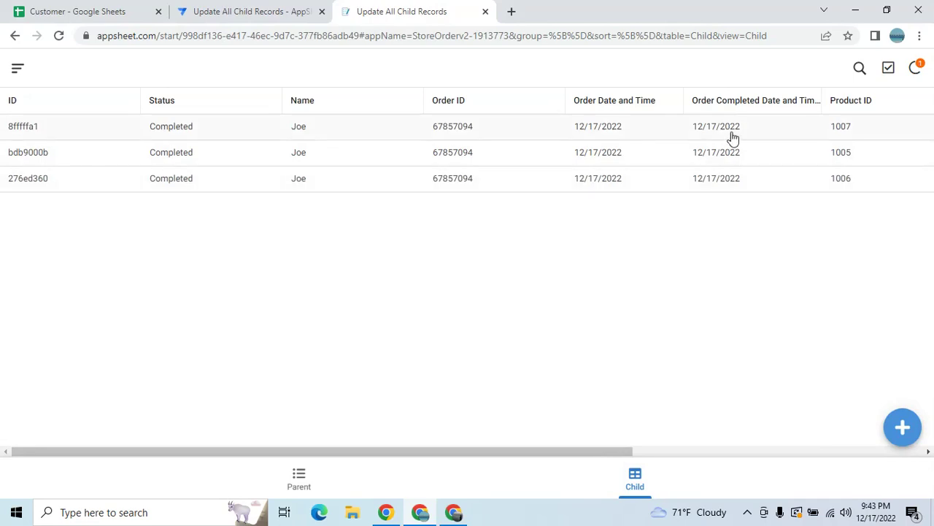
# In the app editor, set the Child table's Order Completed Date and Time column type to DateTime, save, and sync the running app.
pyautogui.click(230, 13)
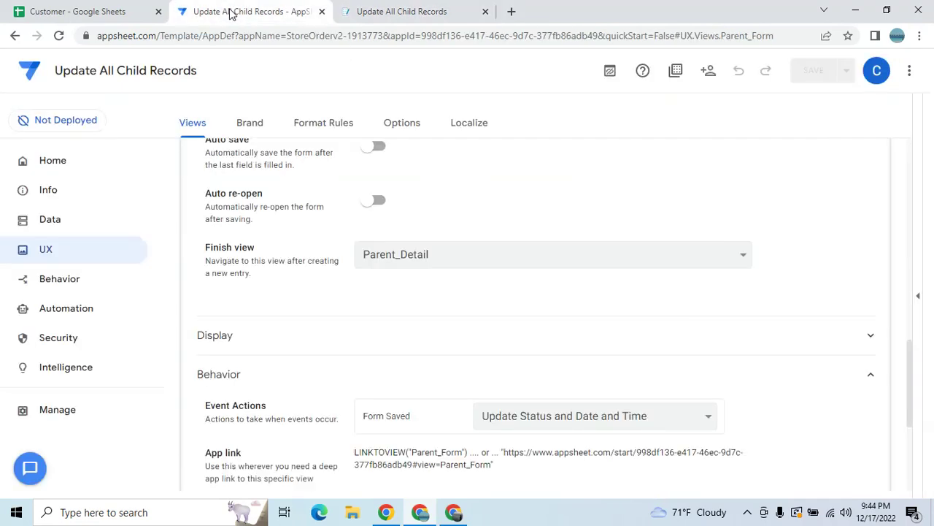
pyautogui.click(63, 223)
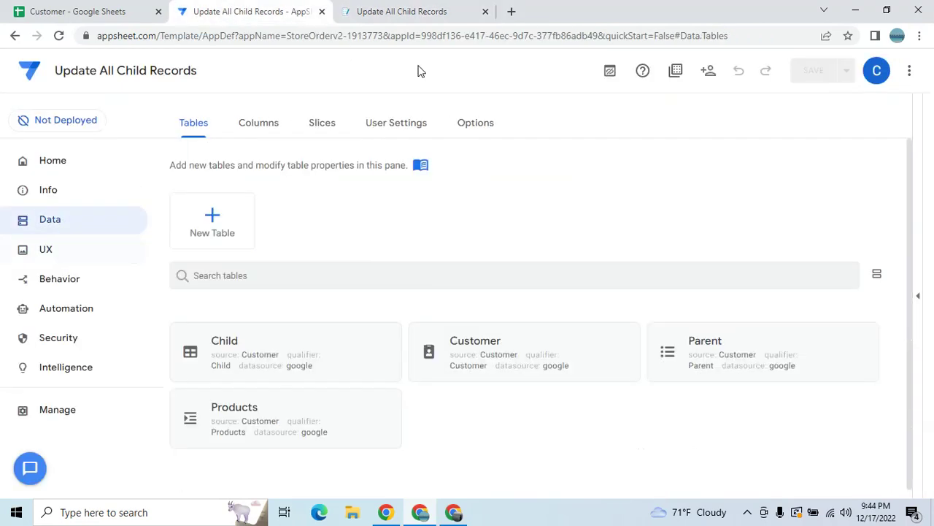
pyautogui.click(382, 16)
pyautogui.click(276, 20)
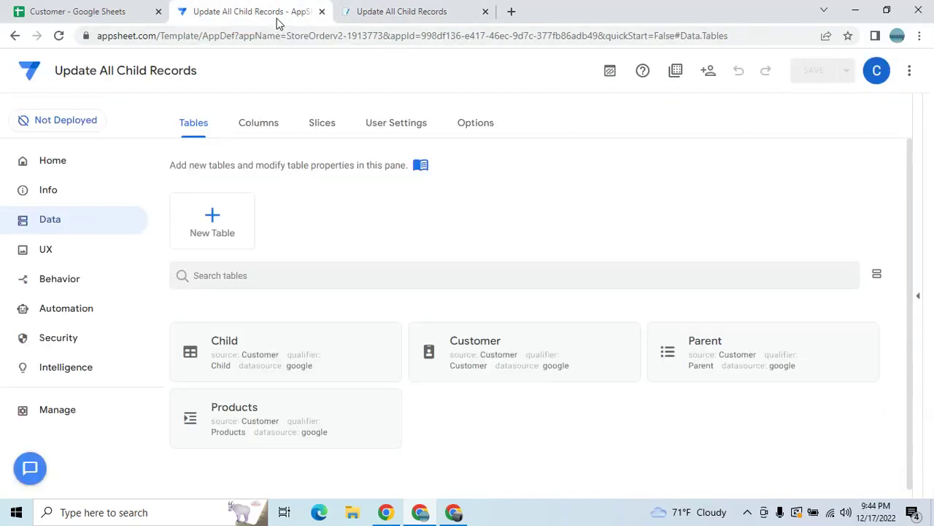
pyautogui.click(297, 352)
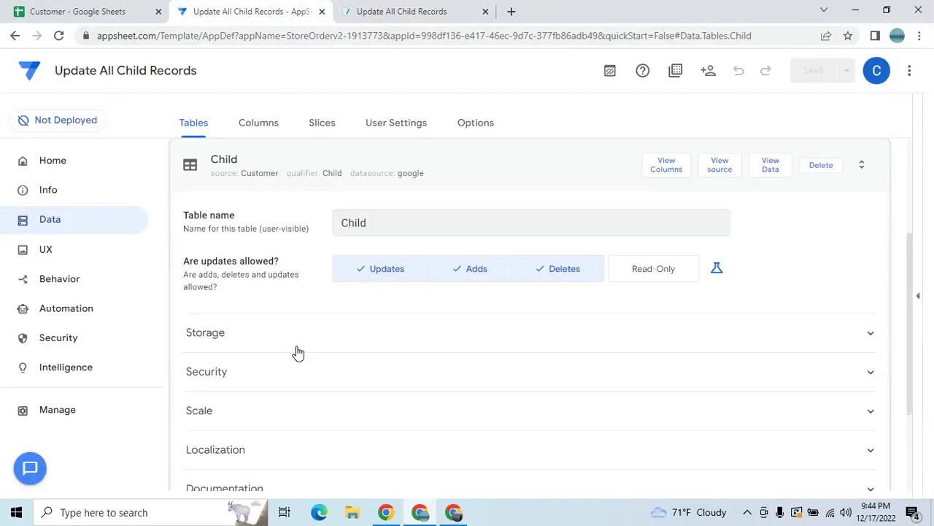
pyautogui.click(665, 175)
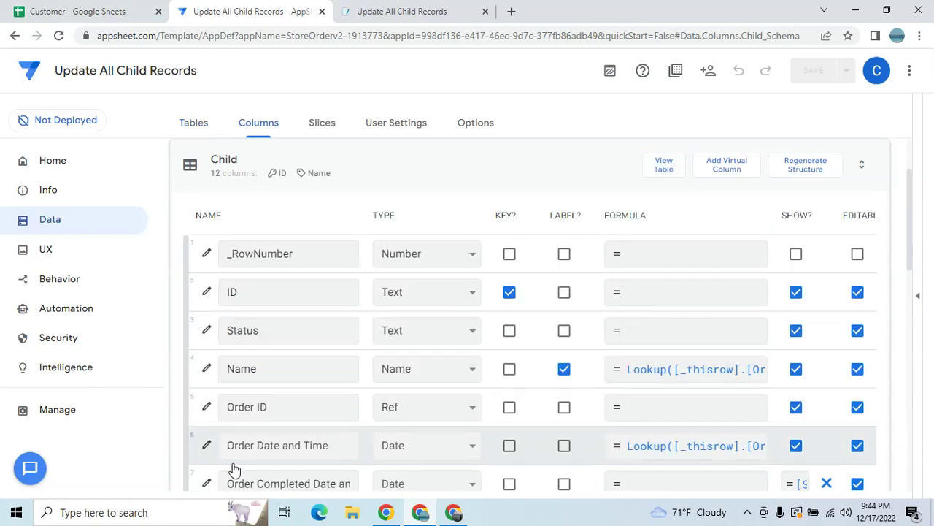
pyautogui.click(441, 485)
pyautogui.click(425, 290)
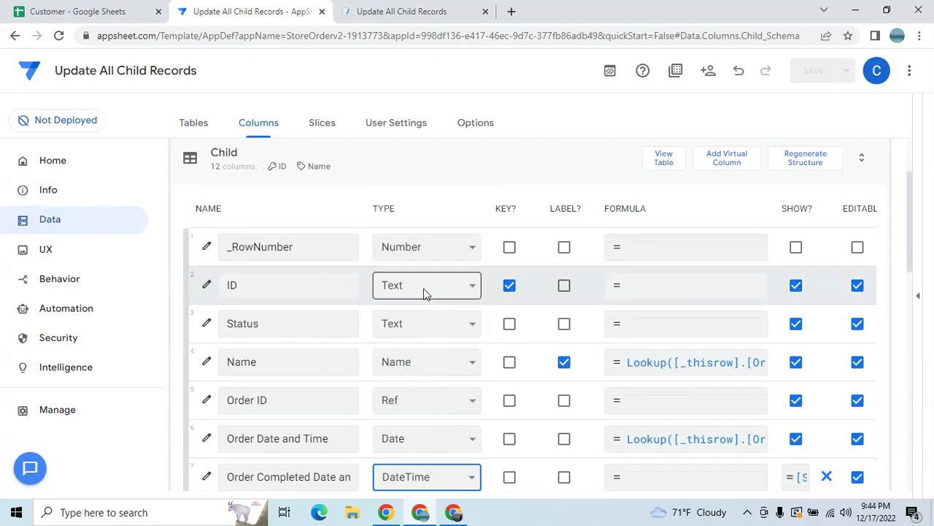
pyautogui.click(808, 77)
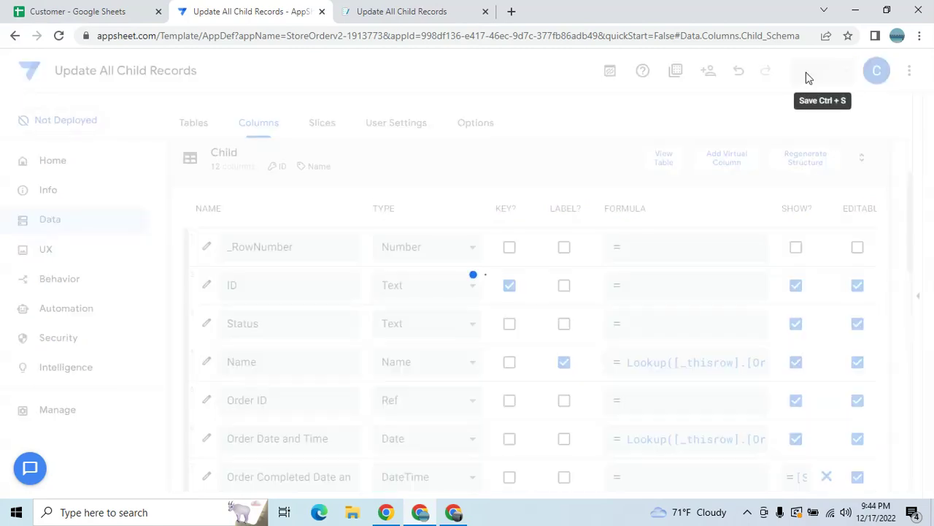
pyautogui.click(409, 15)
pyautogui.click(917, 70)
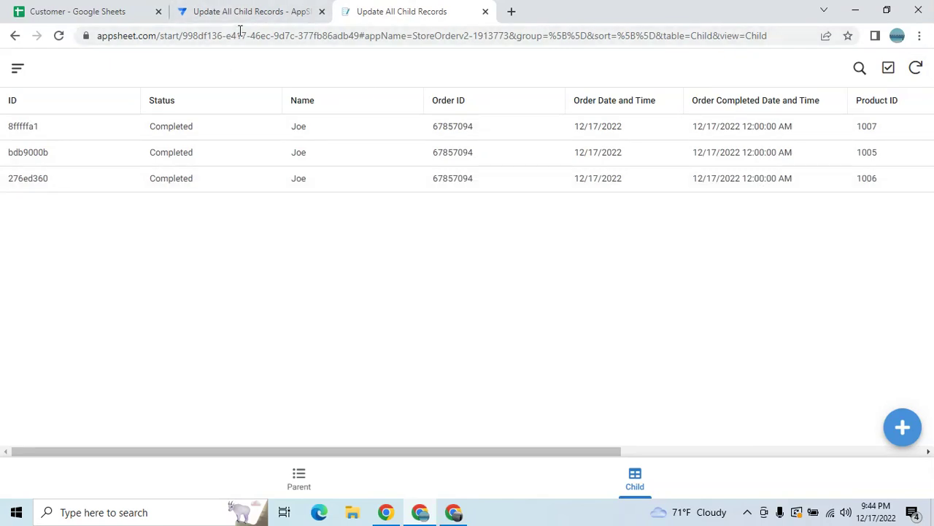
# Return to the app editor and create a custom automation bot named Update.
pyautogui.click(274, 21)
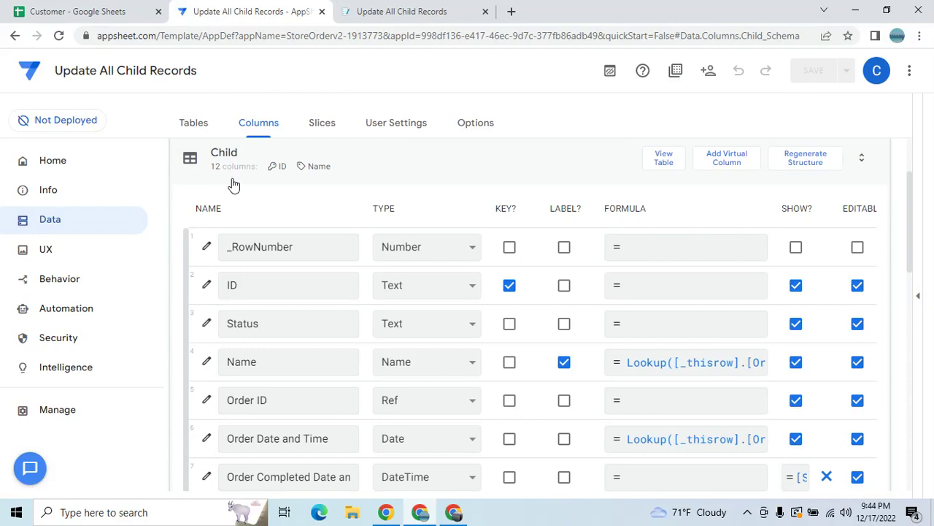
pyautogui.click(63, 310)
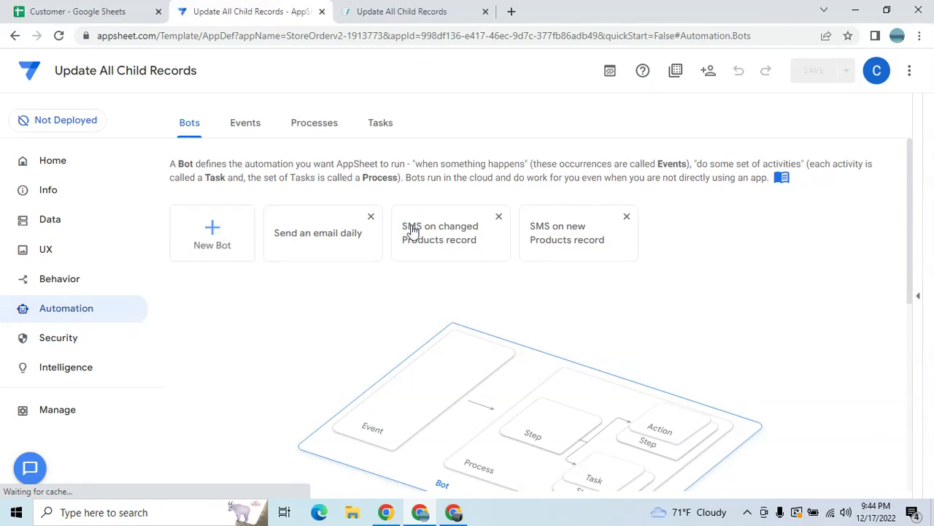
pyautogui.click(213, 232)
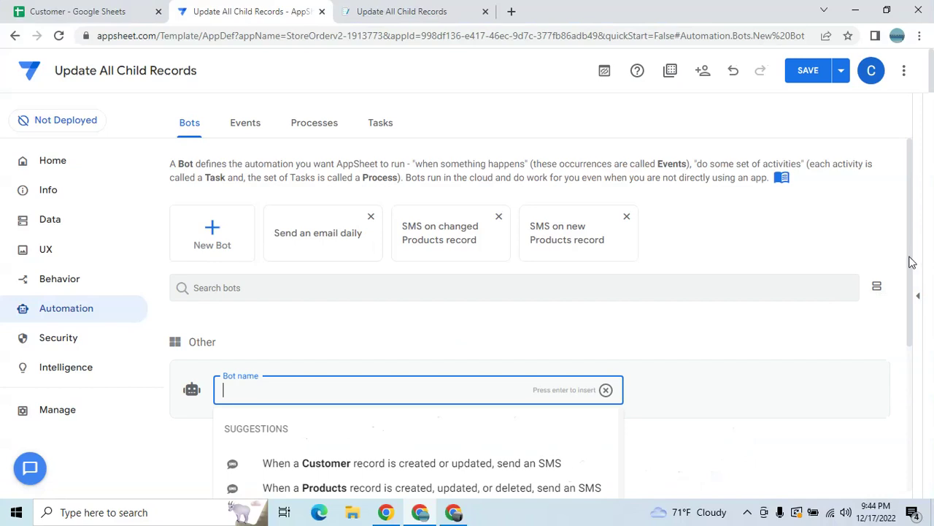
pyautogui.scroll(-2, 413, 381)
pyautogui.click(311, 412)
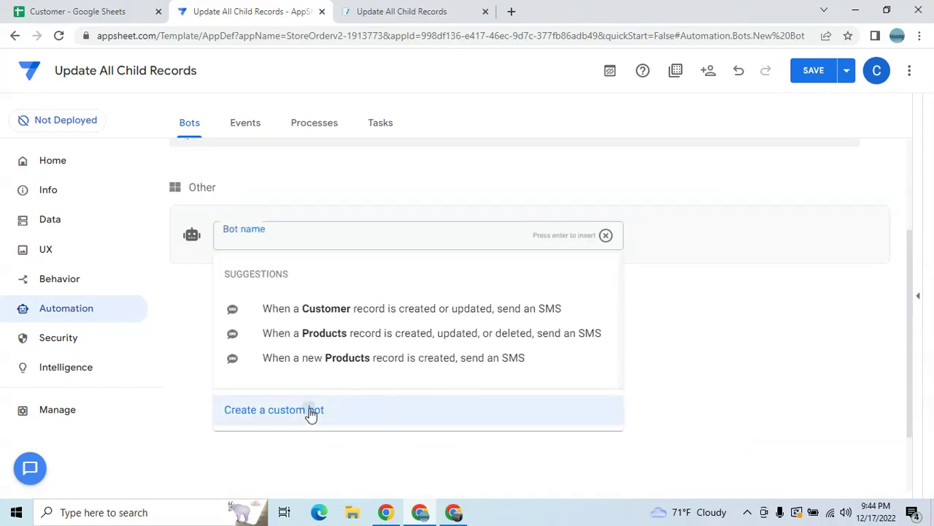
pyautogui.click(311, 413)
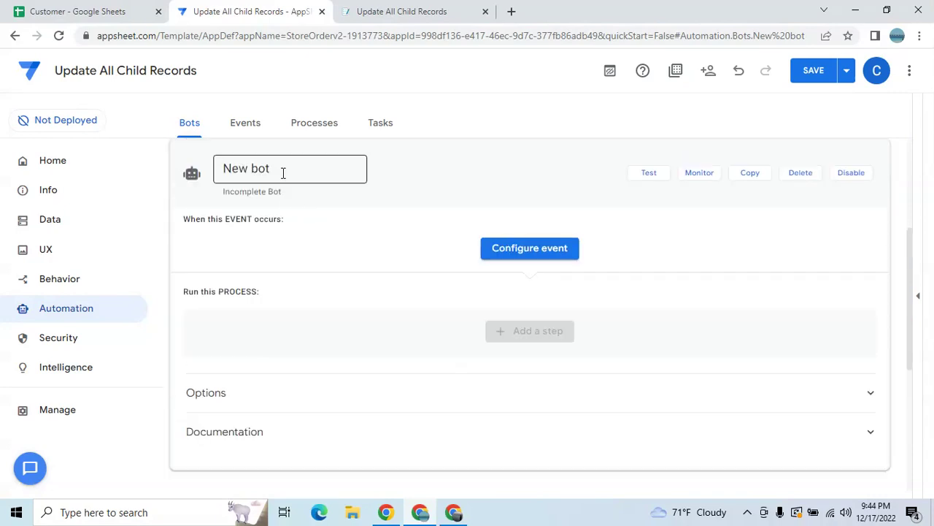
pyautogui.click(284, 173)
pyautogui.press('BackSpace')
pyautogui.press('BackSpace')
pyautogui.press('BackSpace')
pyautogui.press('BackSpace')
pyautogui.press('BackSpace')
pyautogui.press('BackSpace')
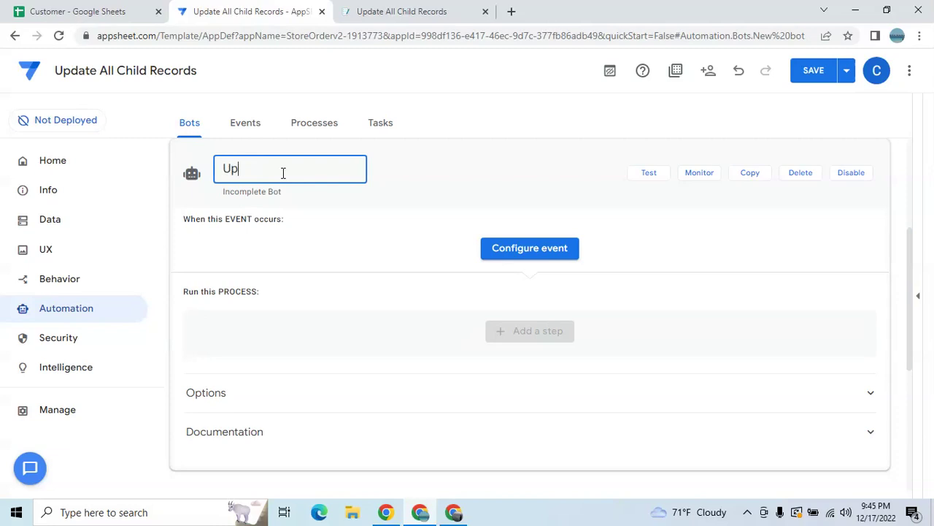
pyautogui.write('Update')
# Add a custom event to the Update bot and name it Update event.
pyautogui.click(491, 251)
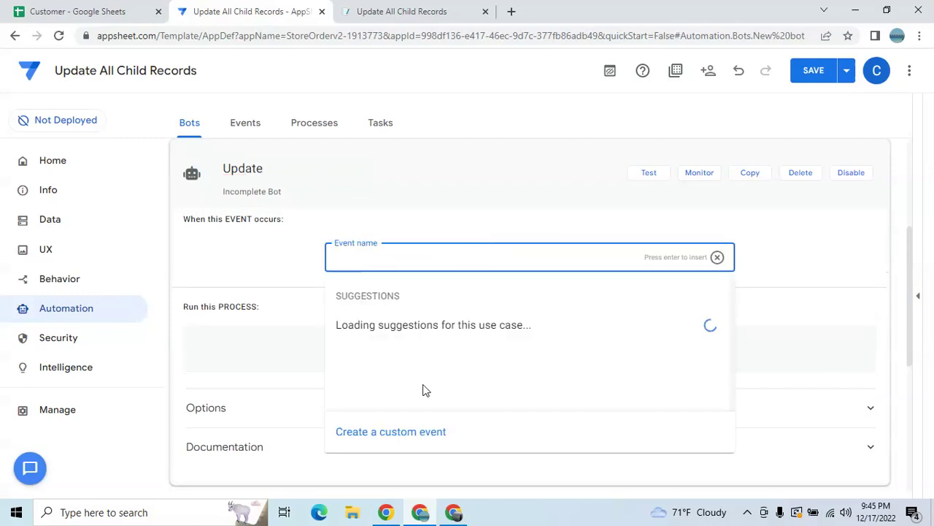
pyautogui.click(409, 432)
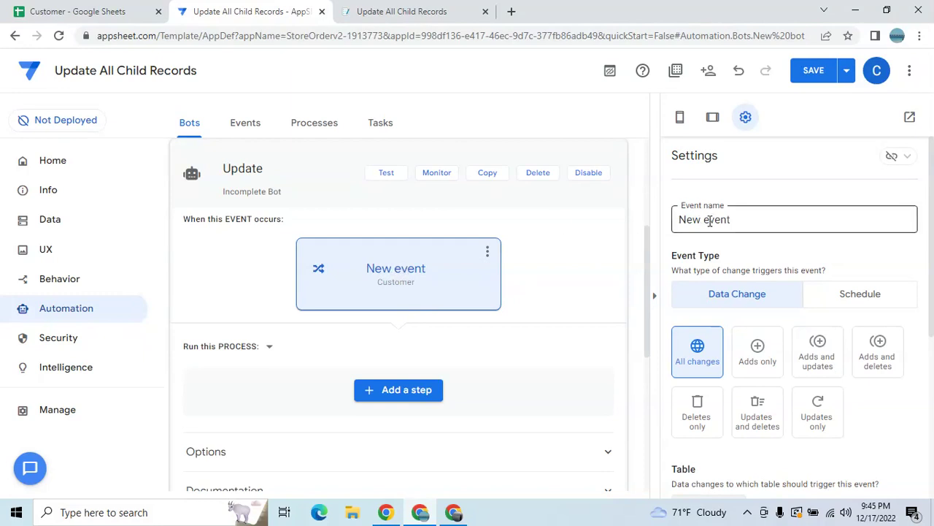
pyautogui.click(706, 220)
pyautogui.press('BackSpace')
pyautogui.press('BackSpace')
pyautogui.press('BackSpace')
pyautogui.press('BackSpace')
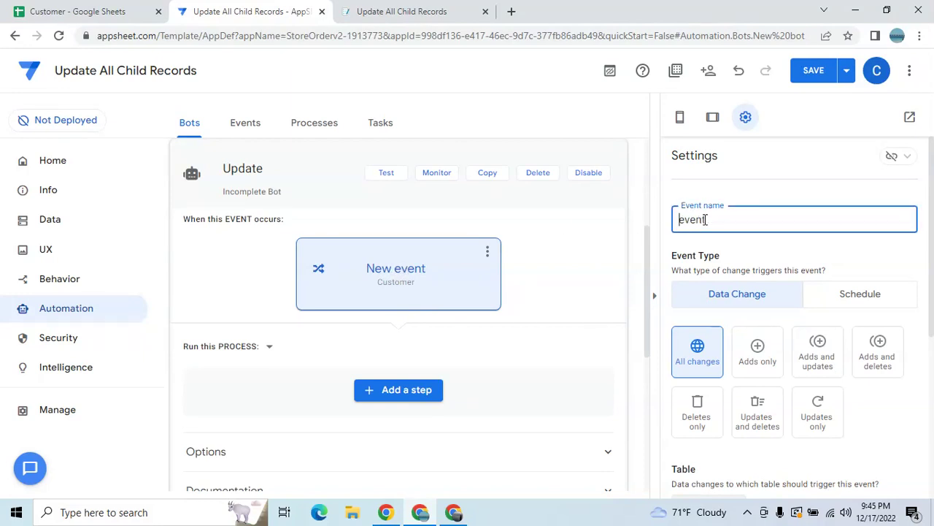
pyautogui.write('Update')
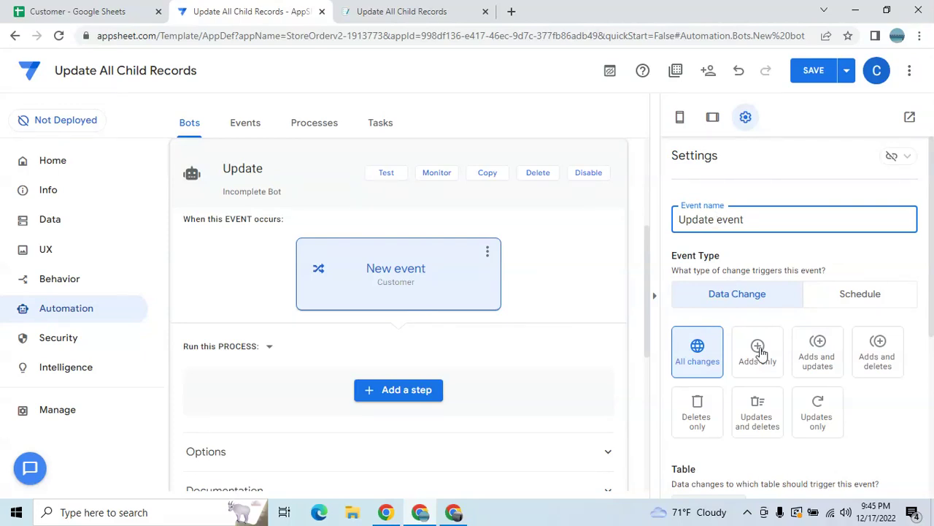
# Configure Update event to trigger on adds and updates of the Parent table.
pyautogui.click(822, 367)
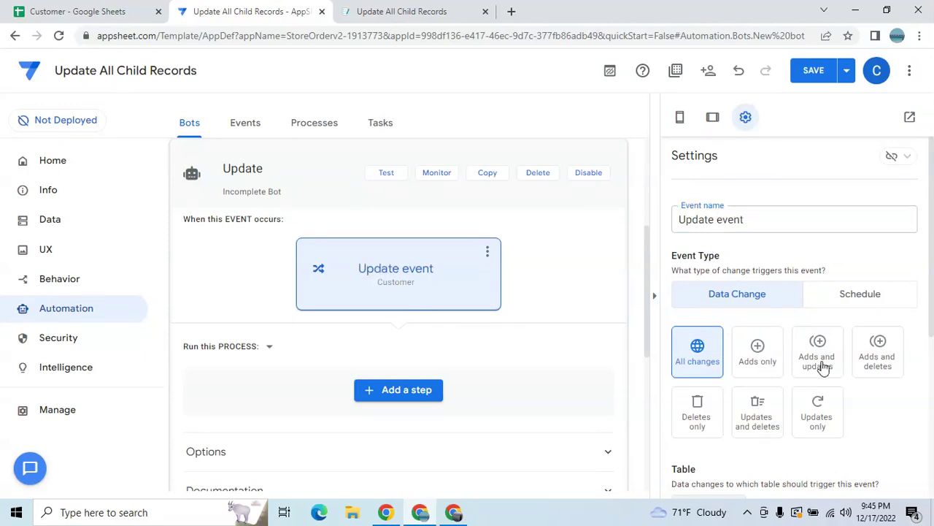
pyautogui.click(823, 367)
pyautogui.moveTo(932, 289); pyautogui.dragTo(932, 375)
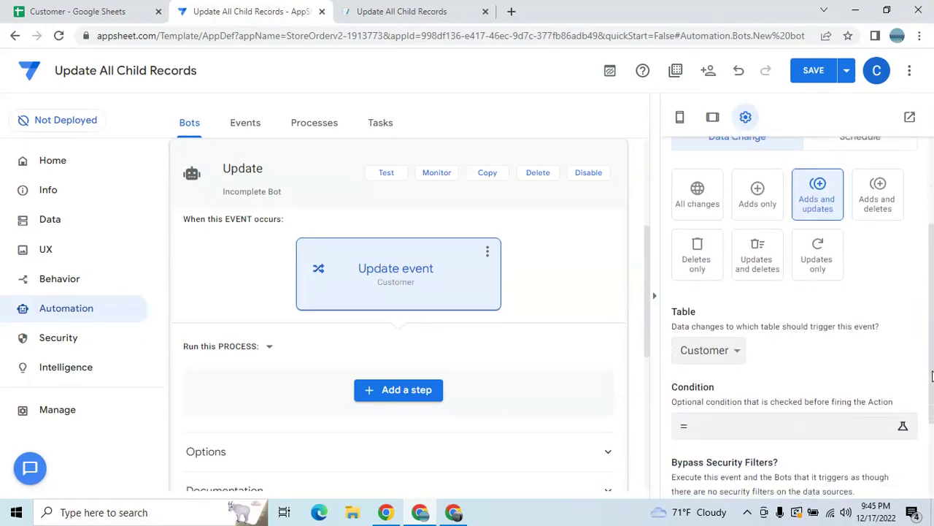
pyautogui.click(705, 351)
pyautogui.click(697, 399)
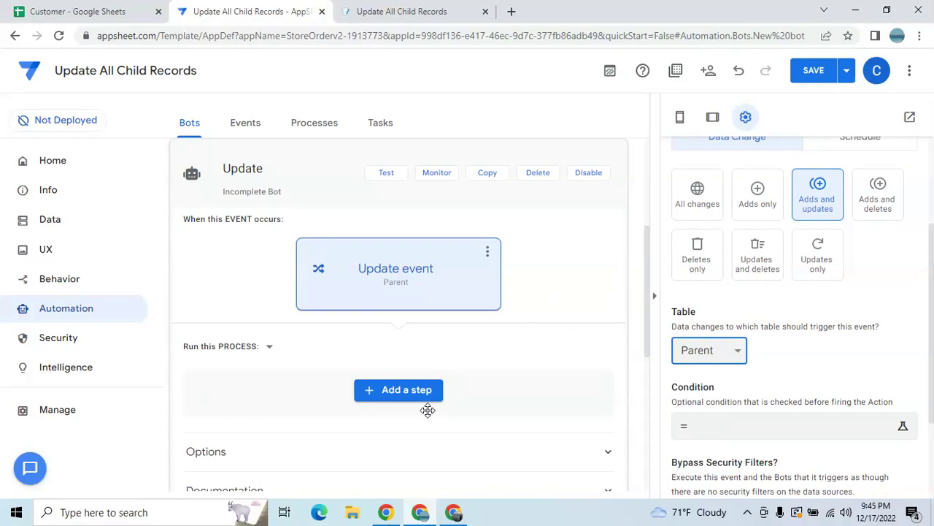
# Add a custom step to the Update bot's process and name it Update step.
pyautogui.click(427, 395)
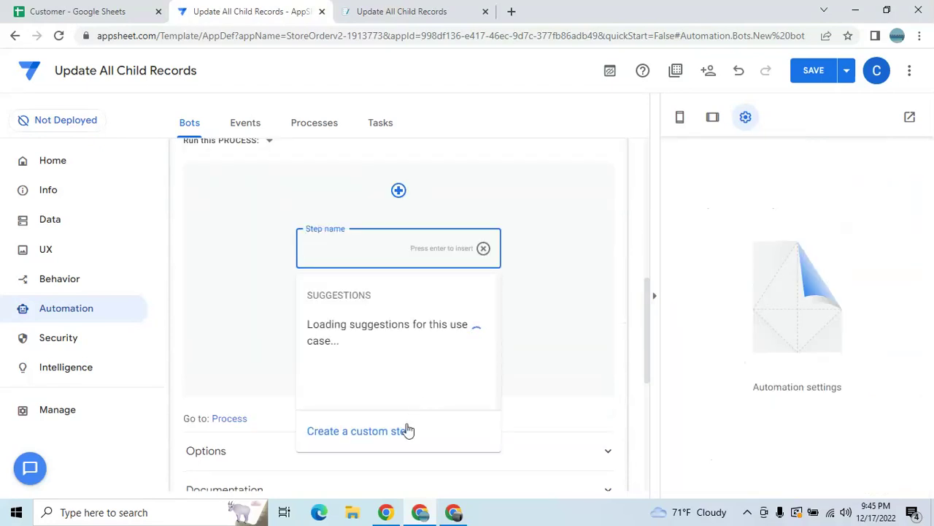
pyautogui.click(398, 432)
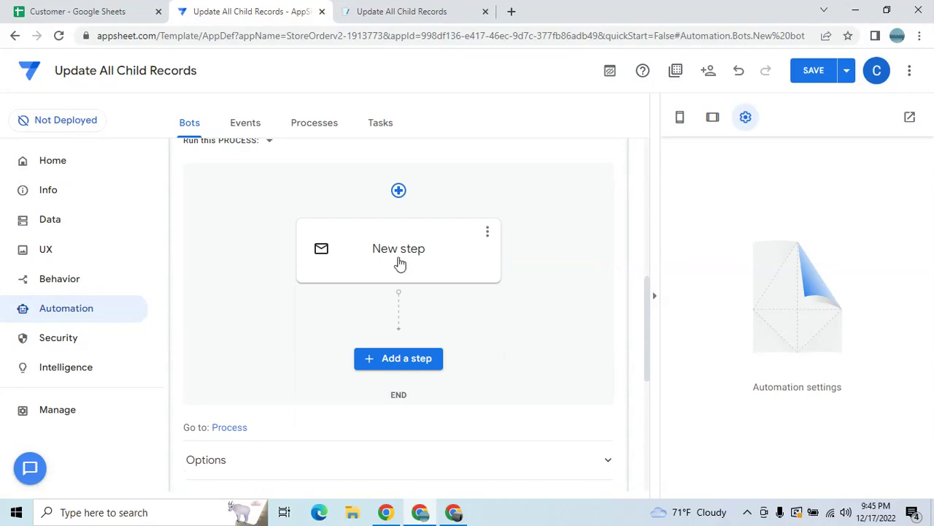
pyautogui.click(398, 251)
pyautogui.click(401, 253)
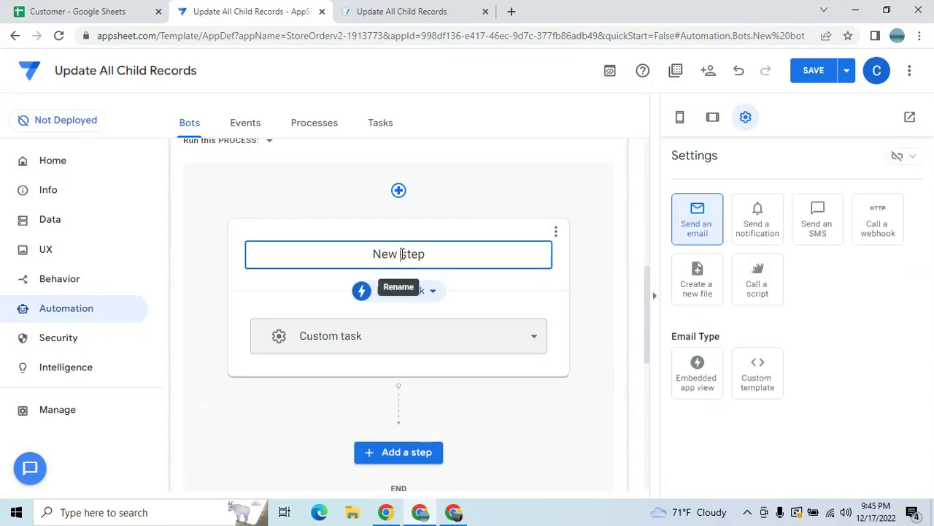
pyautogui.press('BackSpace')
pyautogui.press('BackSpace')
pyautogui.press('BackSpace')
pyautogui.press('BackSpace')
pyautogui.write('Update')
# Make Update step run the existing data action Update Status and Date and Time, and save the app.
pyautogui.click(422, 293)
pyautogui.click(422, 346)
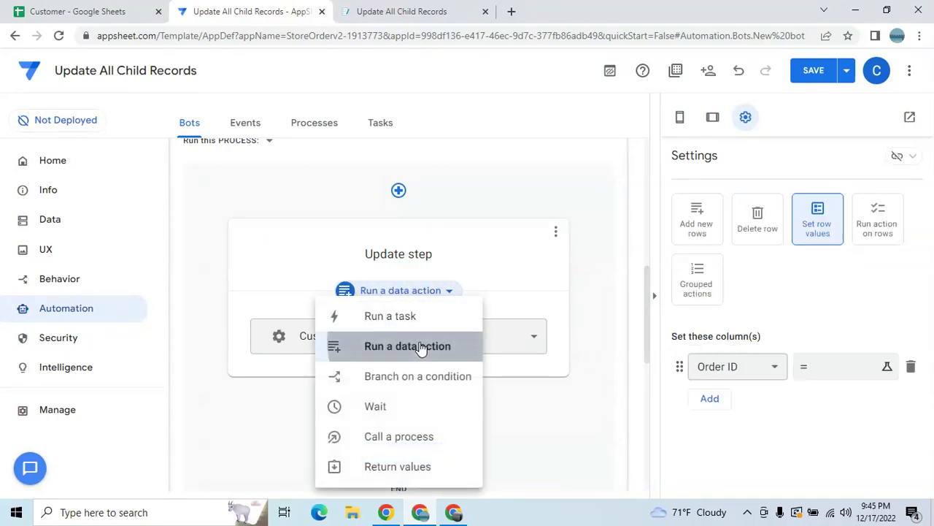
pyautogui.click(424, 352)
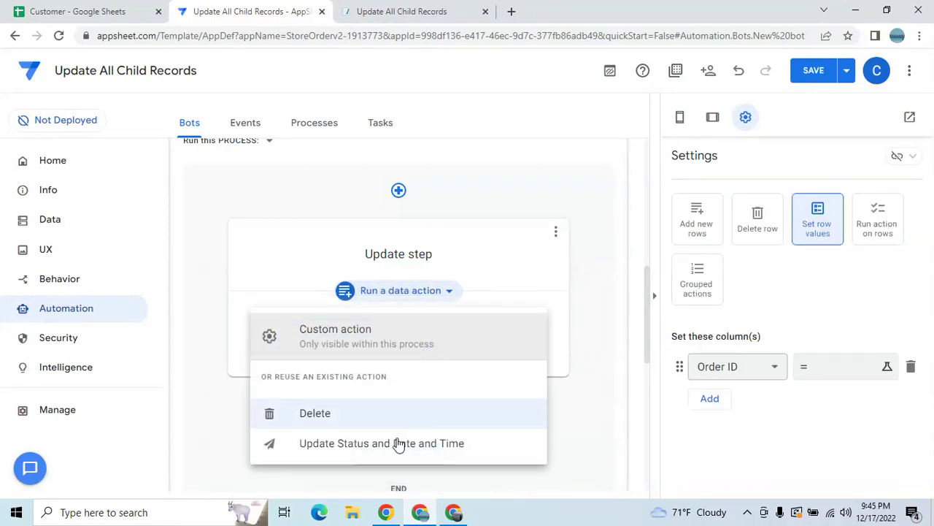
pyautogui.click(337, 443)
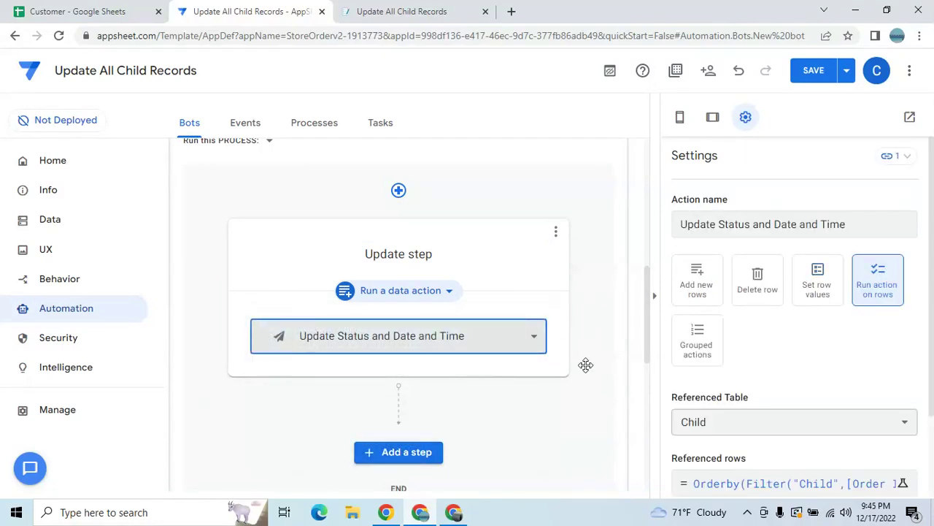
pyautogui.click(817, 76)
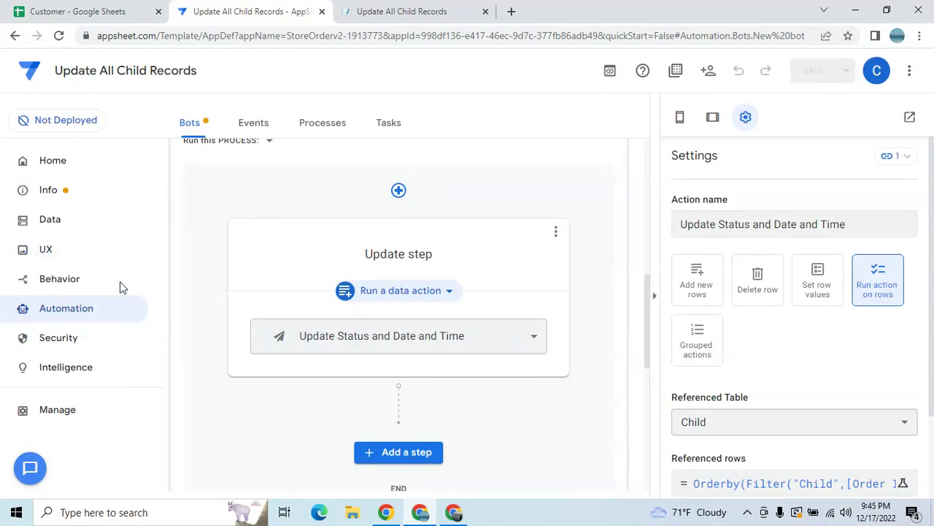
# In the UX views, set Parent_Form's Form Saved event action to **auto** and save the app.
pyautogui.click(64, 250)
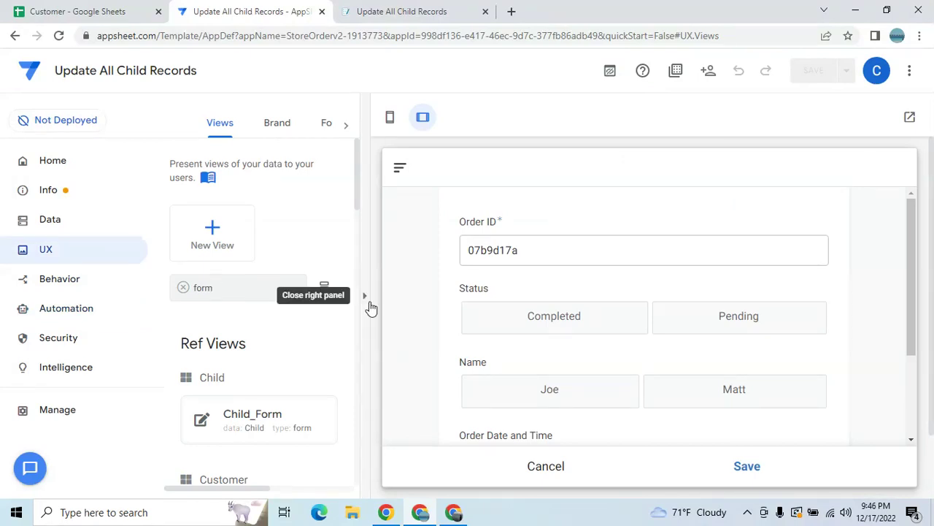
pyautogui.click(369, 305)
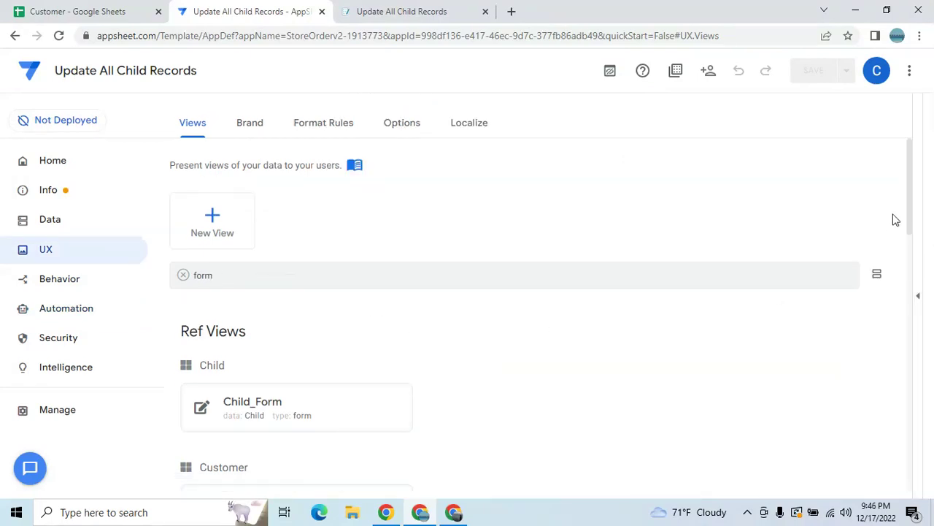
pyautogui.moveTo(911, 211); pyautogui.dragTo(911, 475)
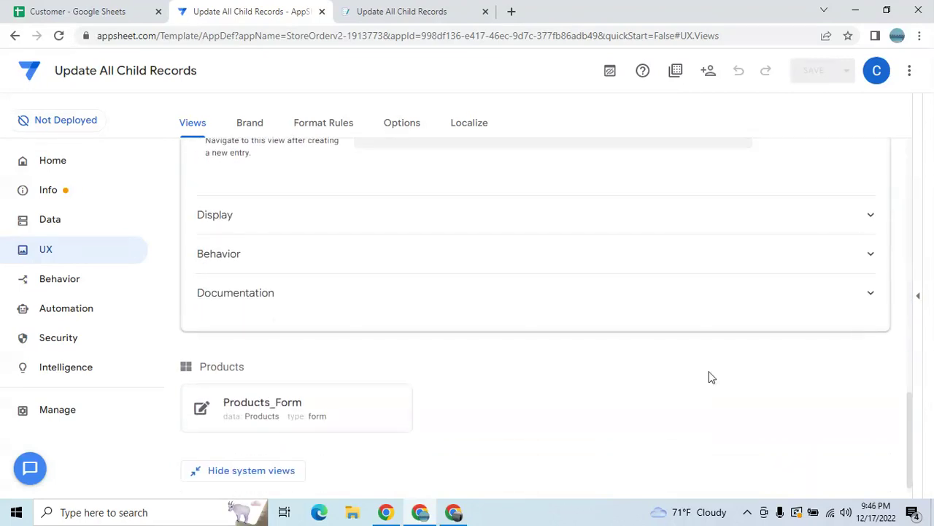
pyautogui.click(659, 252)
pyautogui.click(655, 292)
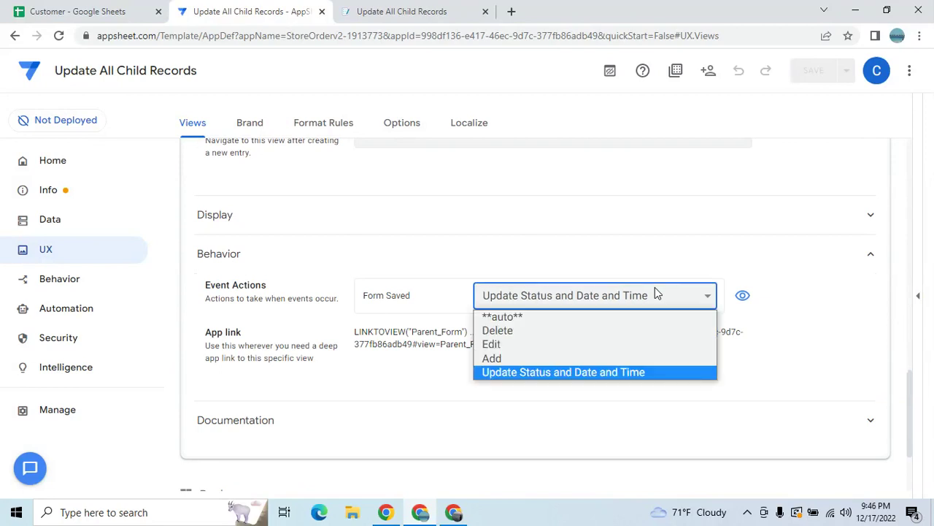
pyautogui.click(599, 326)
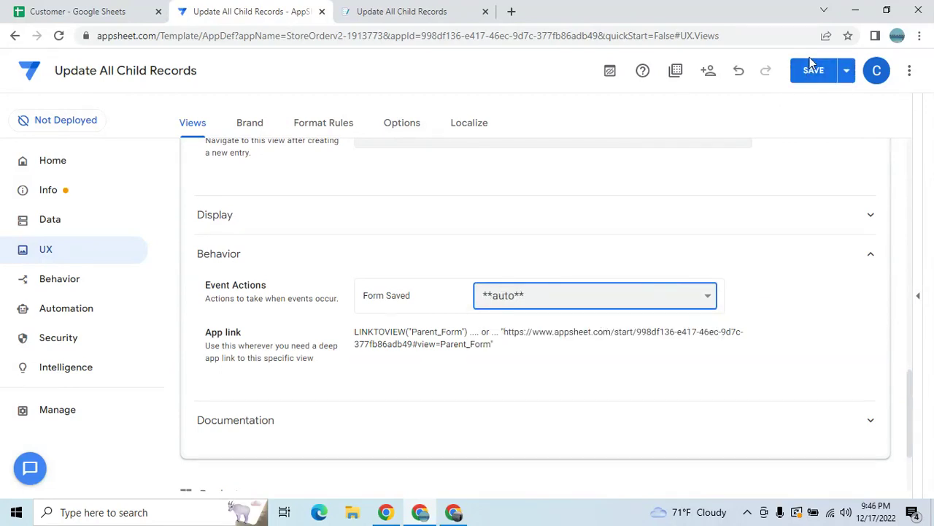
pyautogui.click(812, 69)
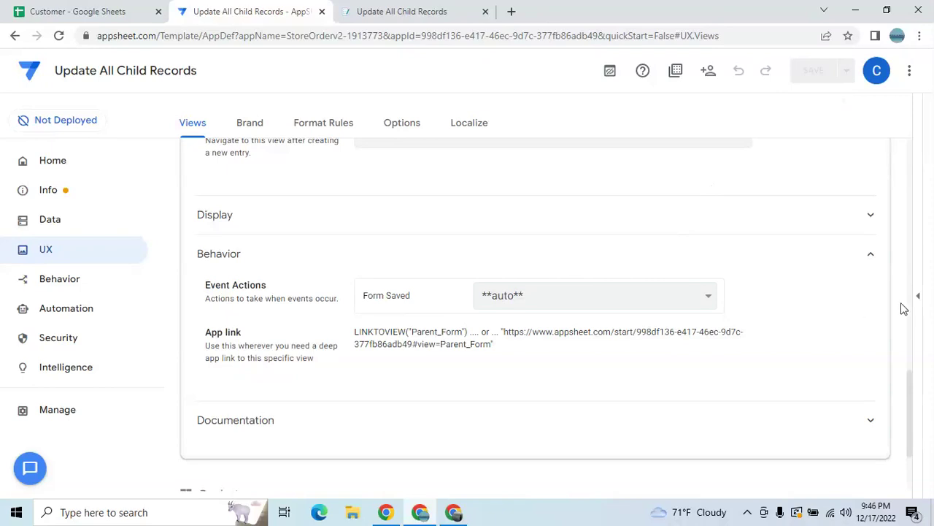
# In the app preview, start a new Parent order with status Pending and select the second customer's name.
pyautogui.click(921, 297)
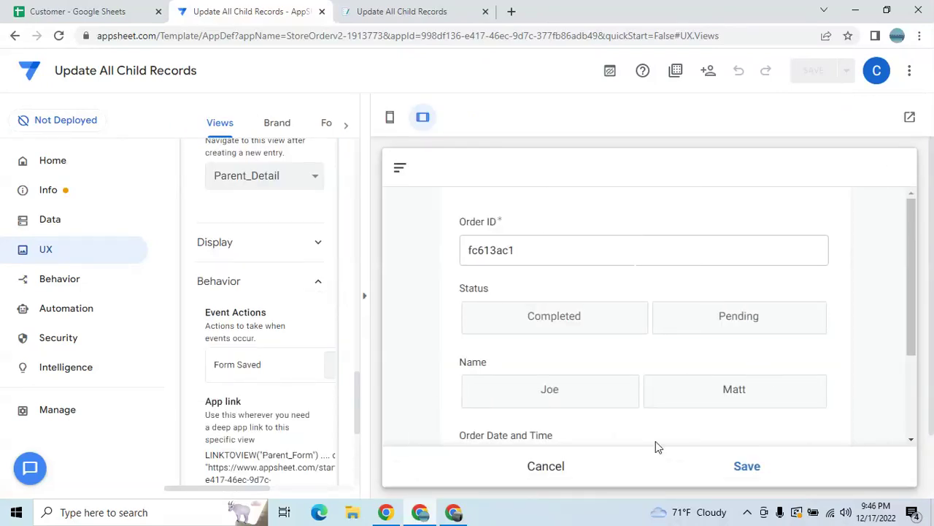
pyautogui.click(562, 467)
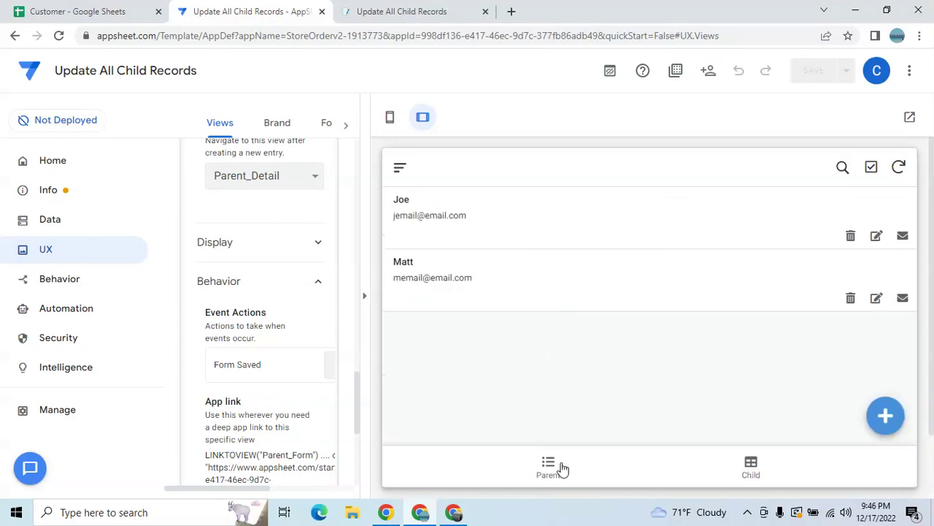
pyautogui.click(549, 471)
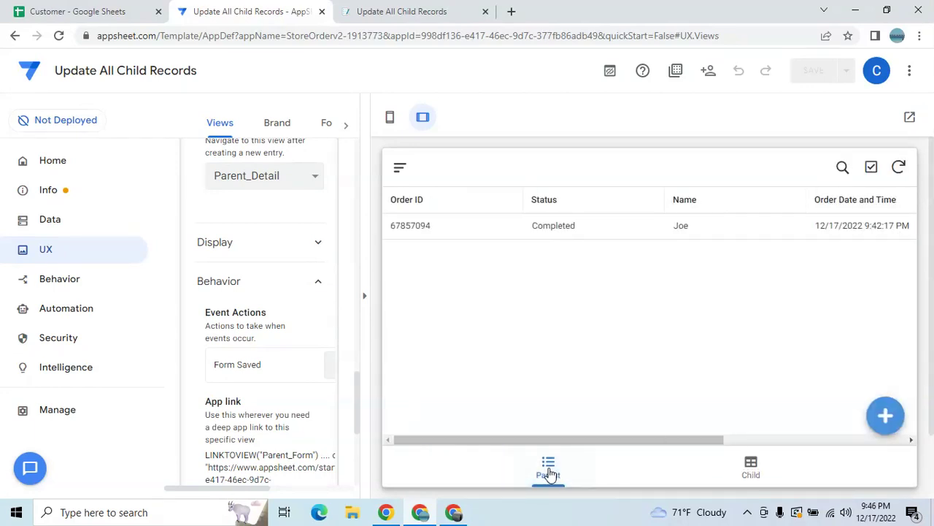
pyautogui.click(886, 417)
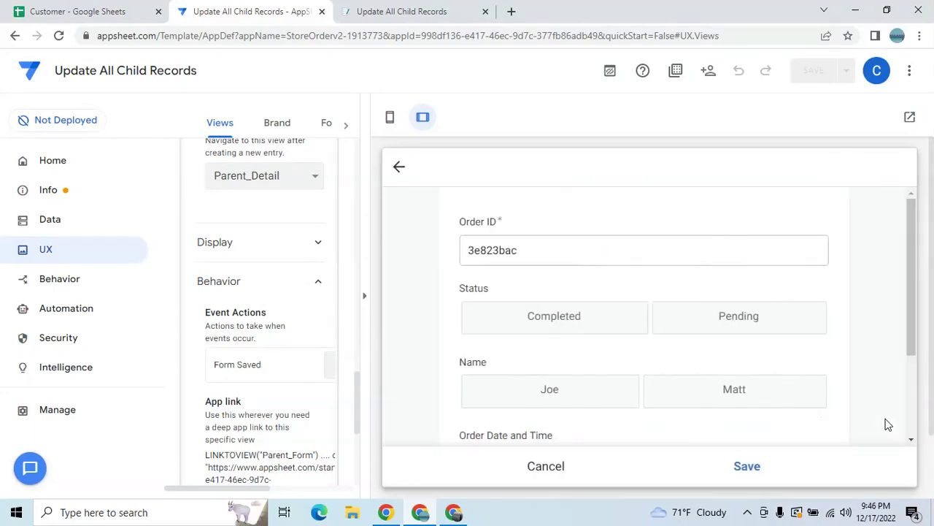
pyautogui.click(728, 321)
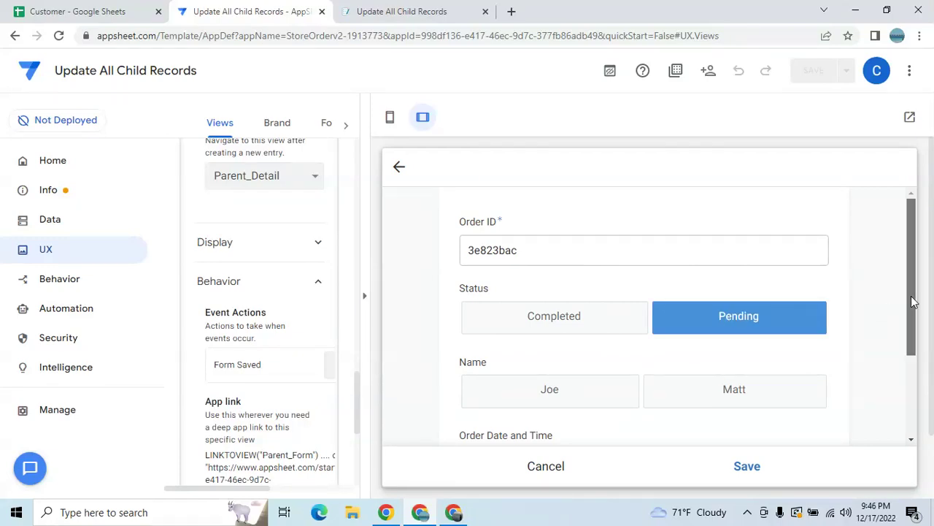
pyautogui.moveTo(912, 307); pyautogui.dragTo(914, 403)
pyautogui.click(733, 267)
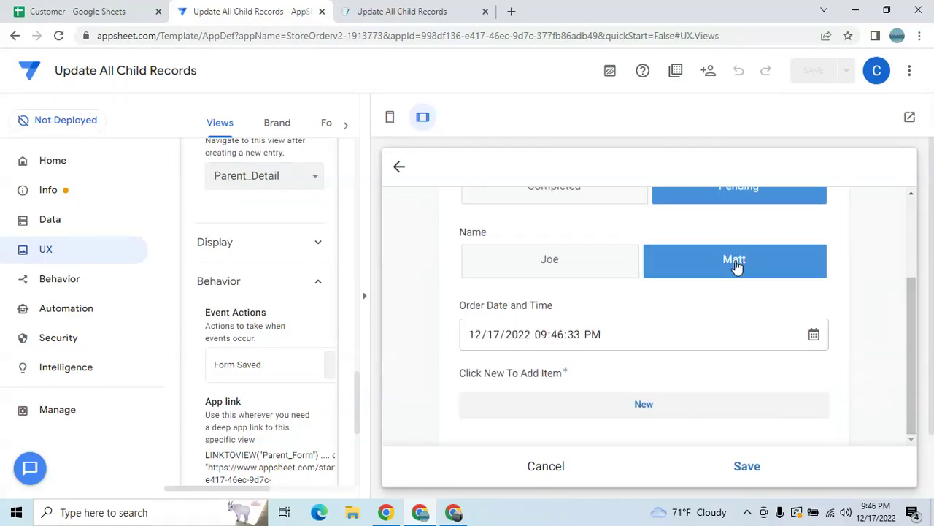
# Add a Child item with Product ID 1005 to the new order and save the item.
pyautogui.click(657, 406)
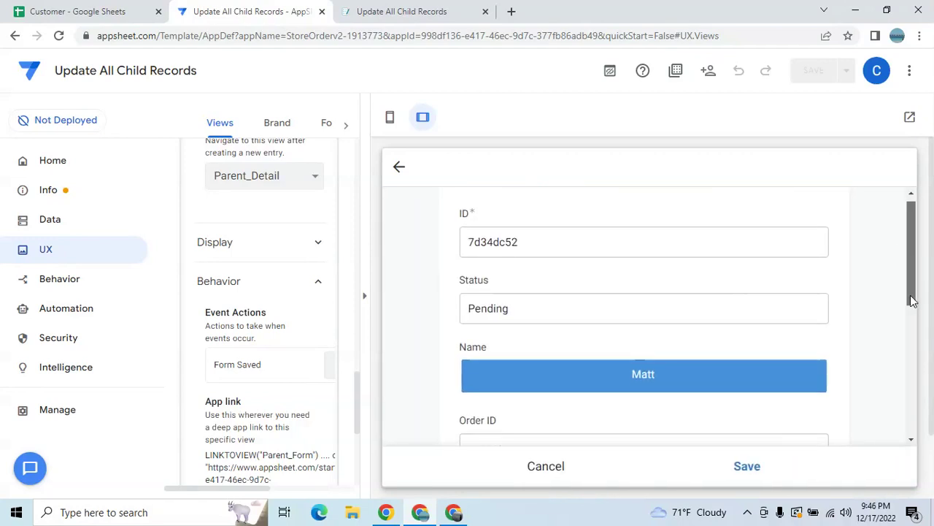
pyautogui.moveTo(912, 260); pyautogui.dragTo(920, 354)
pyautogui.click(753, 353)
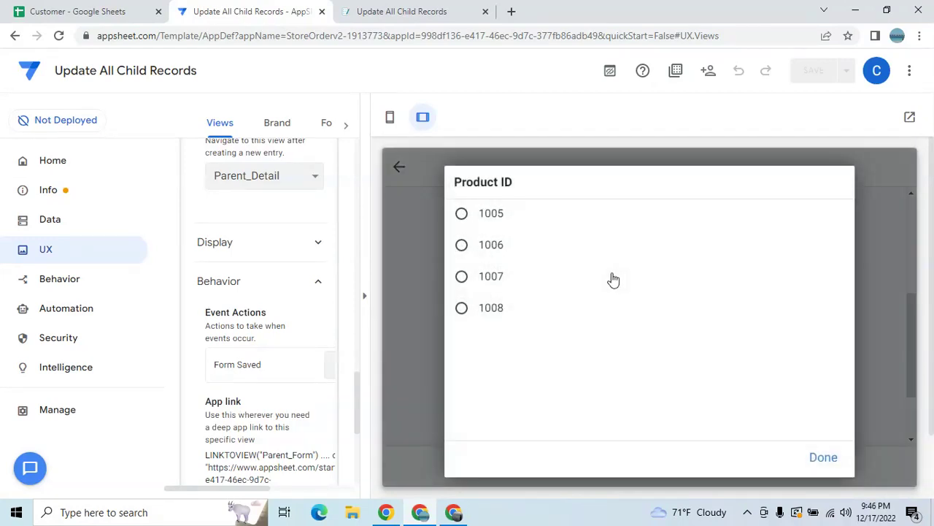
pyautogui.click(568, 224)
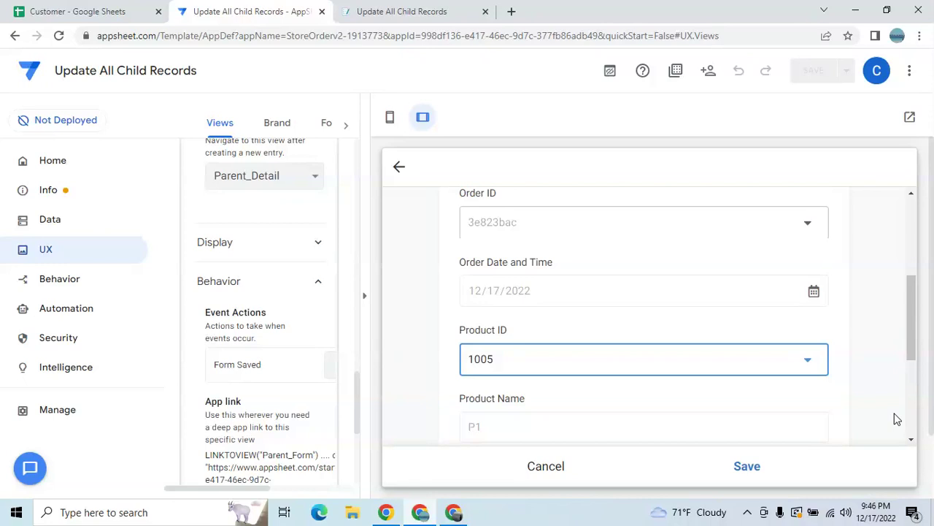
pyautogui.scroll(3, 742, 371)
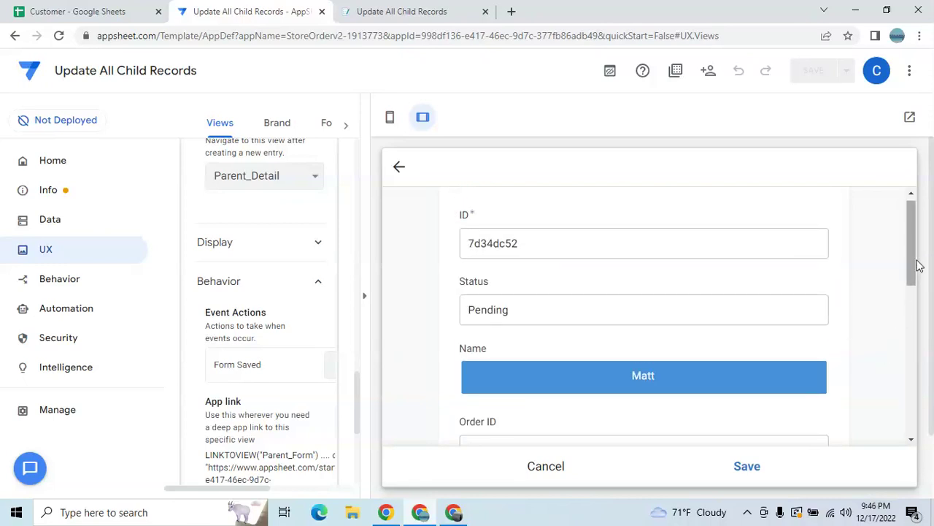
pyautogui.moveTo(911, 260); pyautogui.dragTo(905, 389)
pyautogui.scroll(-2, 905, 389)
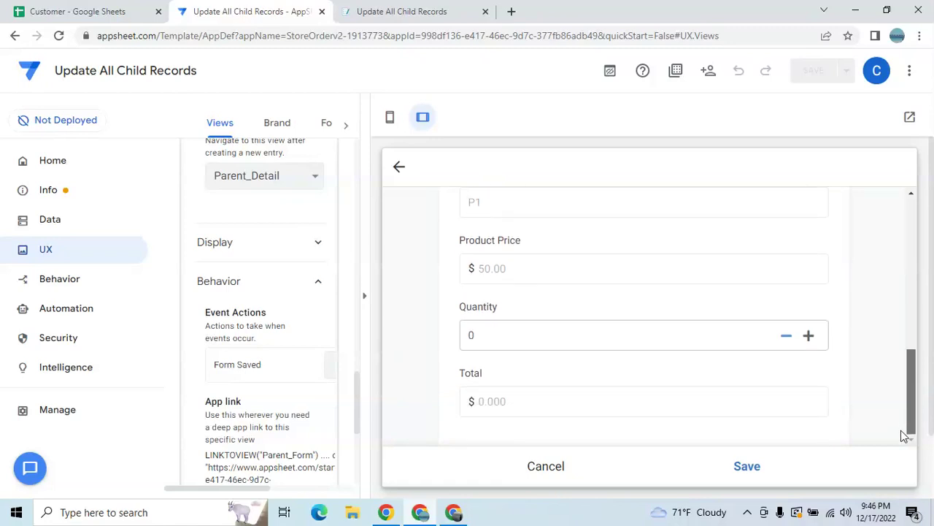
pyautogui.click(758, 470)
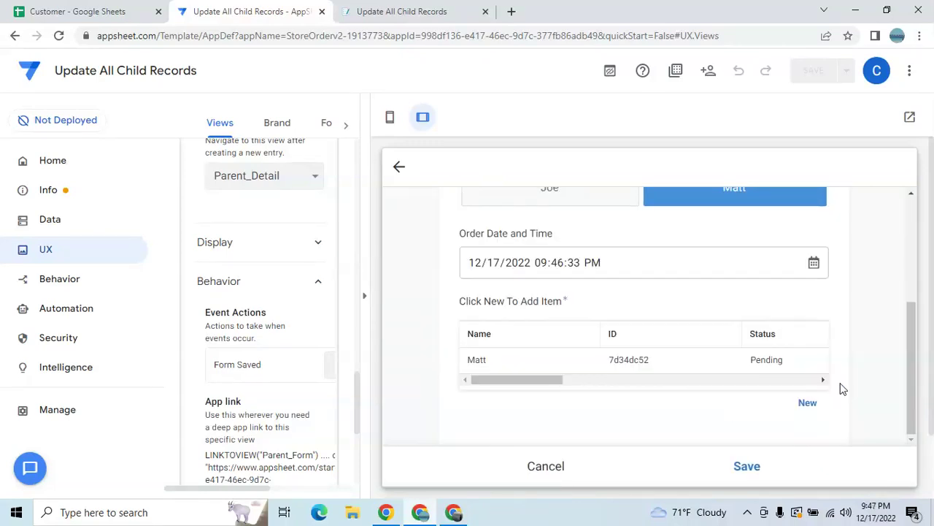
# Add a second Child item with Product ID 1007, then save the Parent order and return to the Parent list.
pyautogui.click(809, 407)
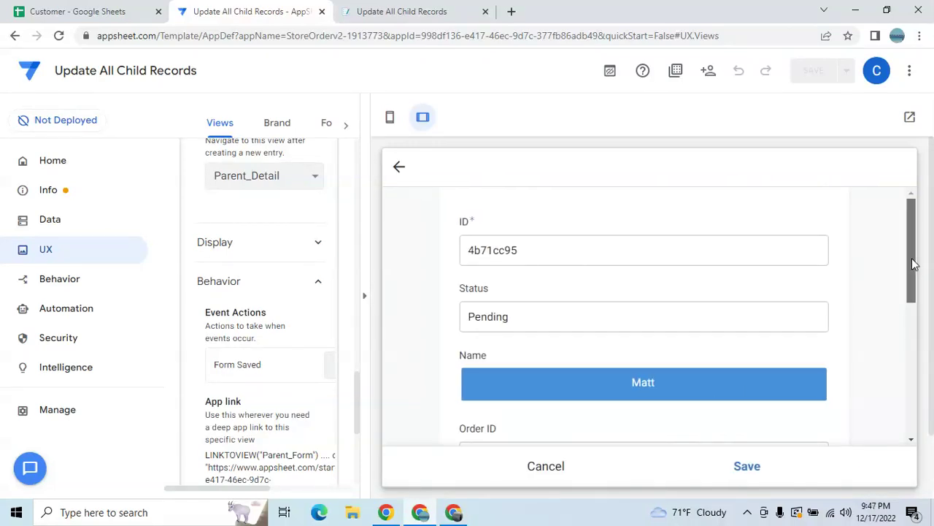
pyautogui.scroll(-4, 905, 365)
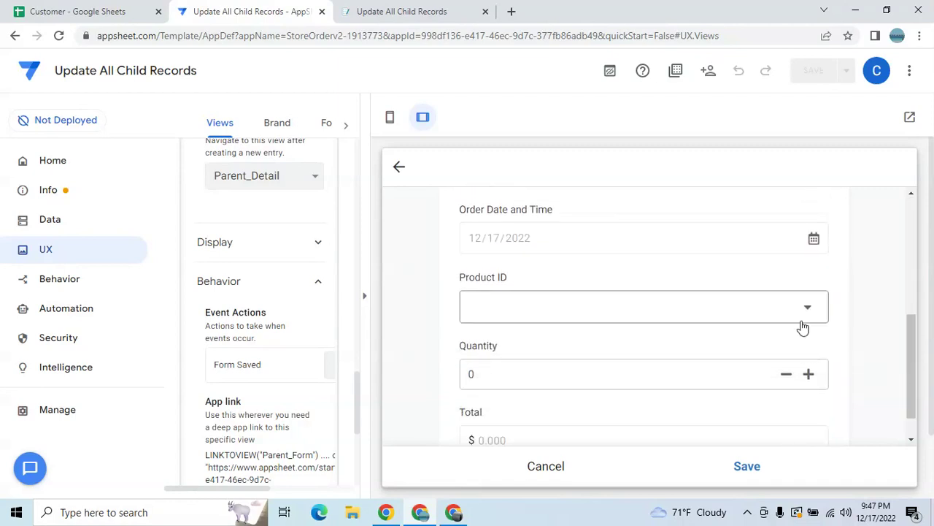
pyautogui.click(807, 309)
pyautogui.click(564, 294)
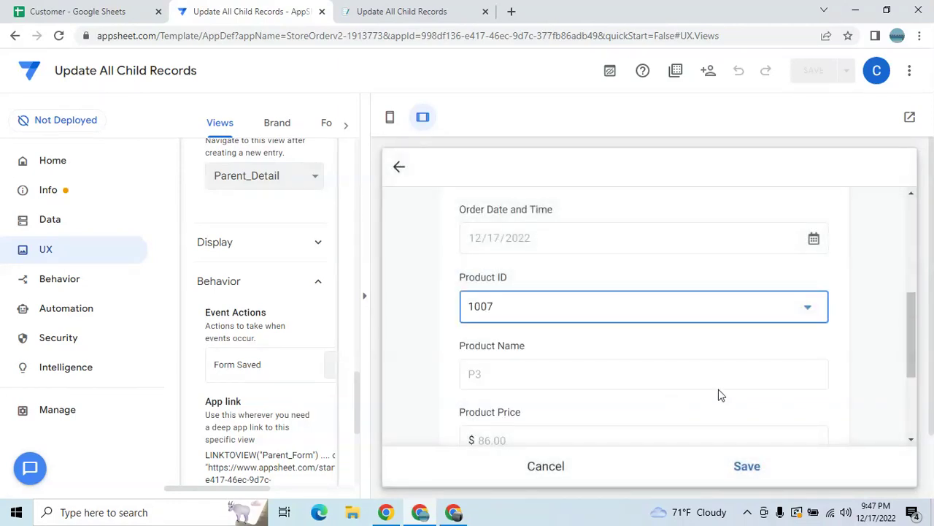
pyautogui.scroll(-3, 911, 325)
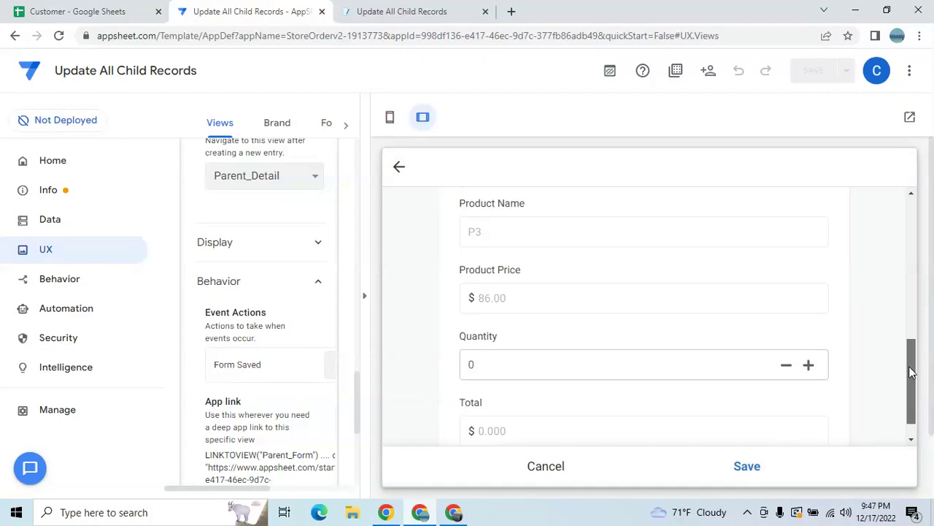
pyautogui.click(746, 467)
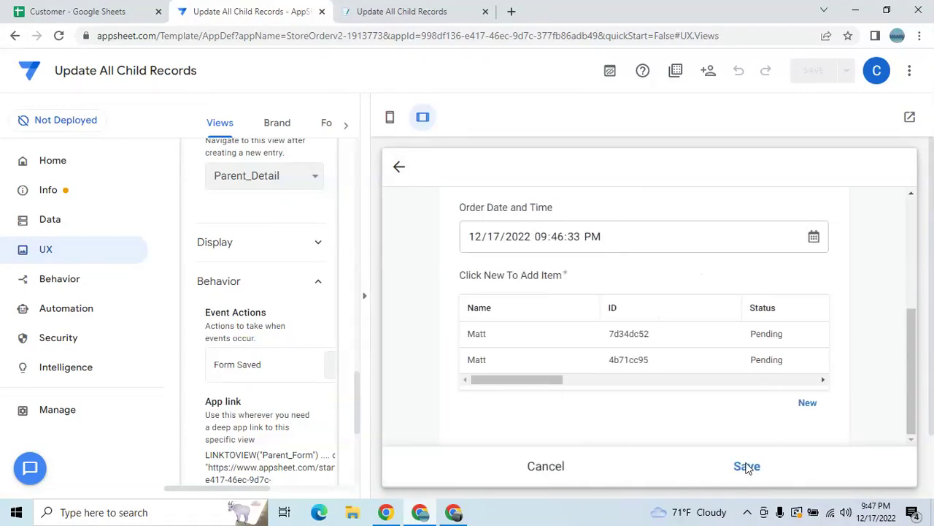
pyautogui.click(746, 466)
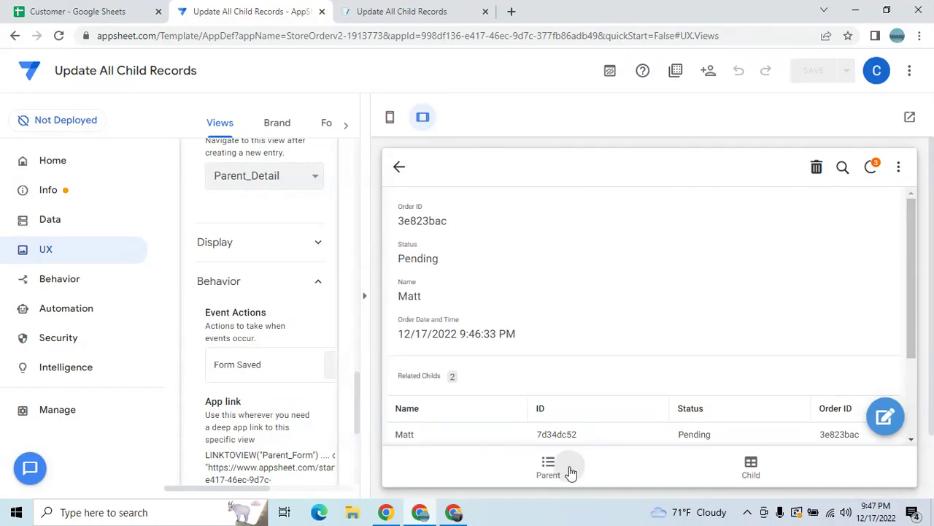
pyautogui.click(570, 473)
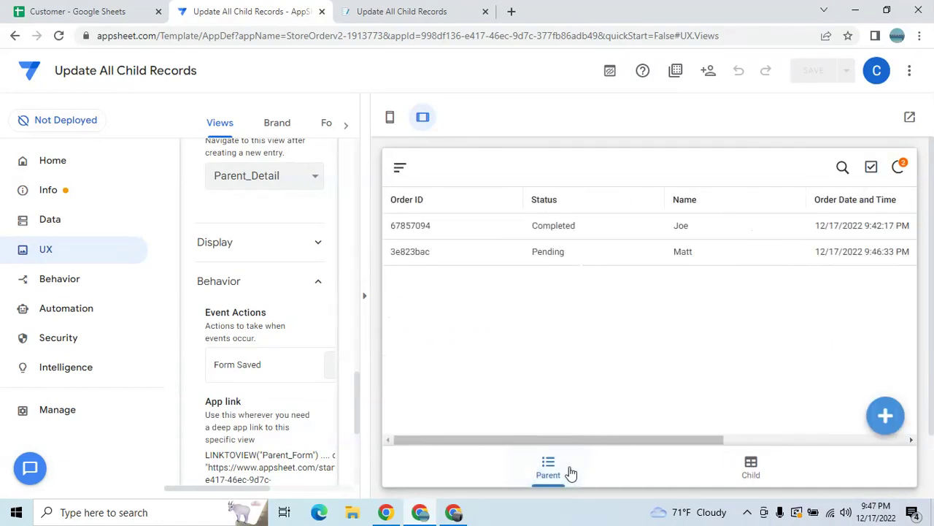
# Edit the pending Parent order in the app preview, change its Status to Completed and save it.
pyautogui.click(745, 466)
pyautogui.click(540, 254)
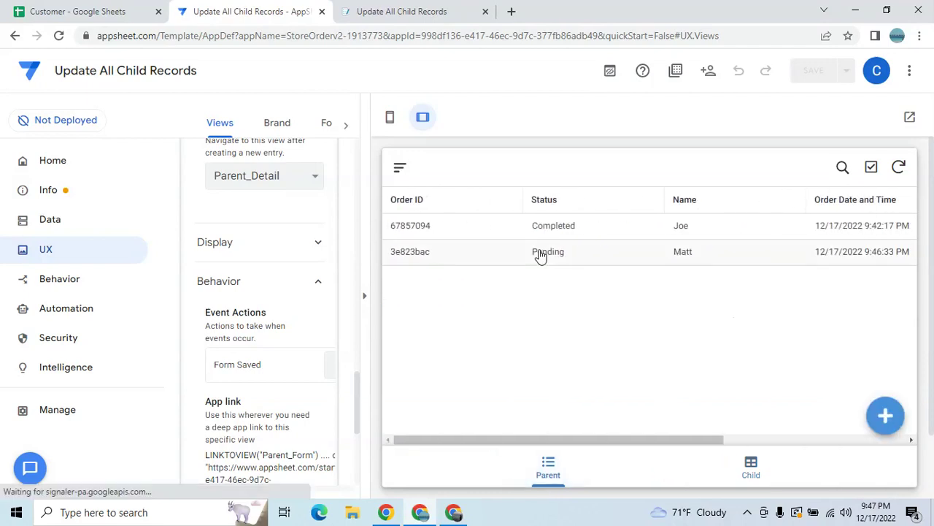
pyautogui.click(885, 416)
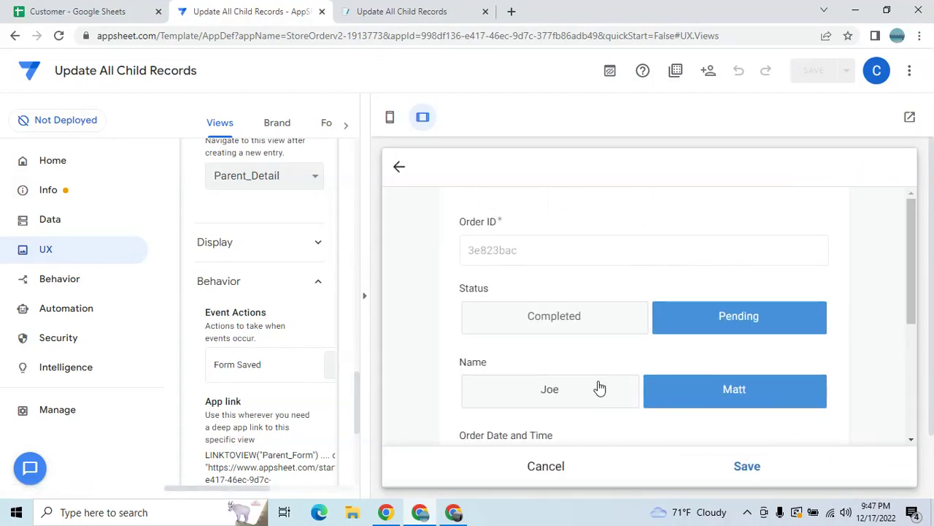
pyautogui.click(578, 329)
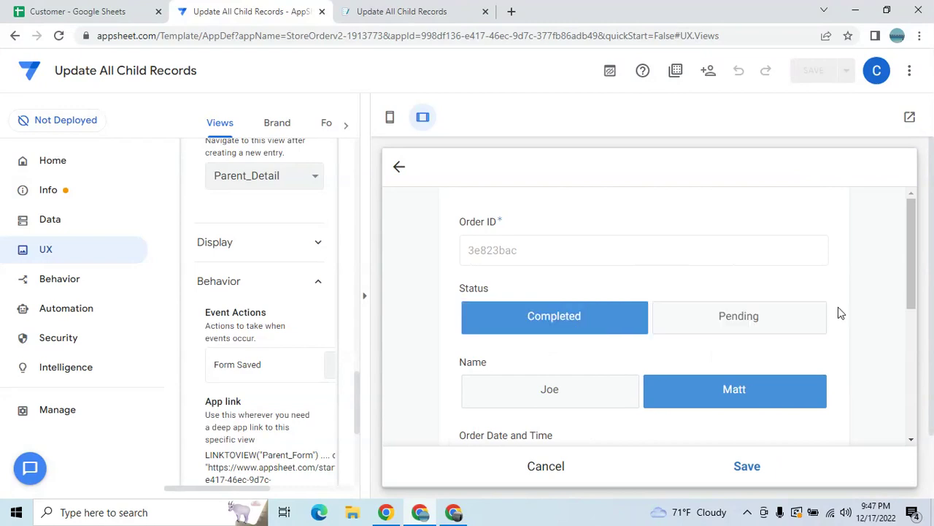
pyautogui.click(750, 469)
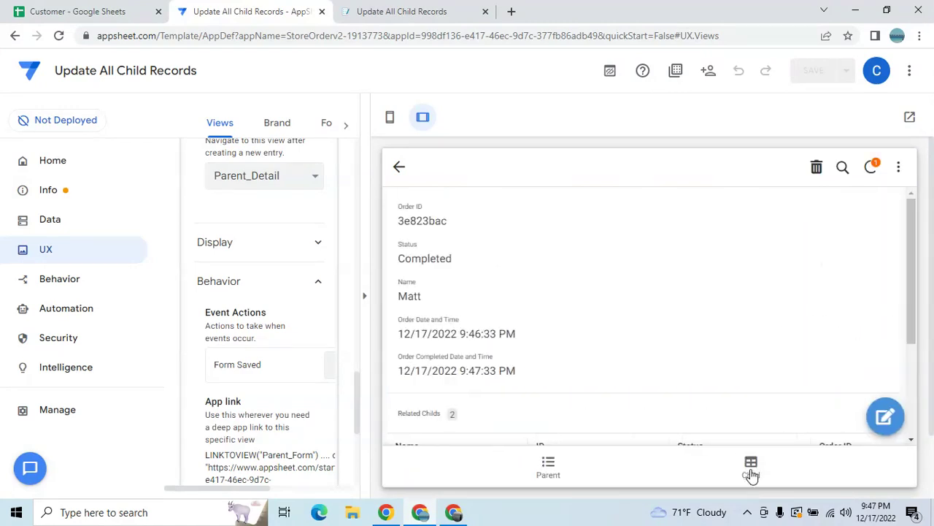
# Check the Parent list, and examine the Status and Order Completed Date and Time of the order's items in the Child list.
pyautogui.click(548, 471)
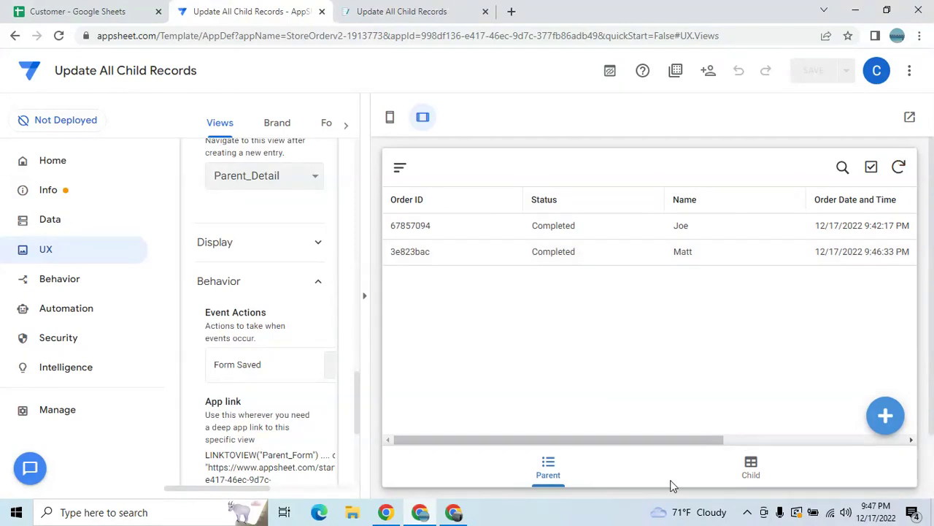
pyautogui.click(735, 475)
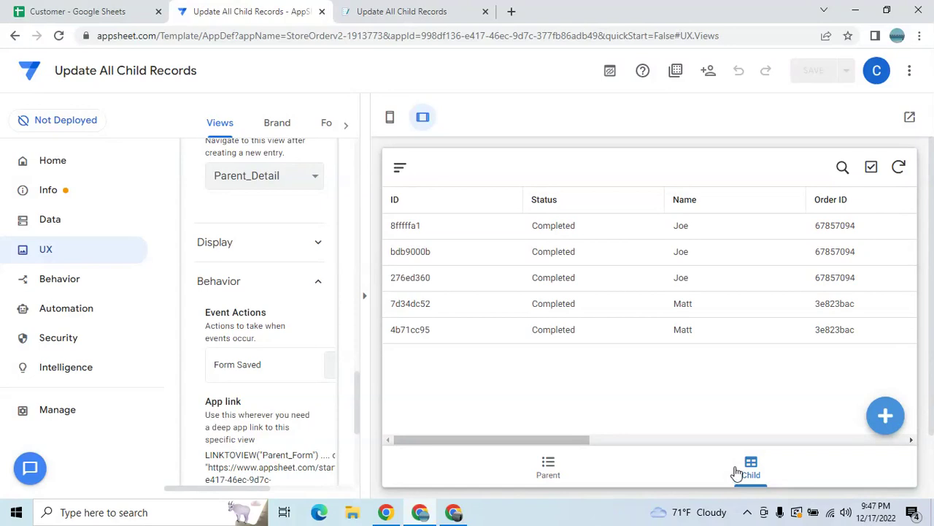
pyautogui.moveTo(551, 436); pyautogui.dragTo(713, 432)
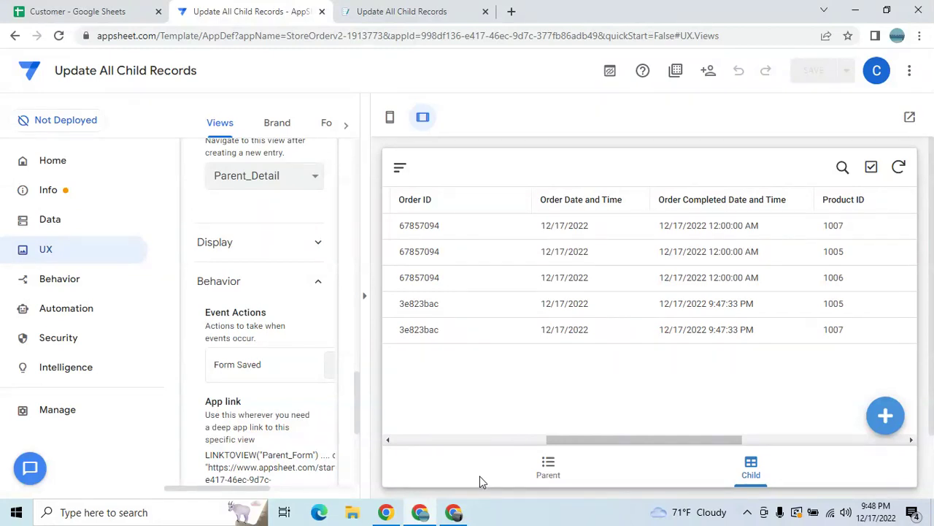
pyautogui.moveTo(457, 512)
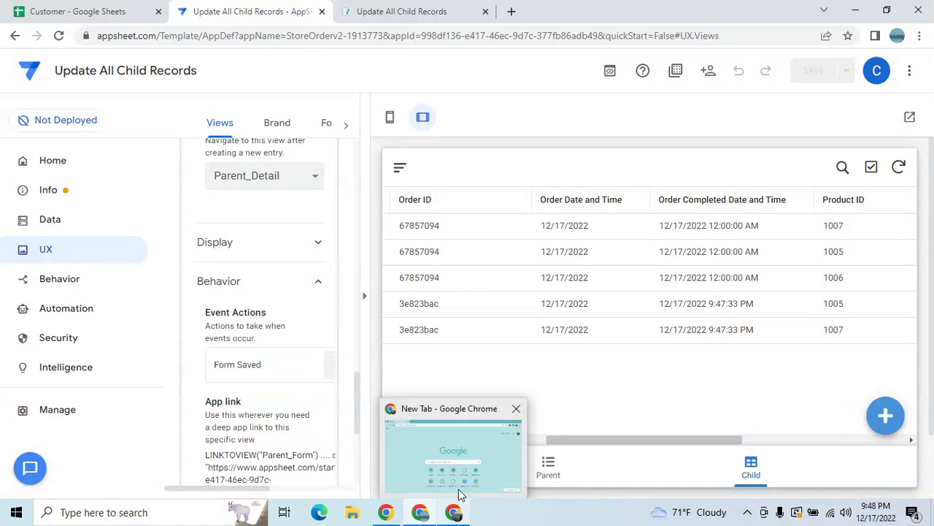
pyautogui.click(460, 491)
pyautogui.click(853, 35)
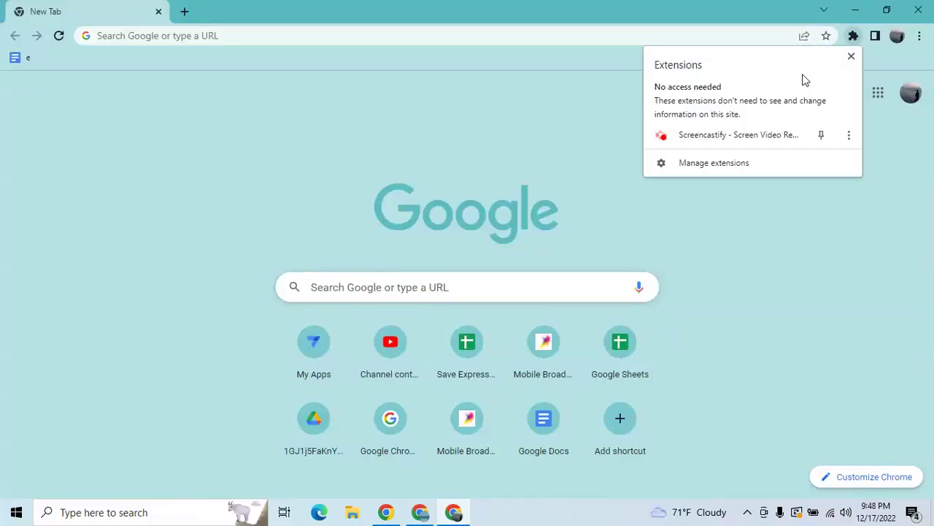
pyautogui.click(799, 131)
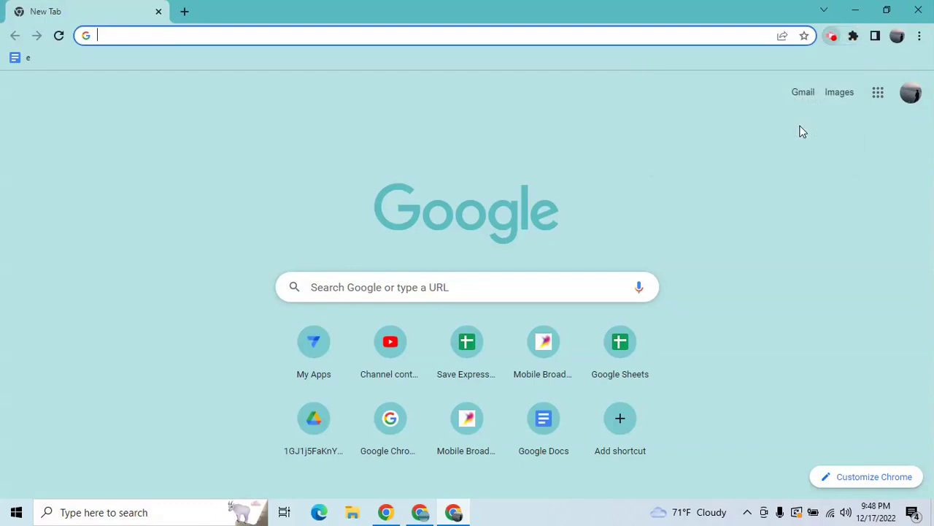